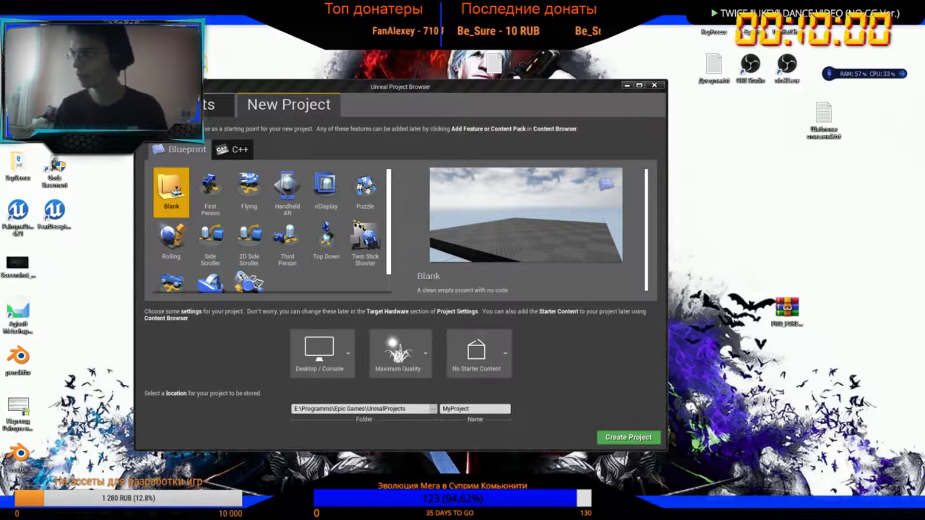
Name the new Blank project 'Clicker' and create it
left_click(483, 410)
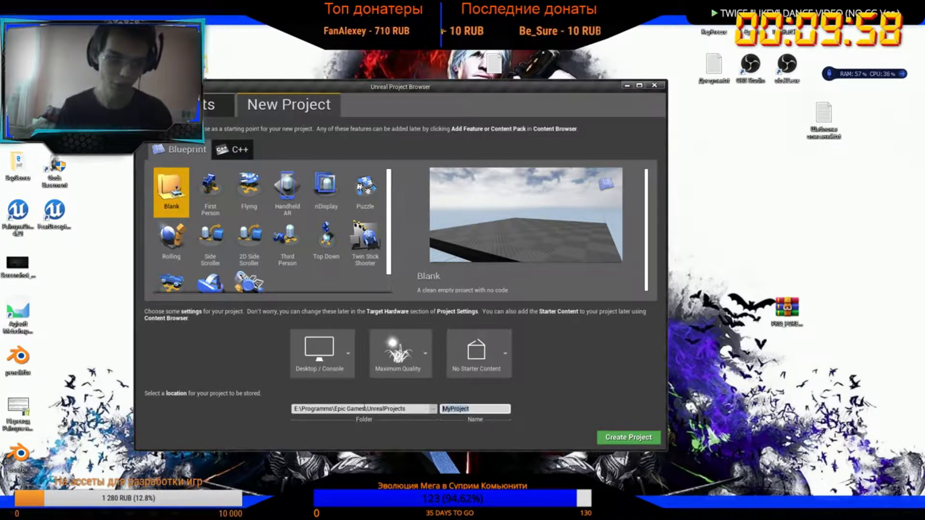
type("Mygame")
key("BackSpace")
key("BackSpace")
key("BackSpace")
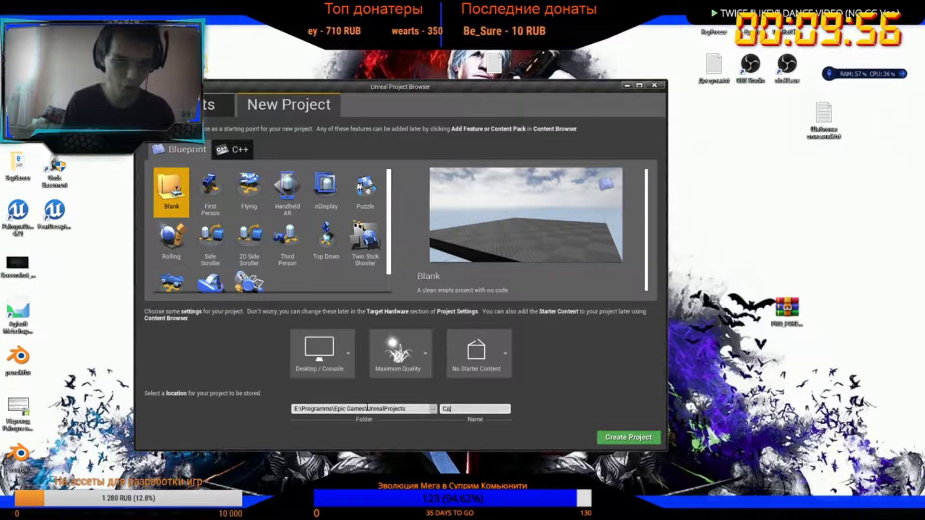
type("Click")
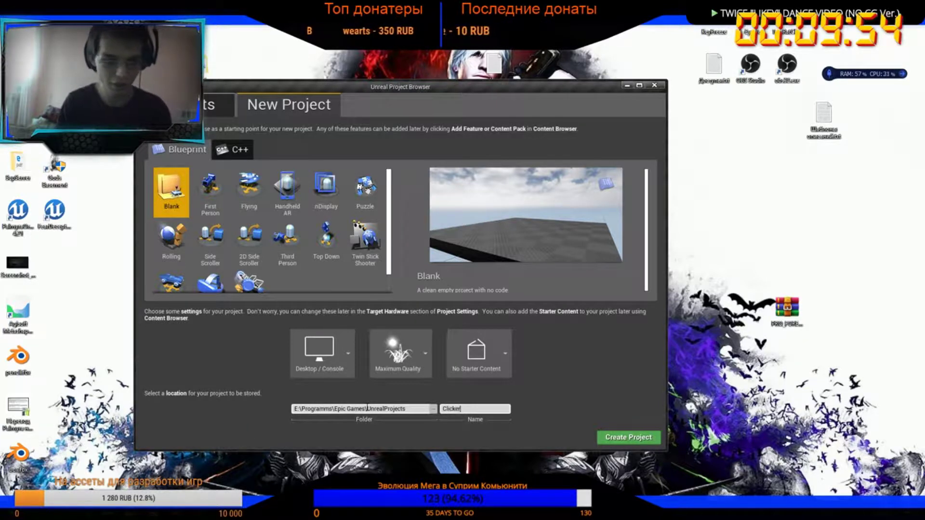
type("er")
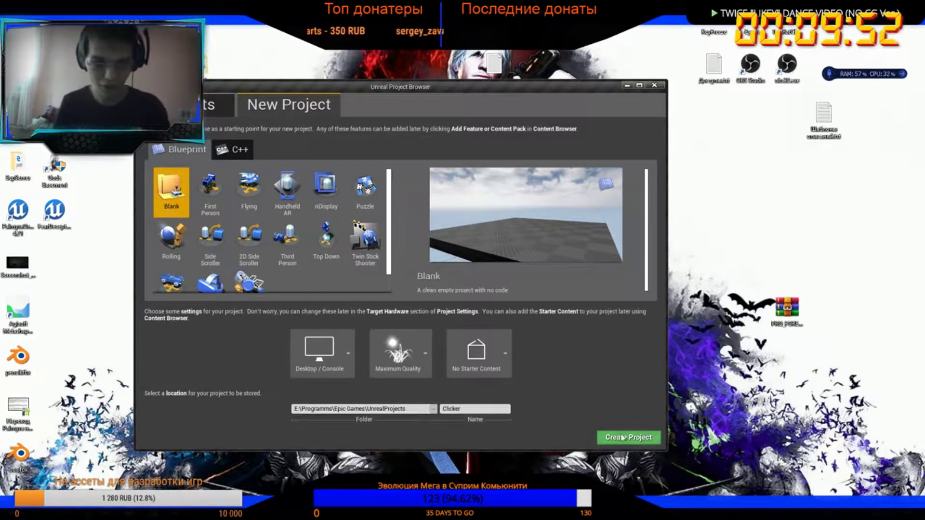
left_click(608, 438)
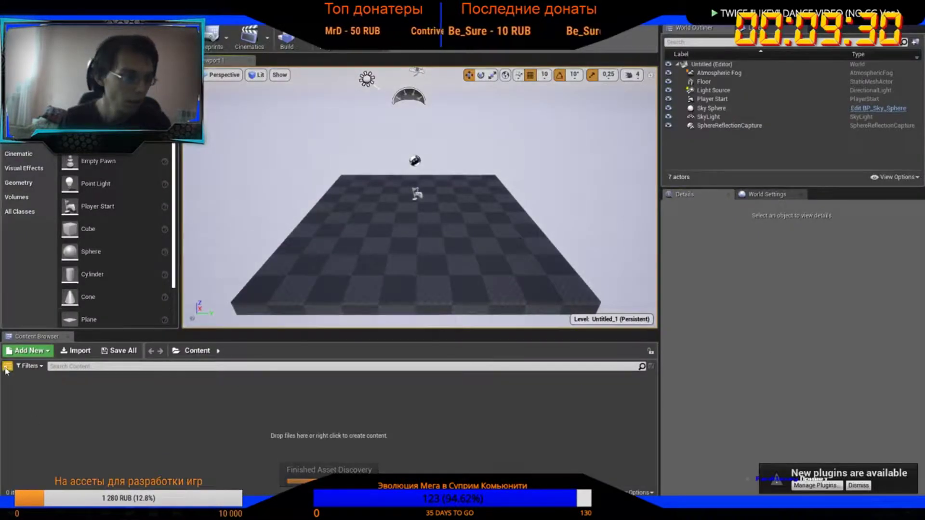
Add two folders, Blueprints and Ui, to the Content folder
left_click(7, 367)
right_click(344, 444)
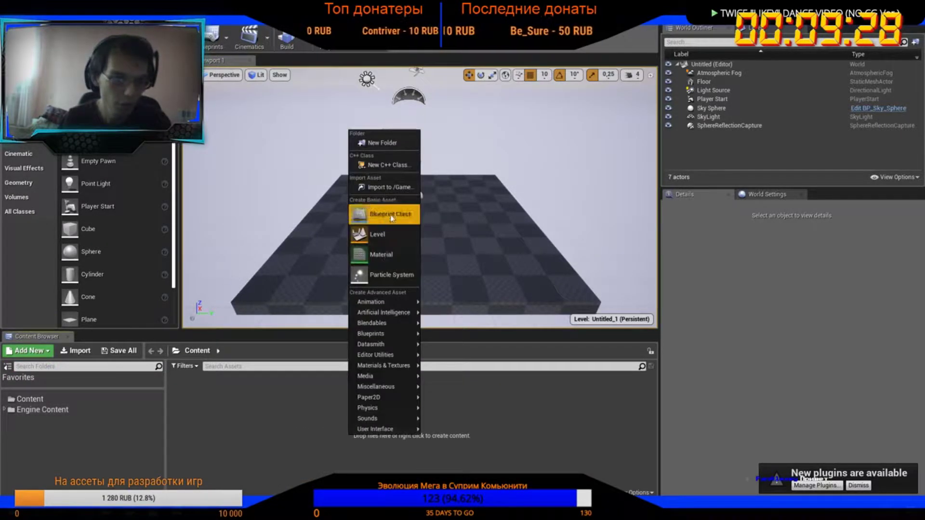
left_click(382, 142)
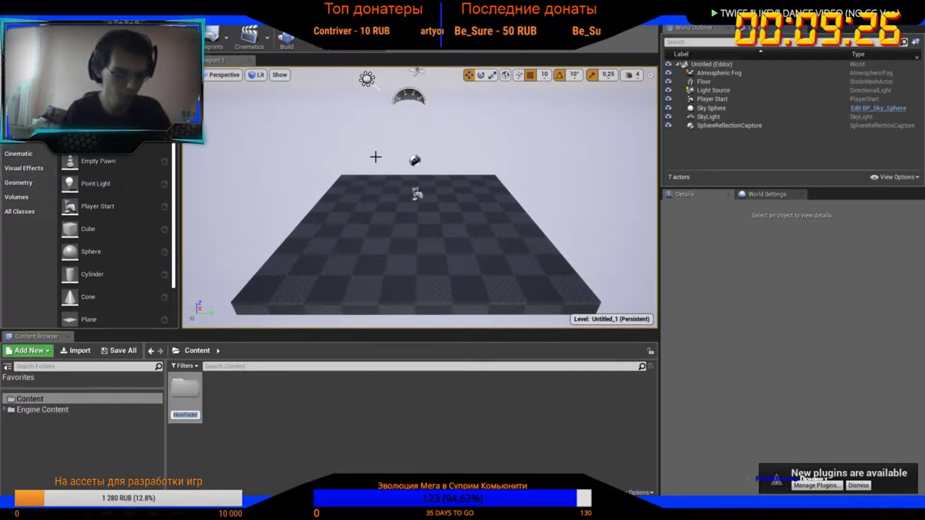
type("Blueprints")
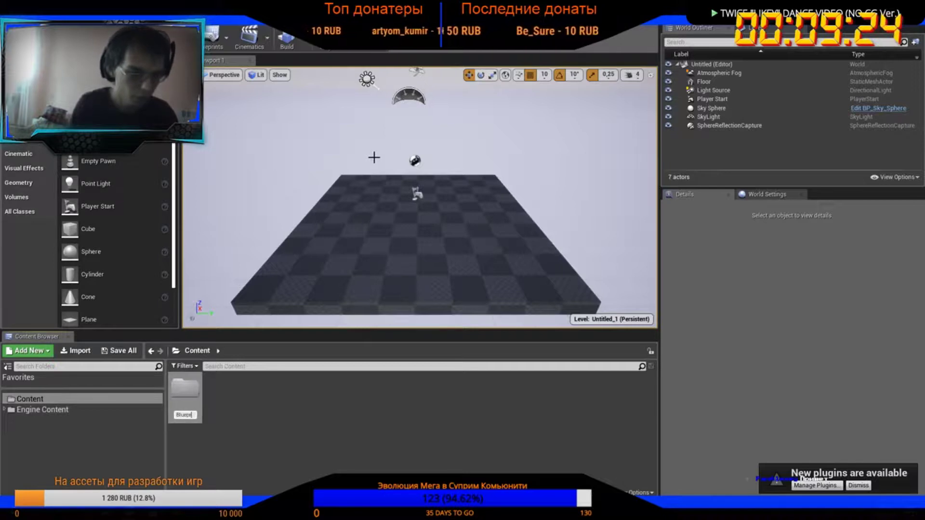
key("Return")
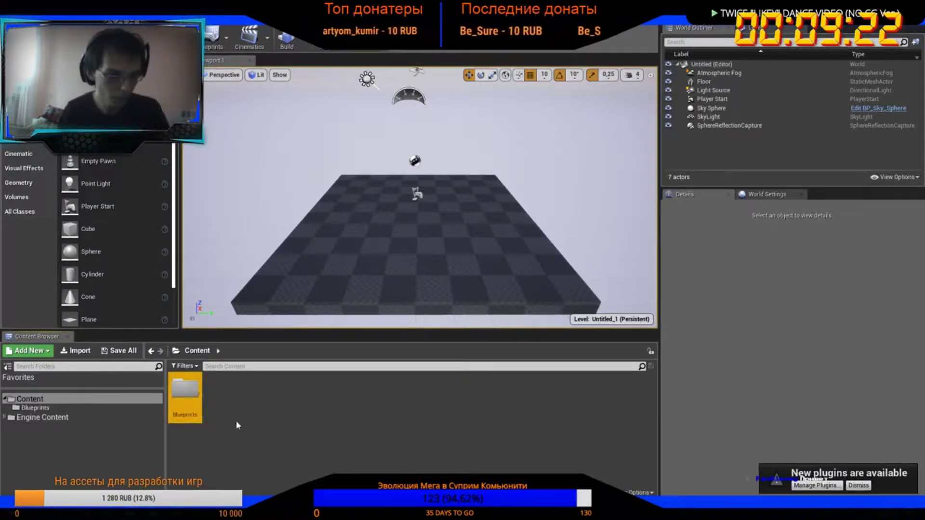
right_click(263, 412)
left_click(299, 116)
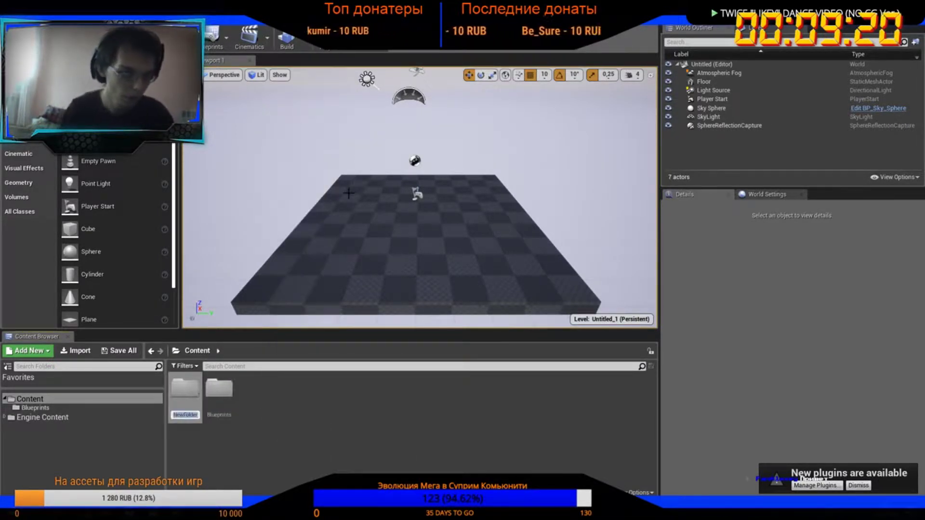
type("Ui")
key("Return")
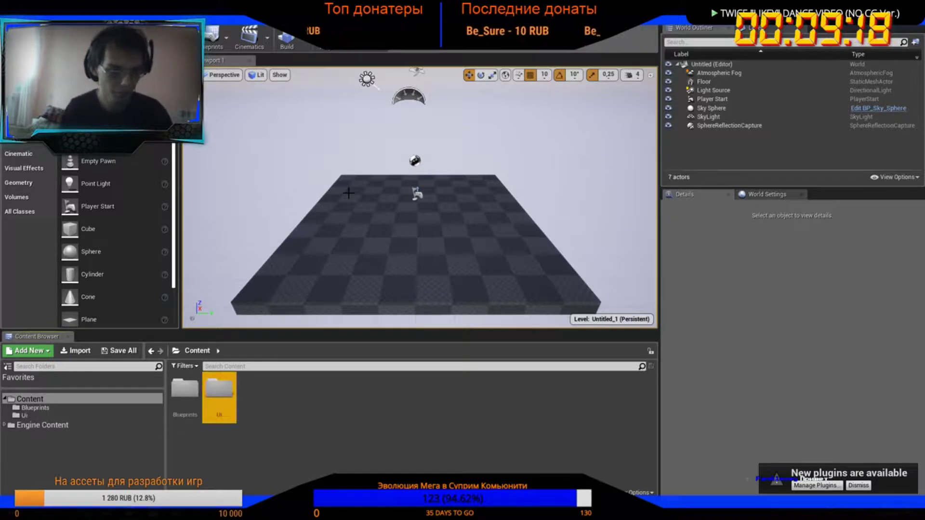
Inside Blueprints, create a GameInstance blueprint class named ClickerGameInst
double_click(185, 390)
right_click(216, 409)
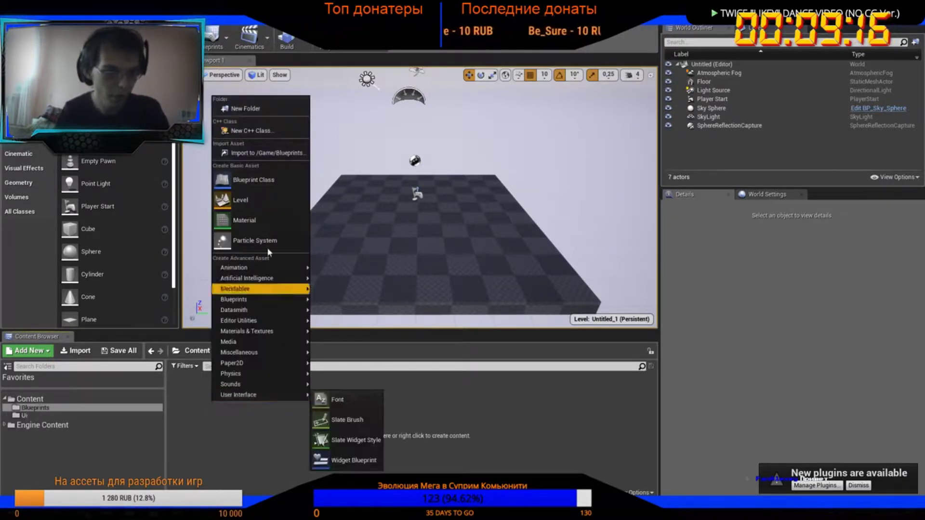
left_click(243, 180)
left_click(352, 309)
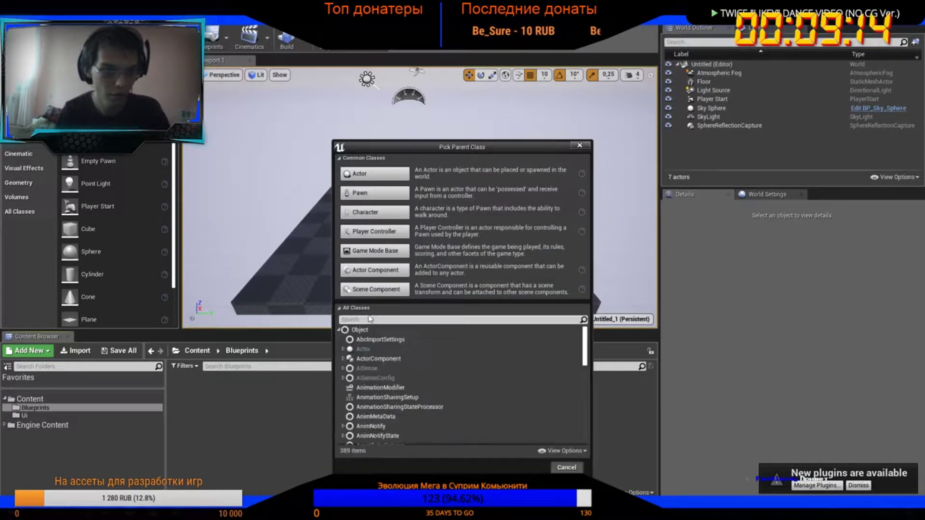
type("GameInsta")
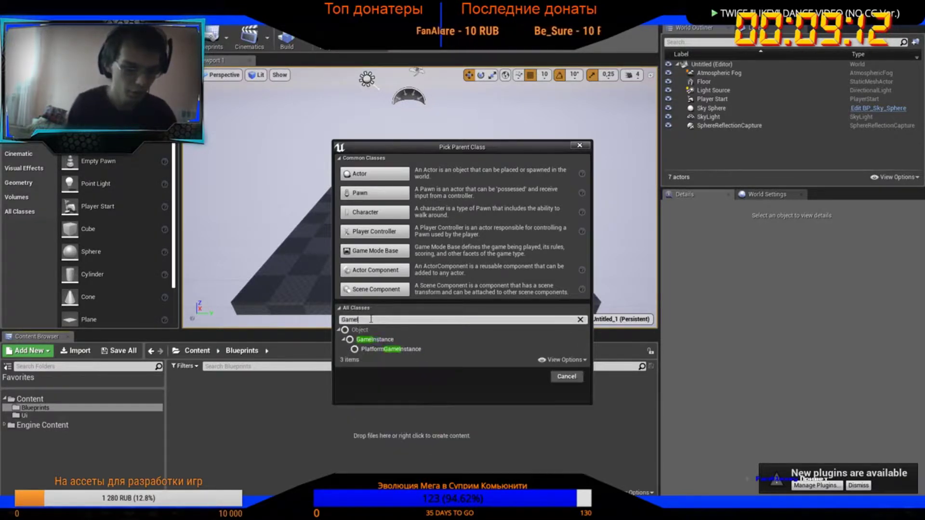
left_click(375, 339)
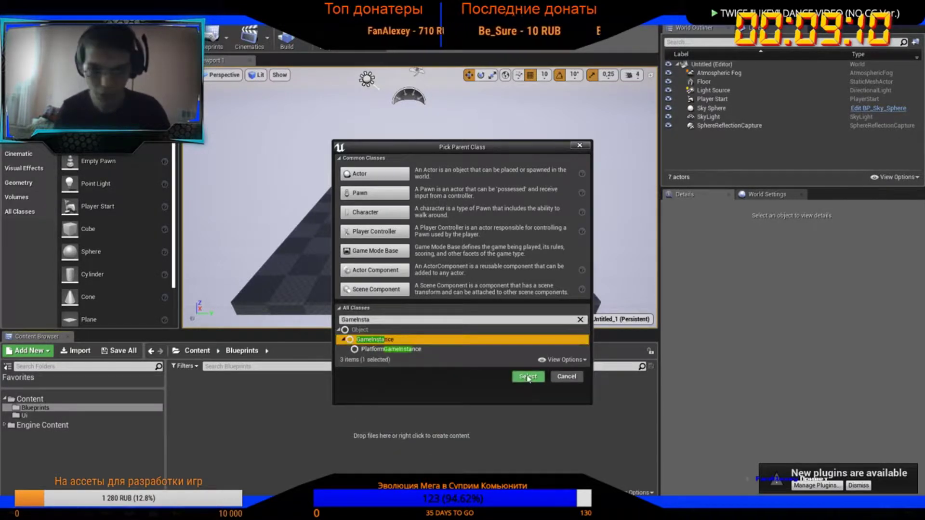
left_click(532, 376)
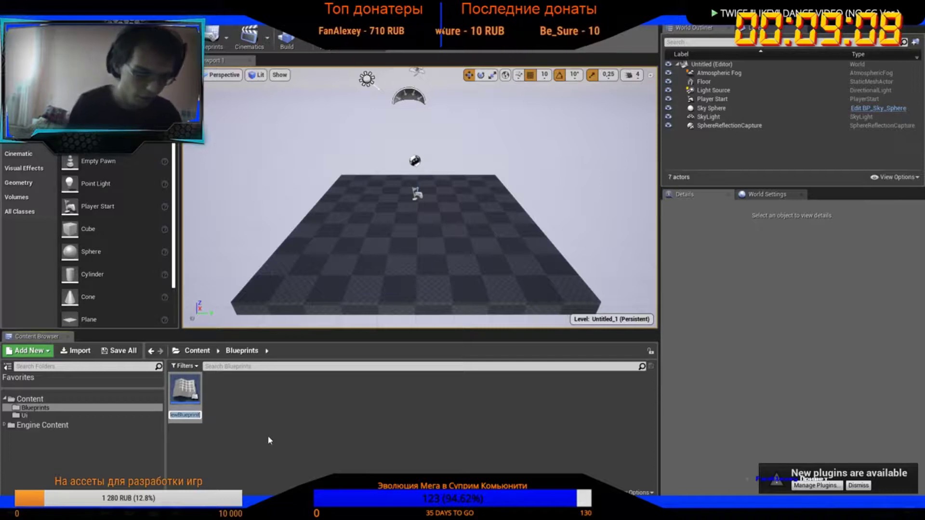
type("ClickerGameInst")
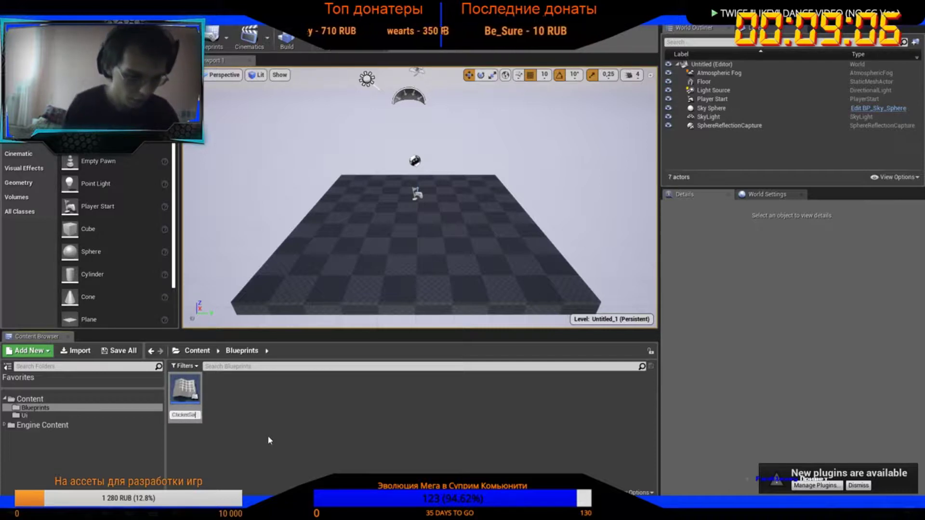
key("Return")
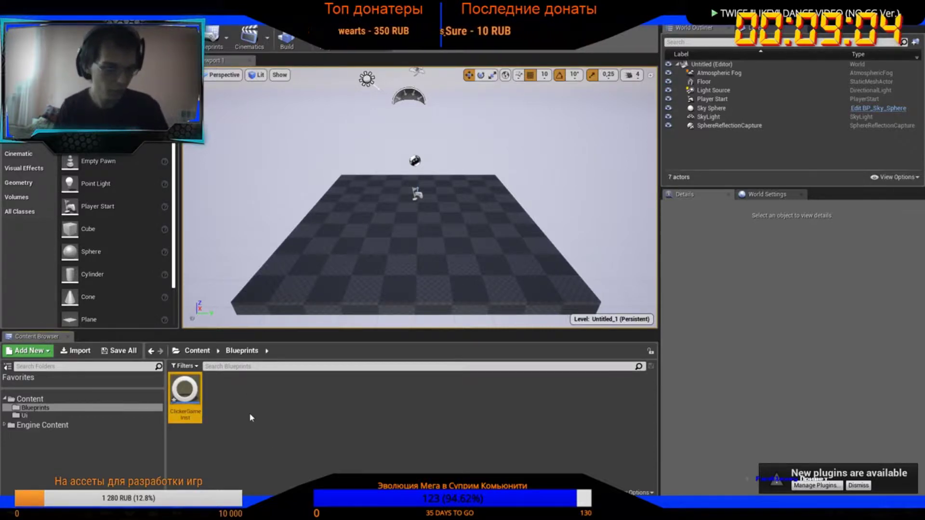
Create a structure asset named ClickerStructs in Blueprints and open it
right_click(250, 412)
mouse_move(302, 308)
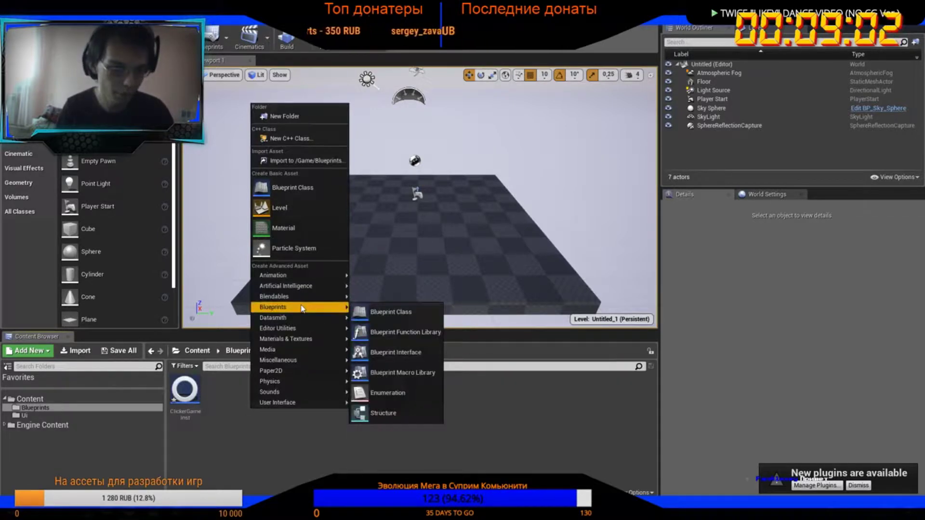
left_click(385, 392)
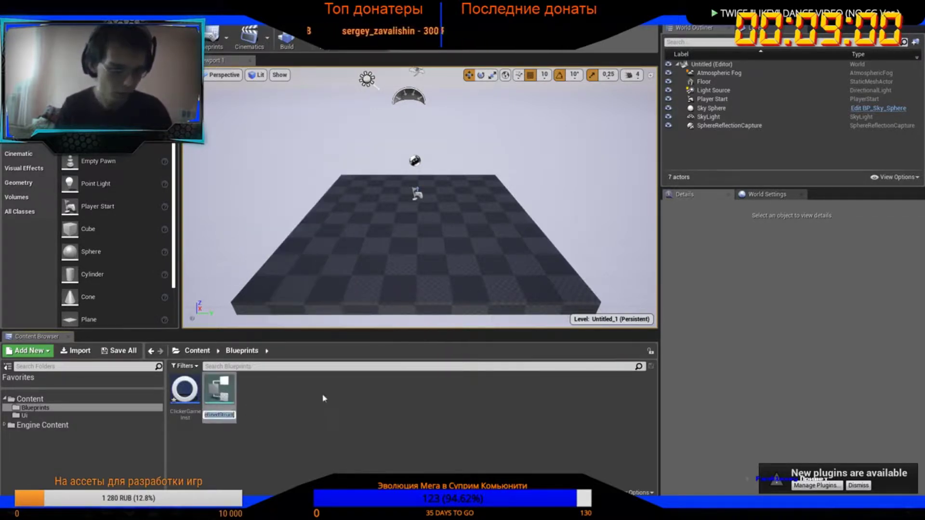
type("ClickerSt")
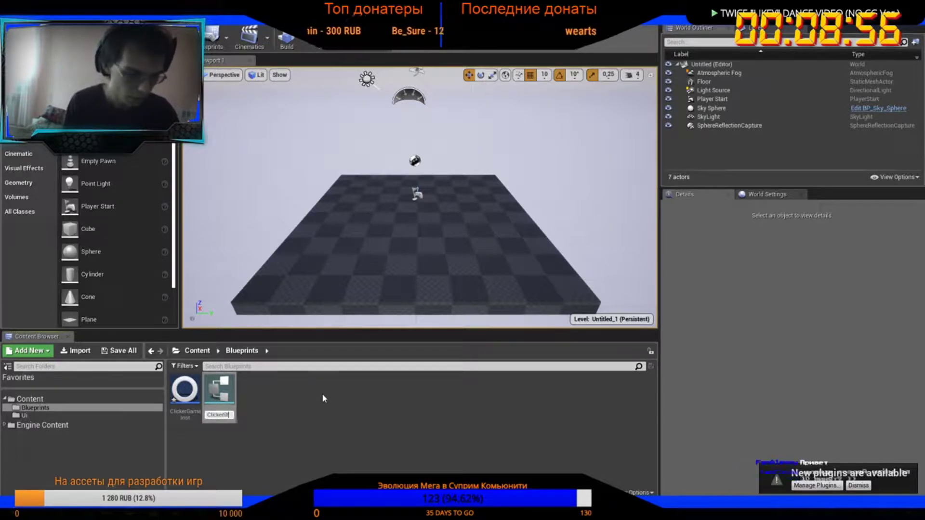
type("ructs")
key("Return")
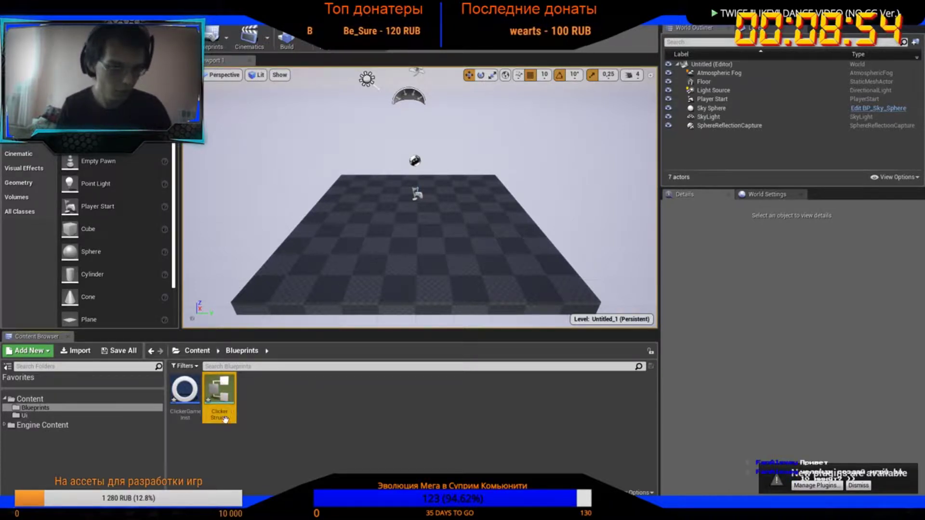
double_click(220, 393)
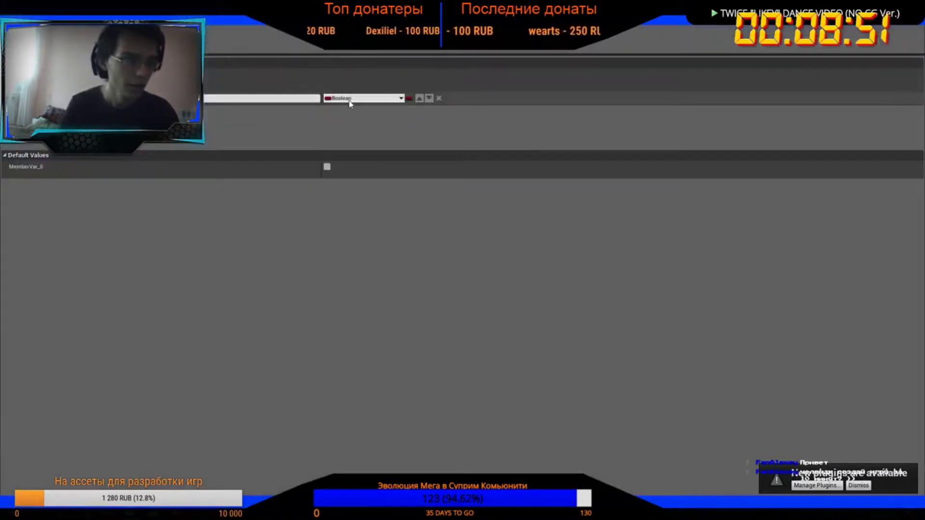
Make the first struct variable a Float and add a second variable named Quantity
left_click(349, 99)
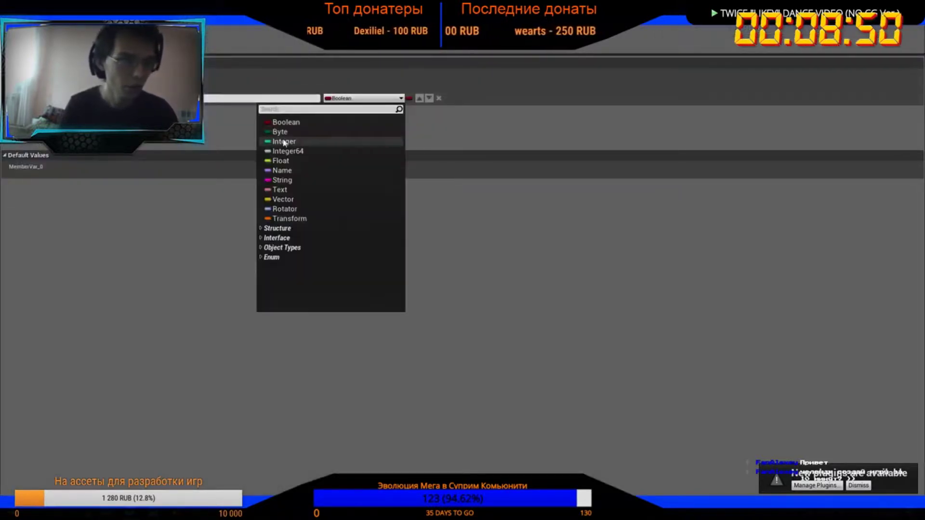
left_click(285, 161)
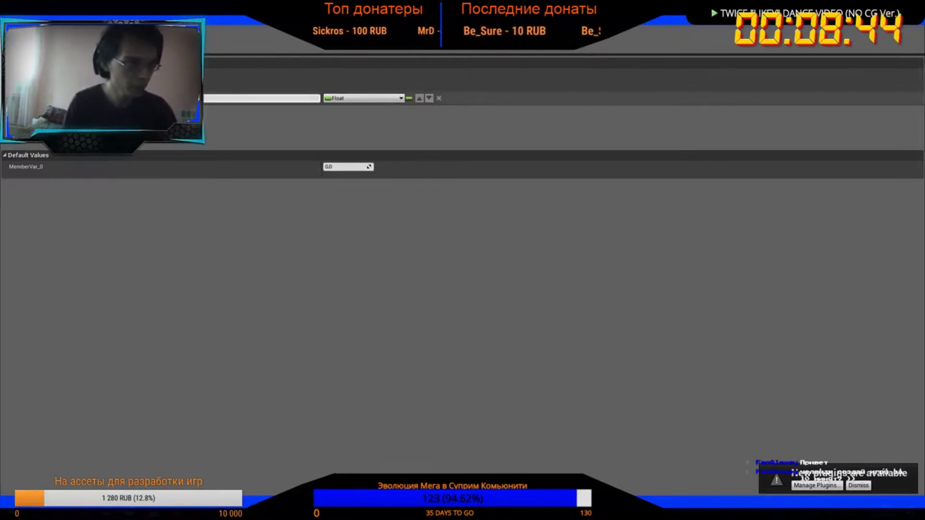
left_click(183, 75)
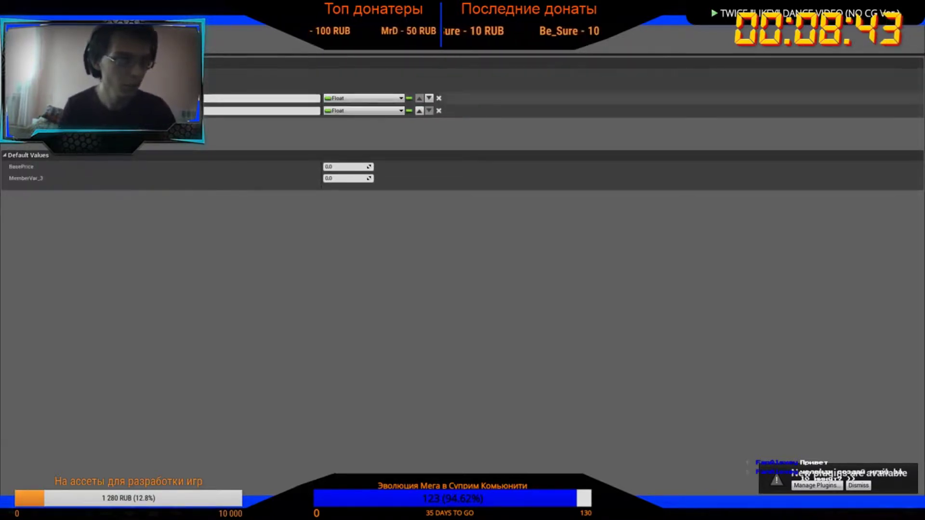
left_click(347, 111)
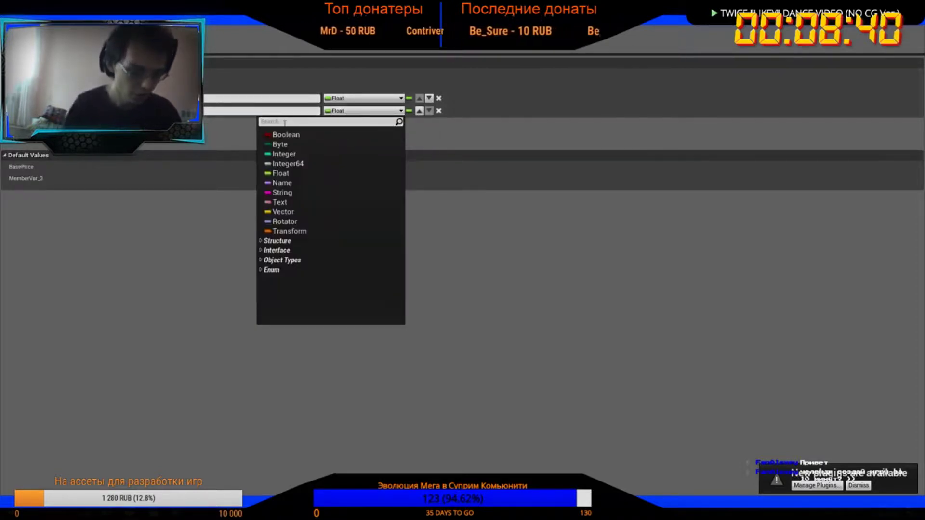
type("Quantity")
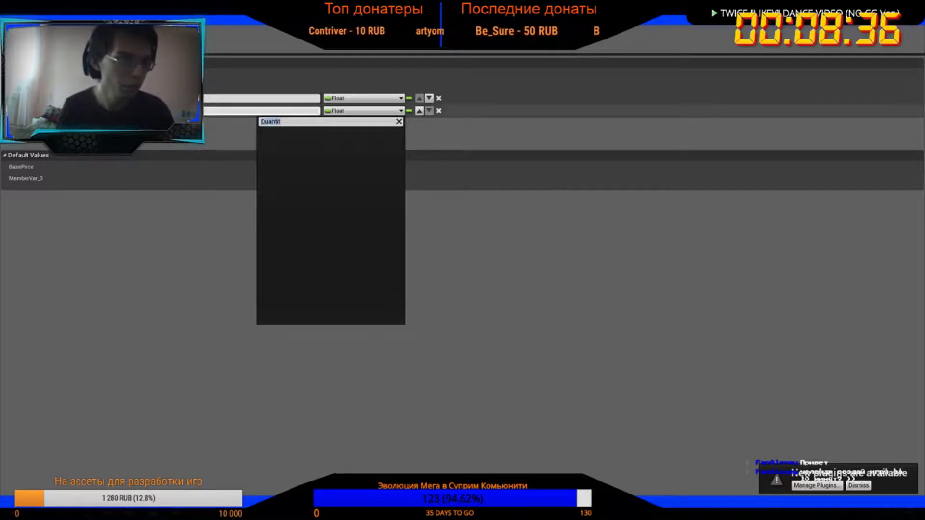
key("Escape")
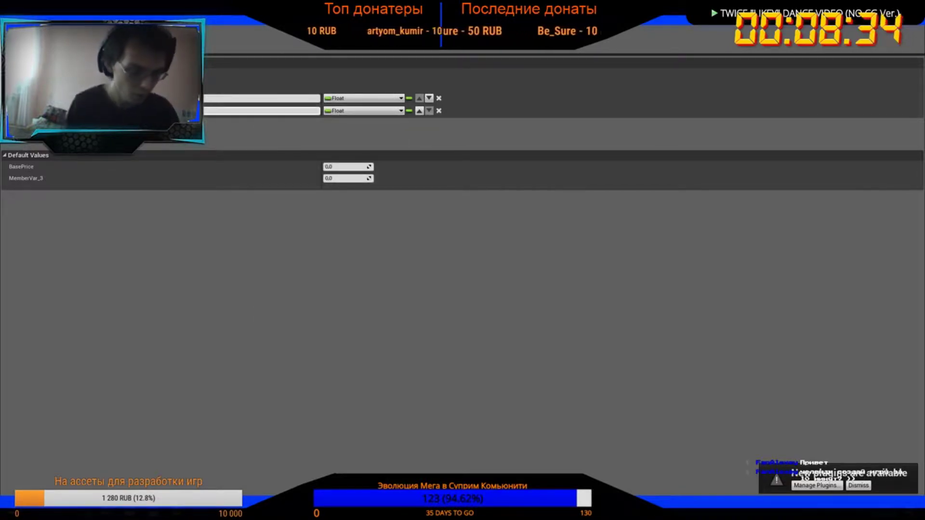
key("Return")
Add a Bonus variable and a Name-type variable called Name, then return to the level editor
left_click(53, 72)
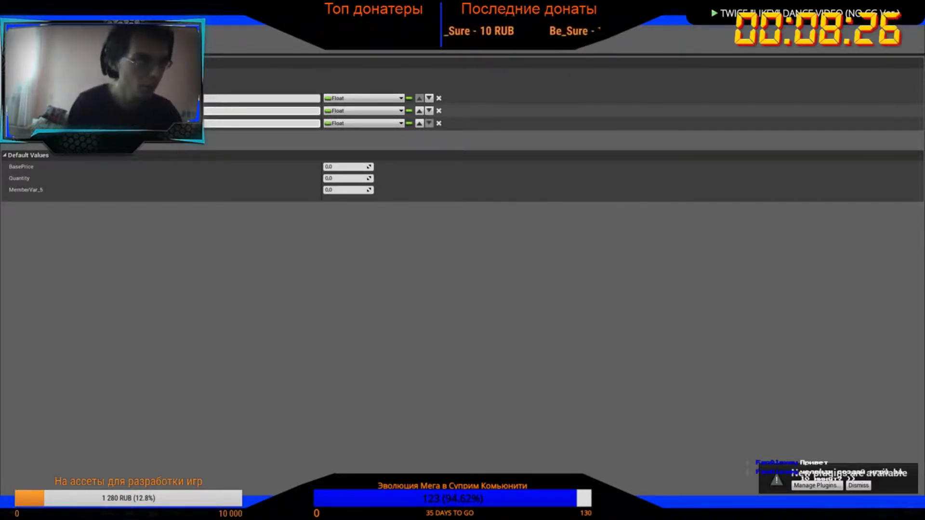
key("Return")
left_click(29, 73)
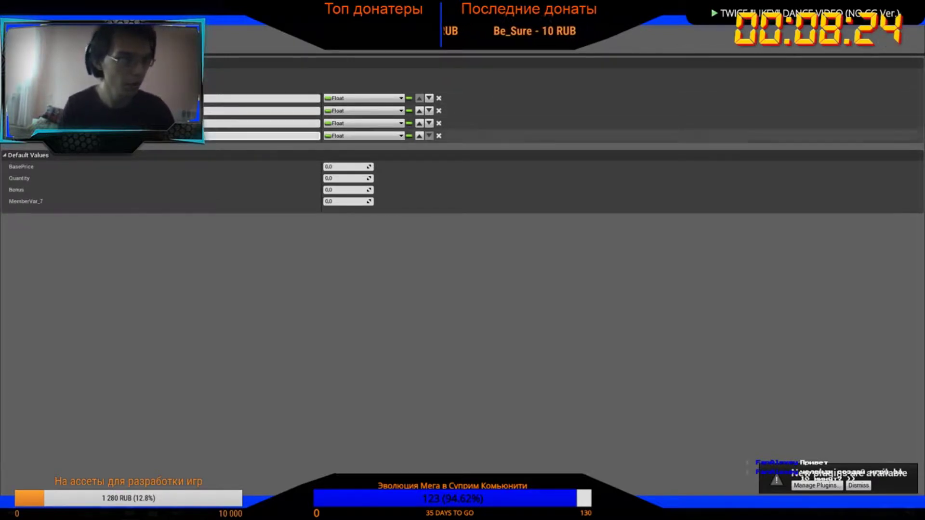
key("Return")
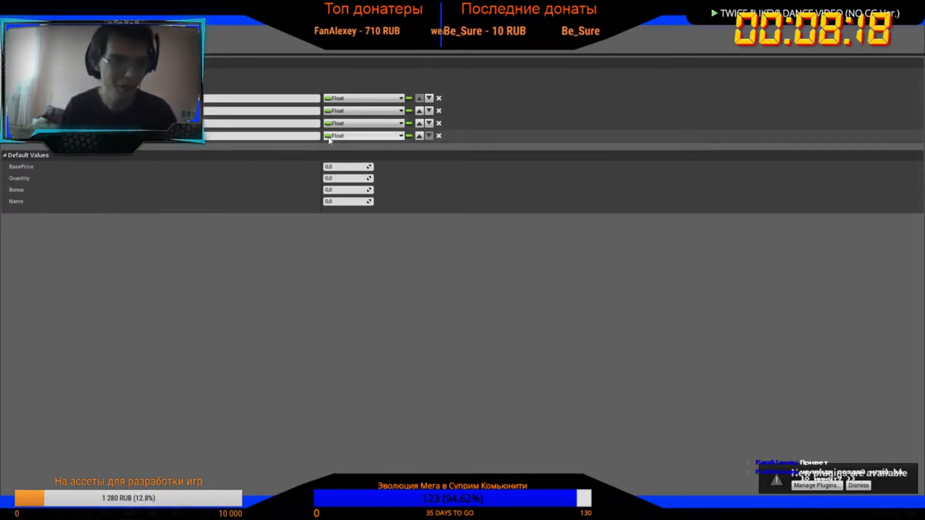
left_click(364, 135)
left_click(283, 209)
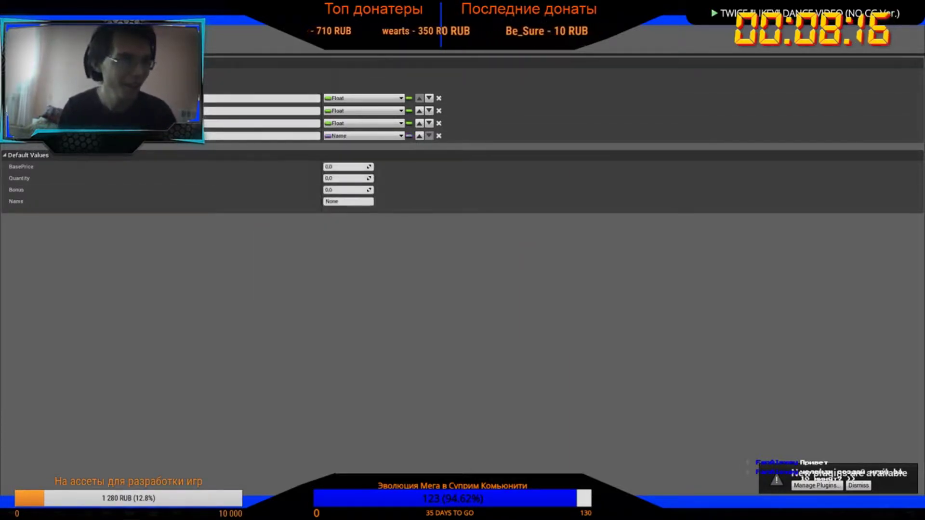
key("alt+Tab")
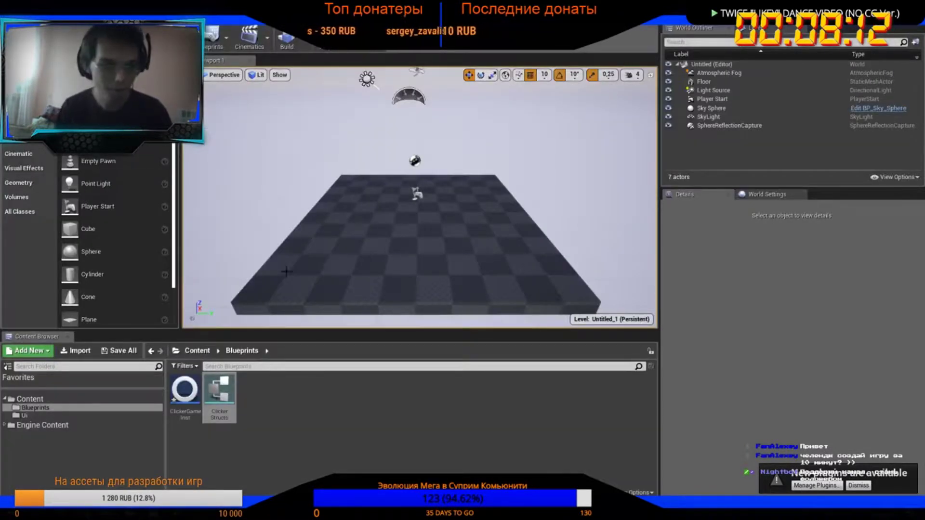
Save ClickerGameInst and create a GameUi widget blueprint in the Ui folder
left_click(185, 393)
key("ctrl+s")
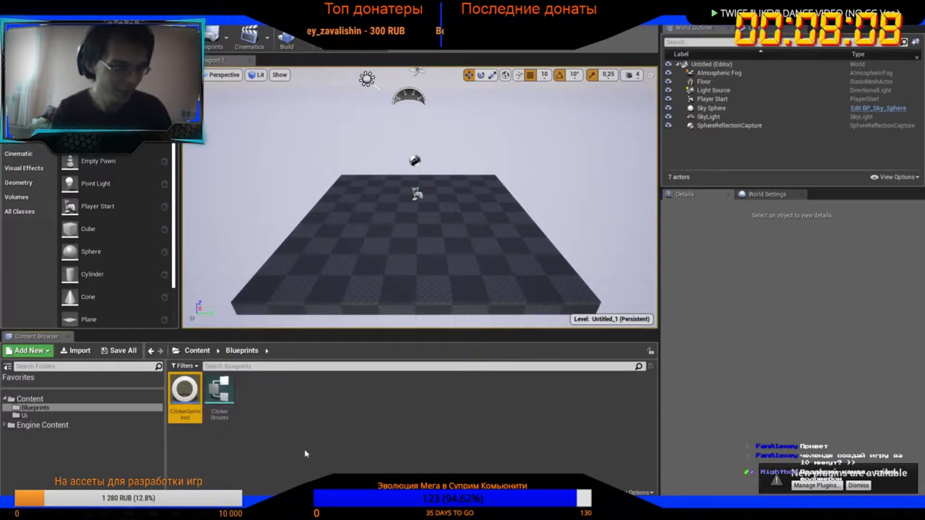
left_click(32, 416)
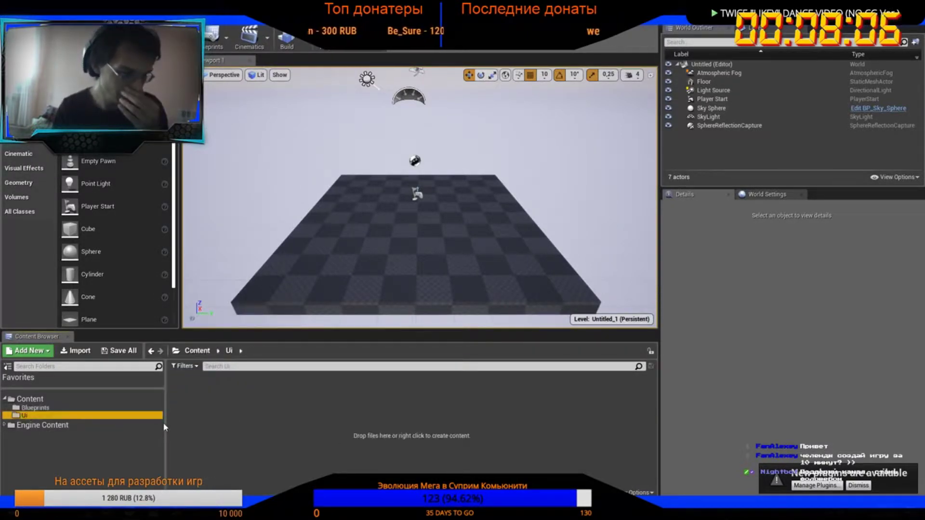
right_click(204, 408)
mouse_move(231, 402)
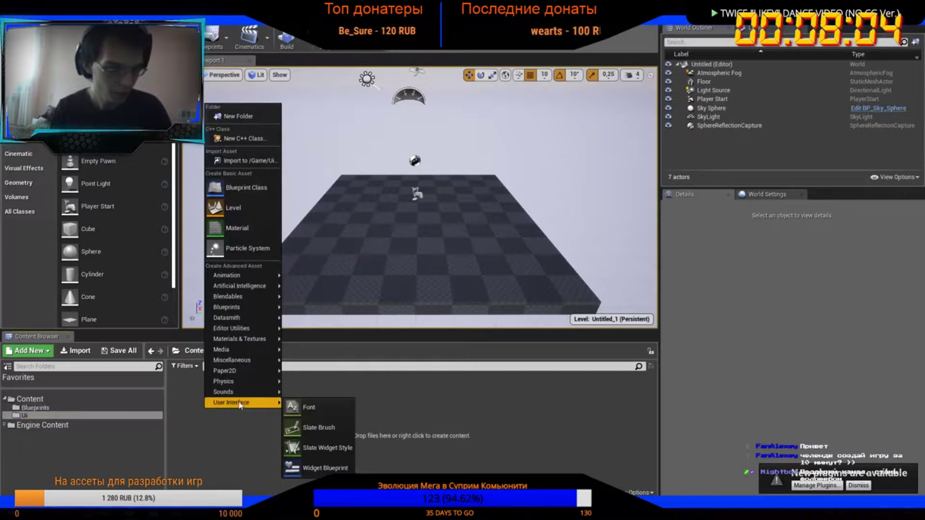
left_click(339, 470)
type("GameUI")
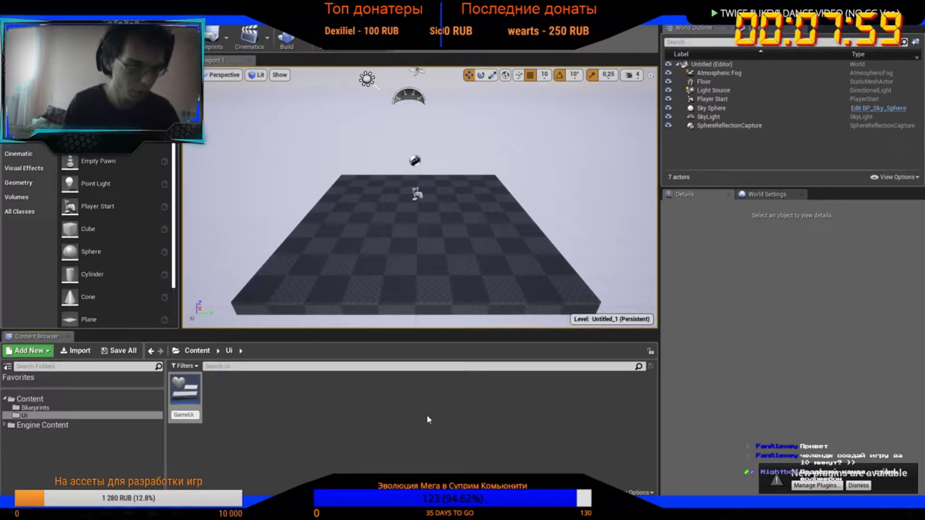
key("Return")
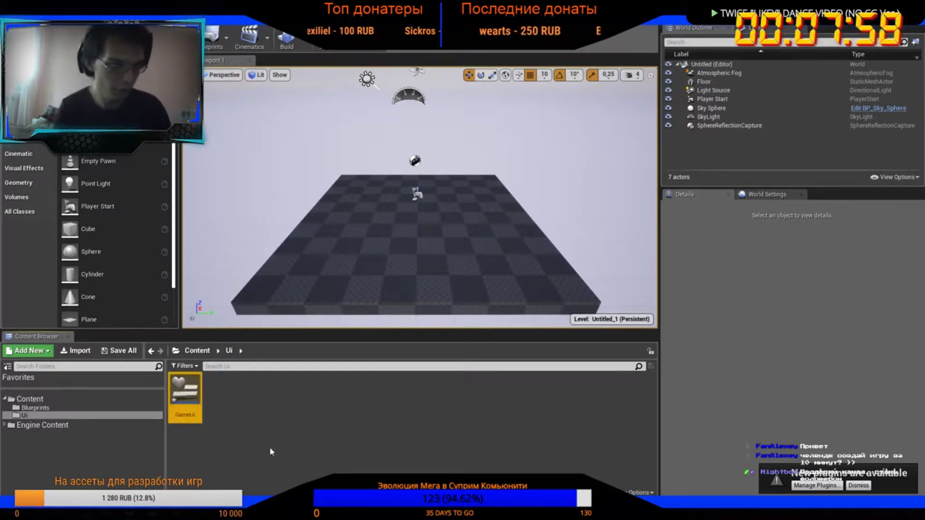
Create a second widget blueprint named BonusUi in the Ui folder
right_click(269, 428)
mouse_move(308, 418)
left_click(386, 462)
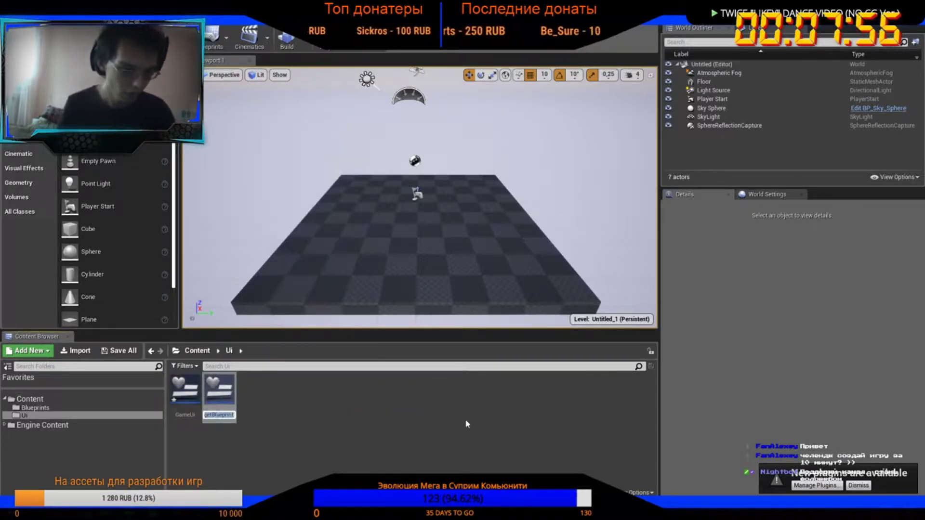
type("BonusUi")
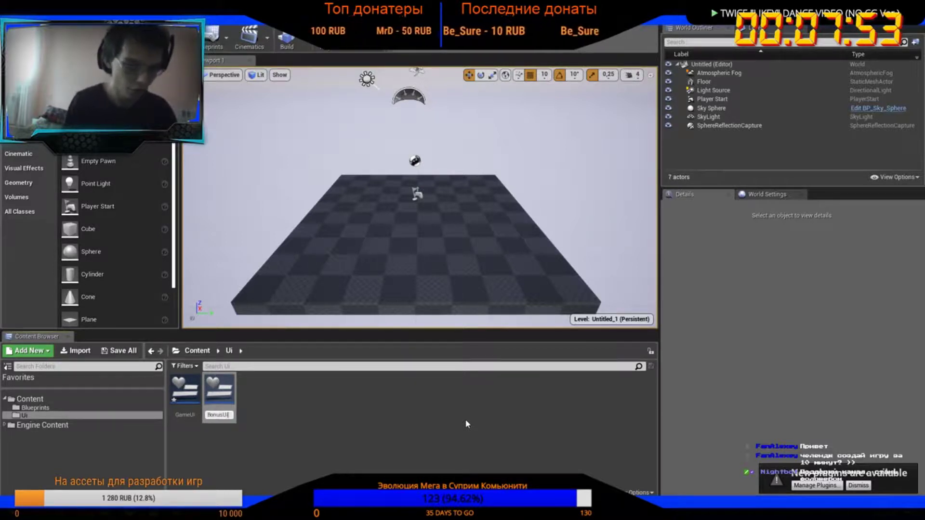
key("Return")
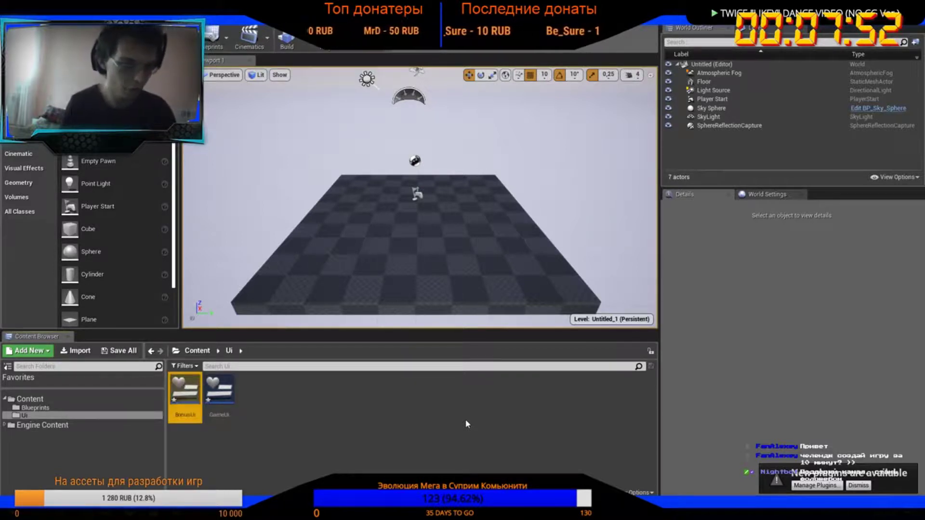
left_click(220, 397, "ctrl")
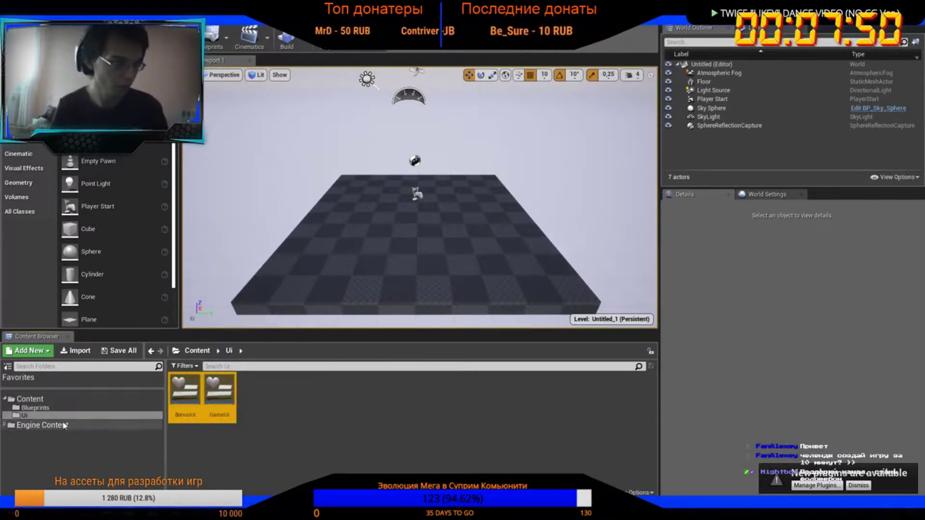
left_click(86, 409)
In ClickerGameInst, add Event Init followed by a 0.2-second Delay node
double_click(179, 396)
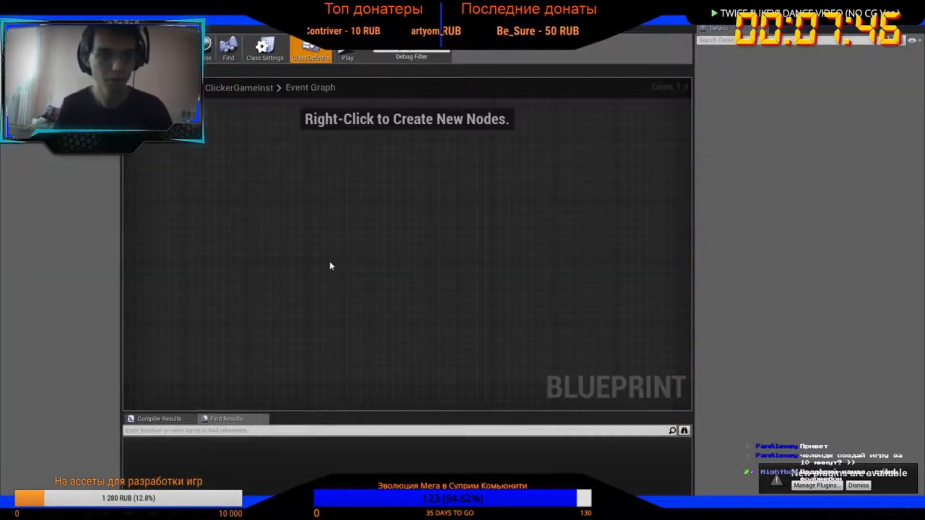
right_click(286, 223)
type("event ini")
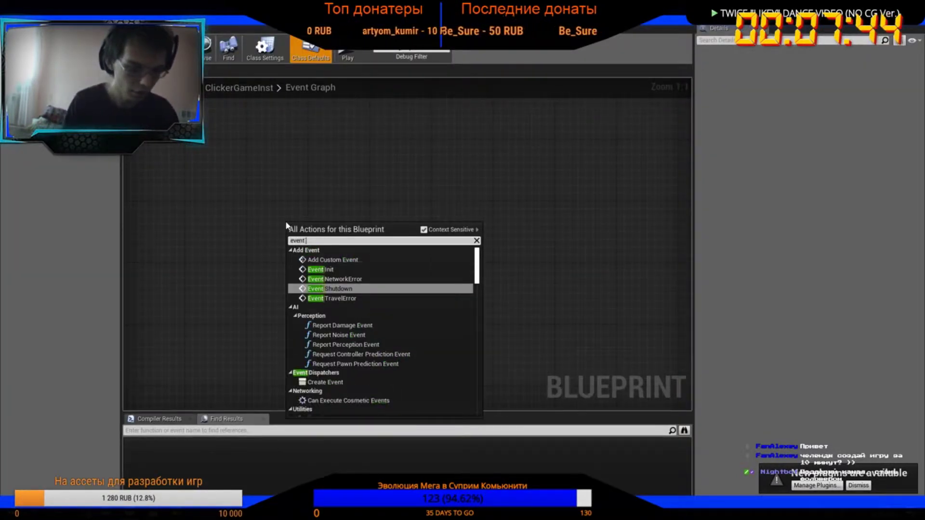
key("Return")
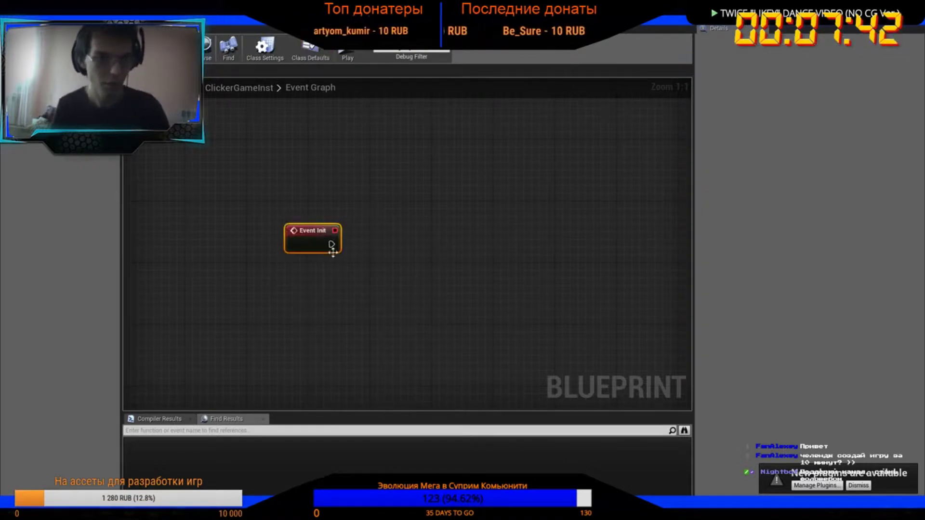
left_click_drag(331, 244, 395, 254)
type("del")
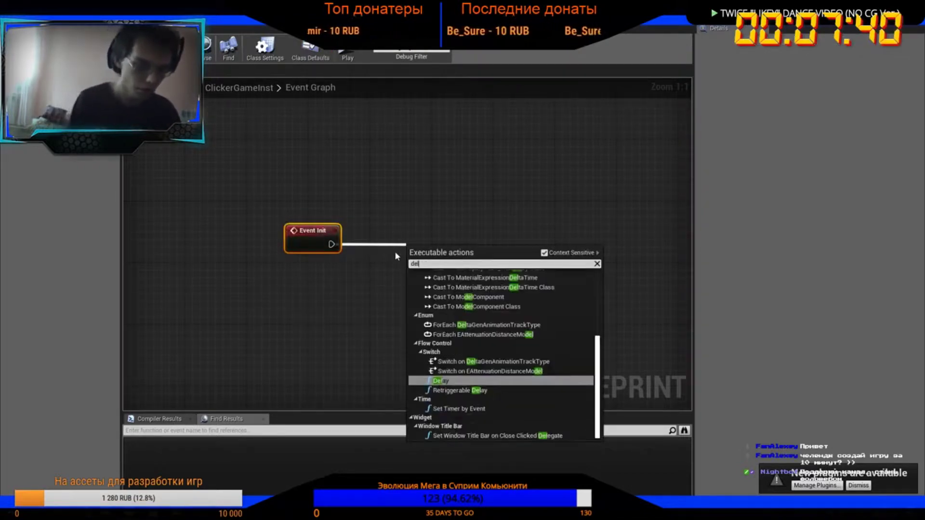
type("ay")
key("Return")
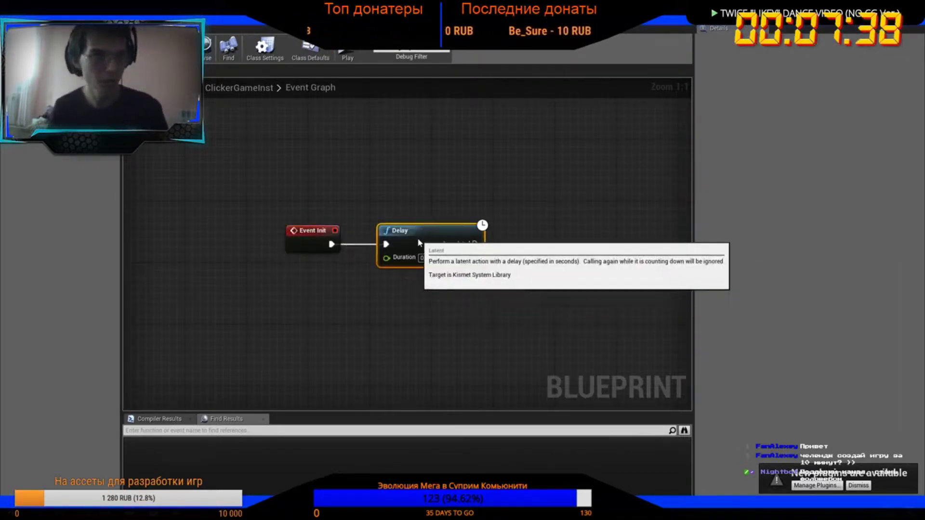
right_click_drag(419, 242, 357, 196)
mouse_move(289, 218)
left_mouse_down()
mouse_move(296, 210)
mouse_move(434, 225)
left_mouse_up()
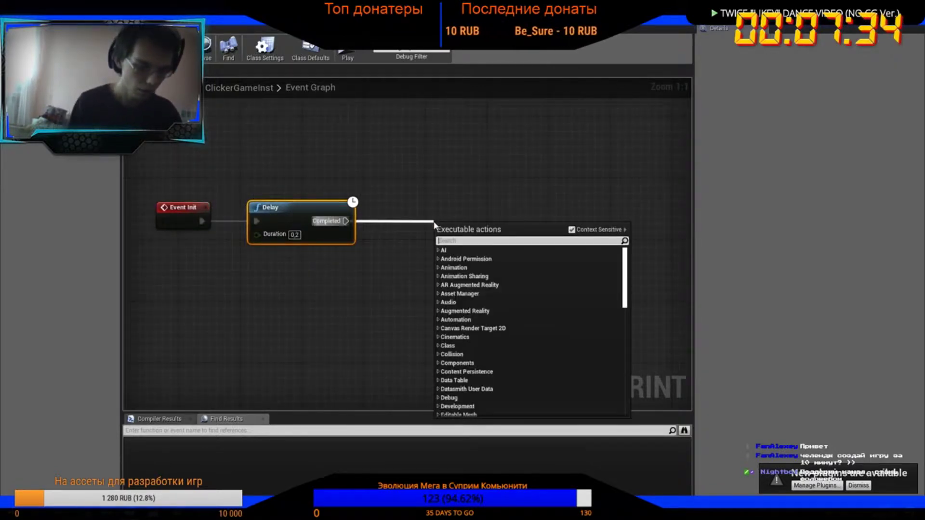
After the Delay, create a GameUi widget and add it to the viewport
type("create widget")
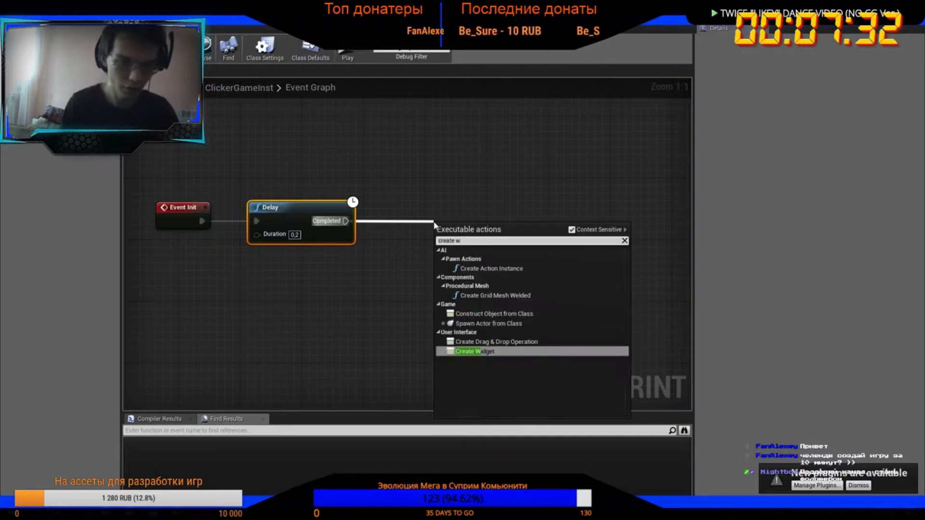
key("Return")
left_click(481, 259)
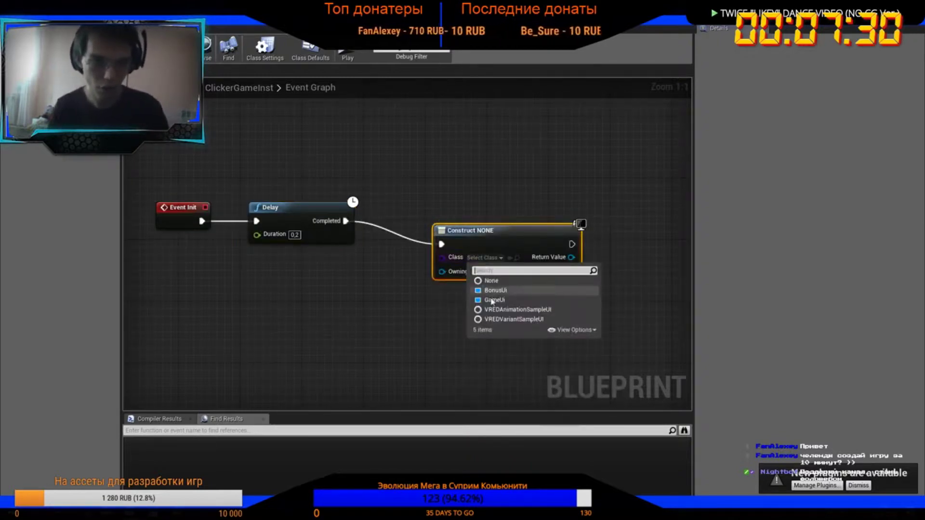
left_click(487, 300)
left_click_drag(542, 243, 526, 227)
right_click_drag(527, 227, 378, 217)
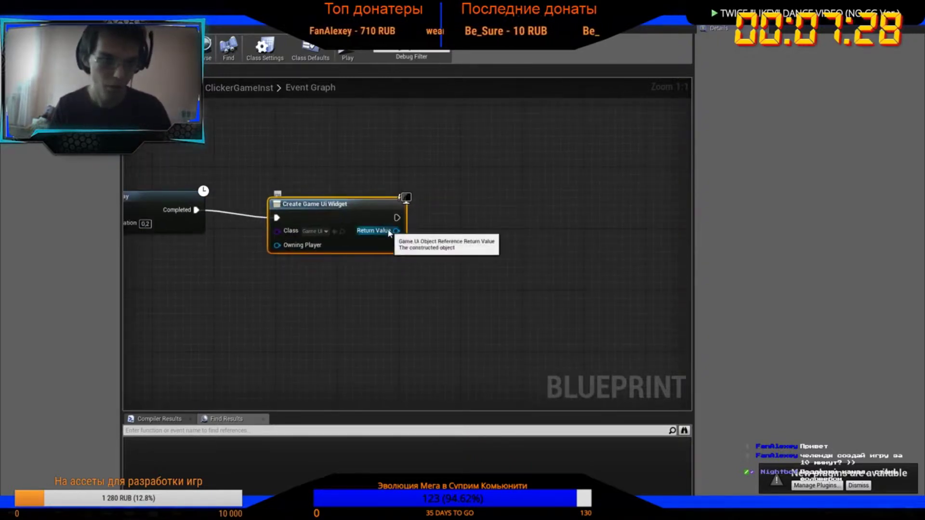
left_click_drag(396, 231, 495, 202)
type("add")
left_click(498, 300)
After Add to Viewport, enable Show Mouse Cursor on the player controller
right_click_drag(544, 280, 405, 294)
right_click(404, 296)
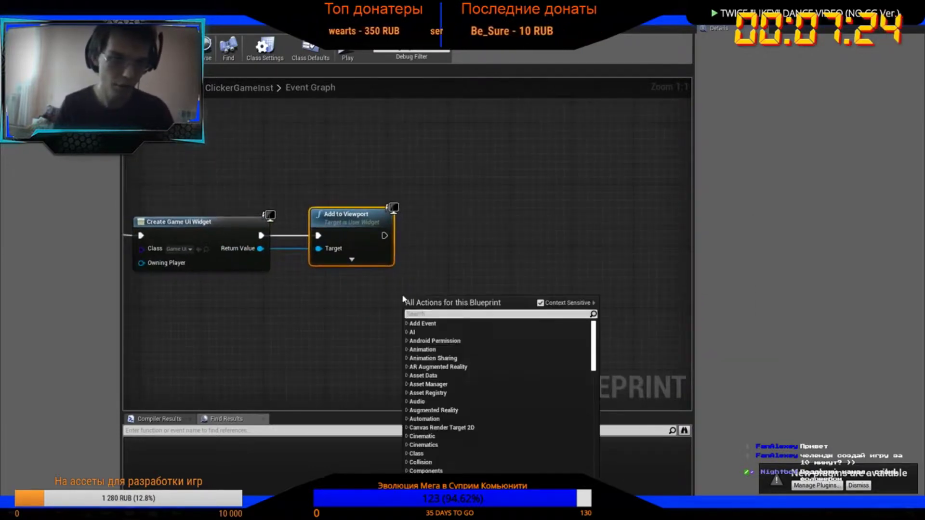
type("get player c")
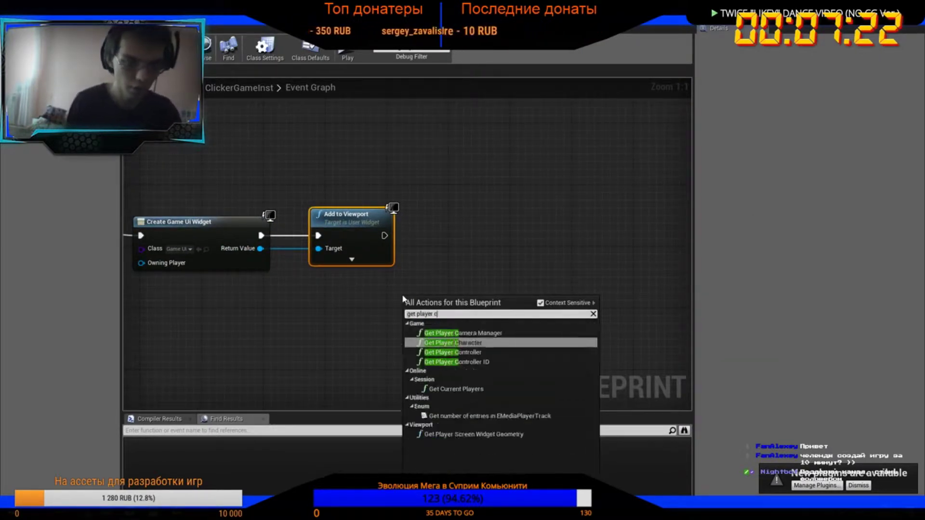
type("ontro")
key("Return")
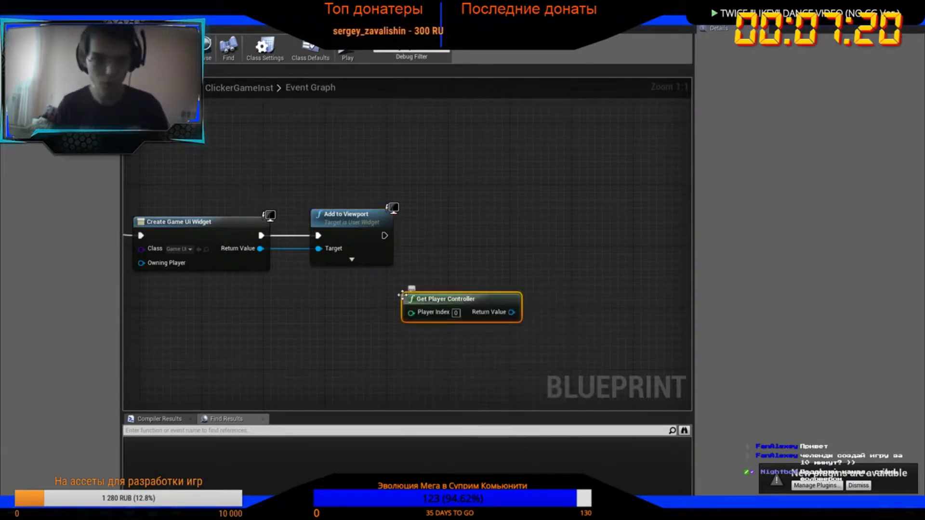
left_click_drag(512, 312, 508, 255)
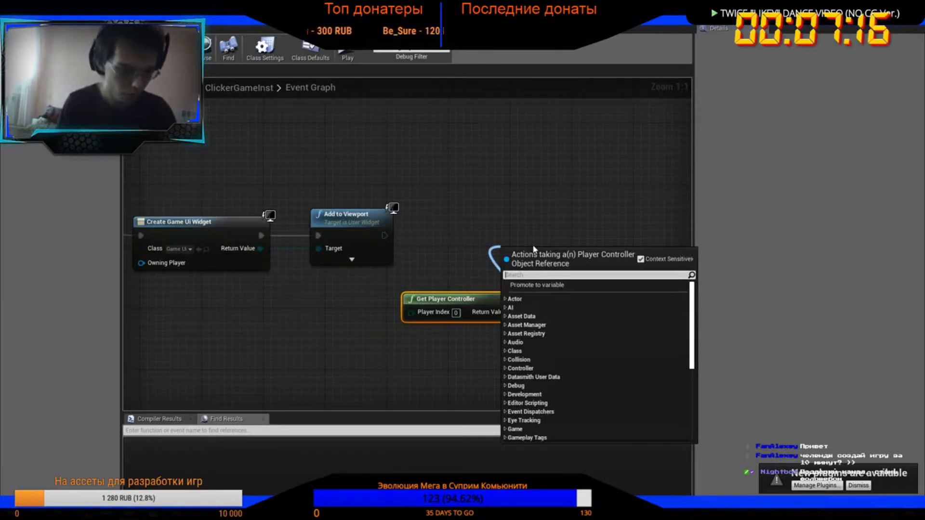
type("show")
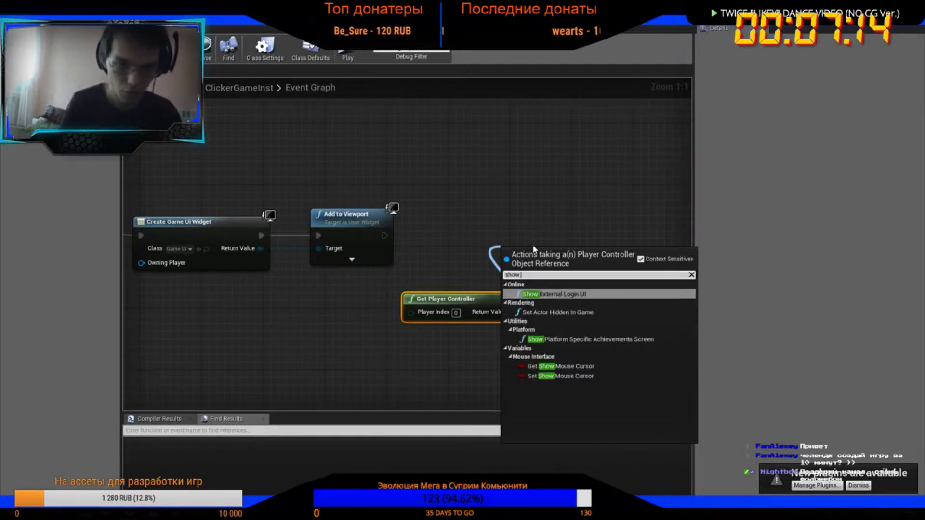
left_click(561, 376)
left_click(578, 272)
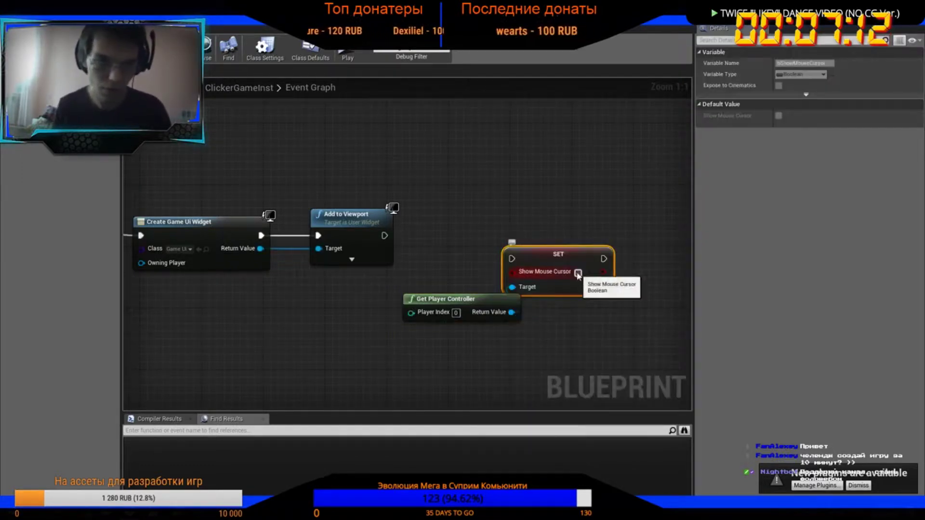
left_click_drag(545, 260, 499, 229)
left_click_drag(386, 235, 473, 224)
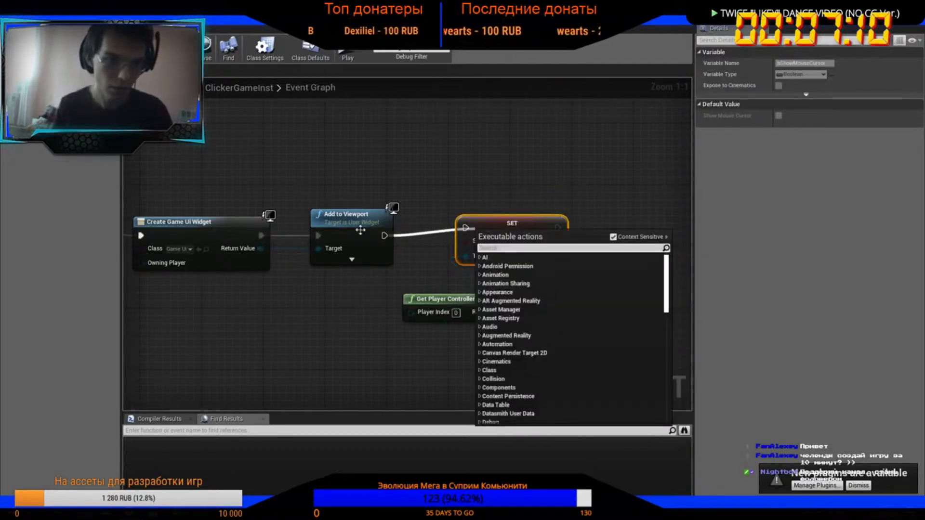
left_click_drag(384, 235, 470, 233)
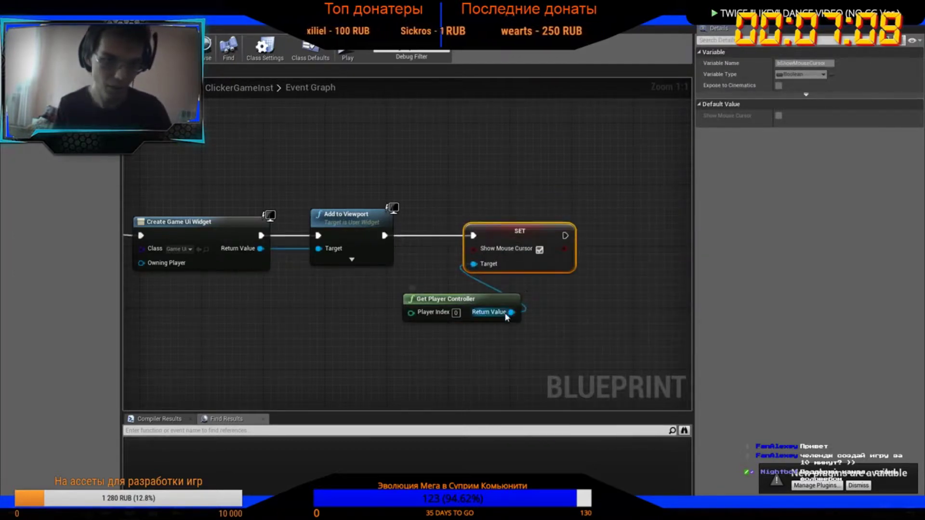
Then set Input Mode UI Only on the player controller, focused on the GameUi widget
left_click_drag(506, 314, 579, 292)
type("set input")
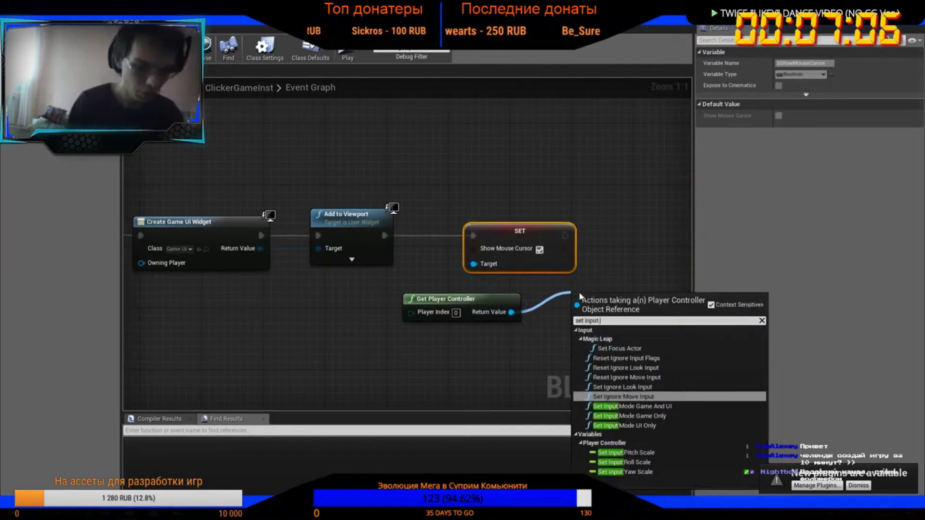
type(" mode")
key("Return")
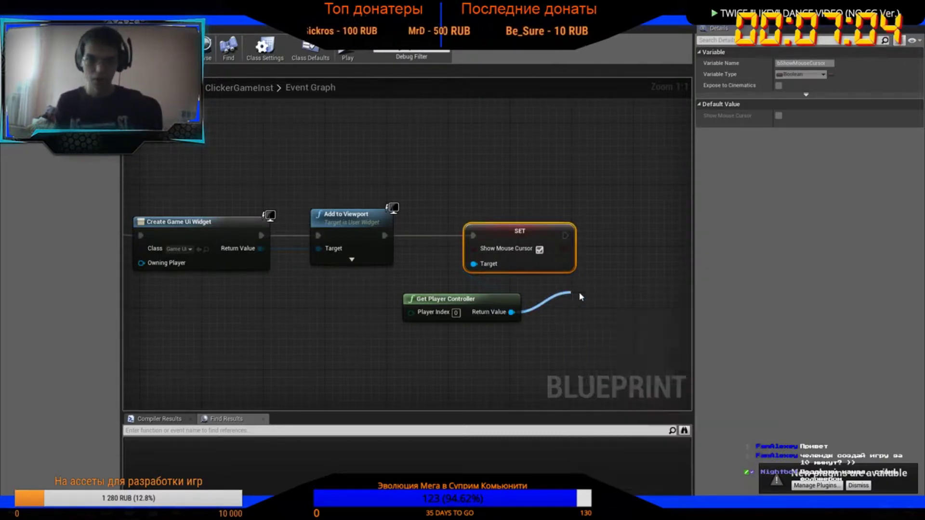
mouse_move(603, 300)
left_mouse_down()
mouse_move(617, 231)
mouse_move(596, 244)
left_mouse_up()
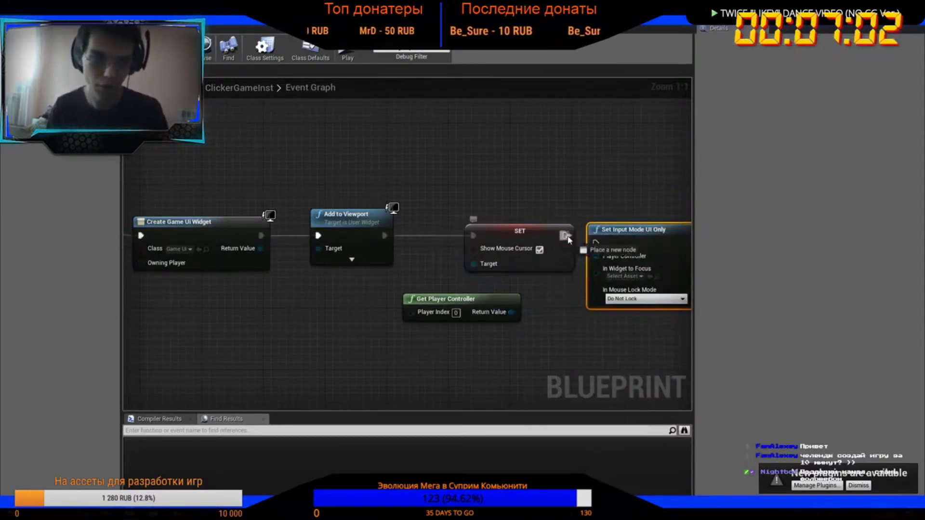
mouse_move(260, 248)
left_mouse_down()
mouse_move(587, 292)
mouse_move(597, 274)
left_mouse_up()
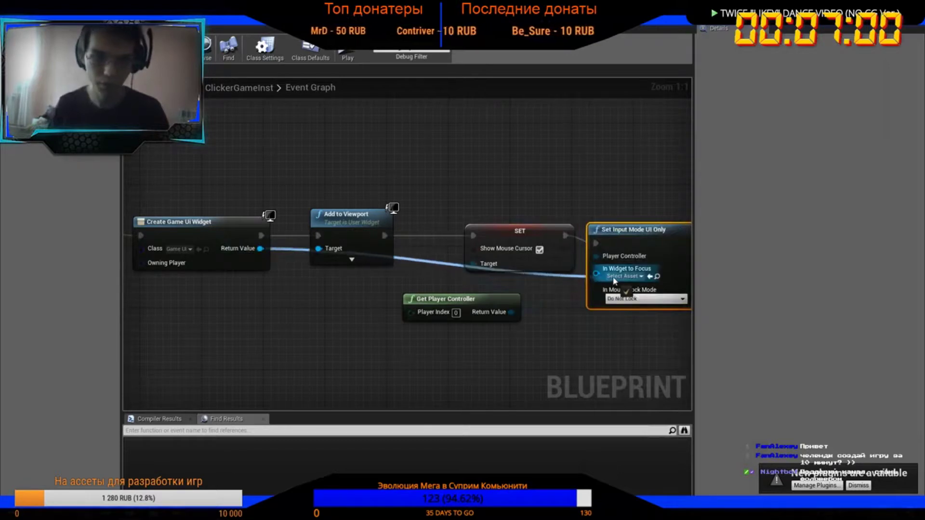
left_click_drag(632, 230, 647, 222)
mouse_move(635, 304)
right_mouse_down()
mouse_move(559, 273)
mouse_move(655, 283)
right_mouse_up()
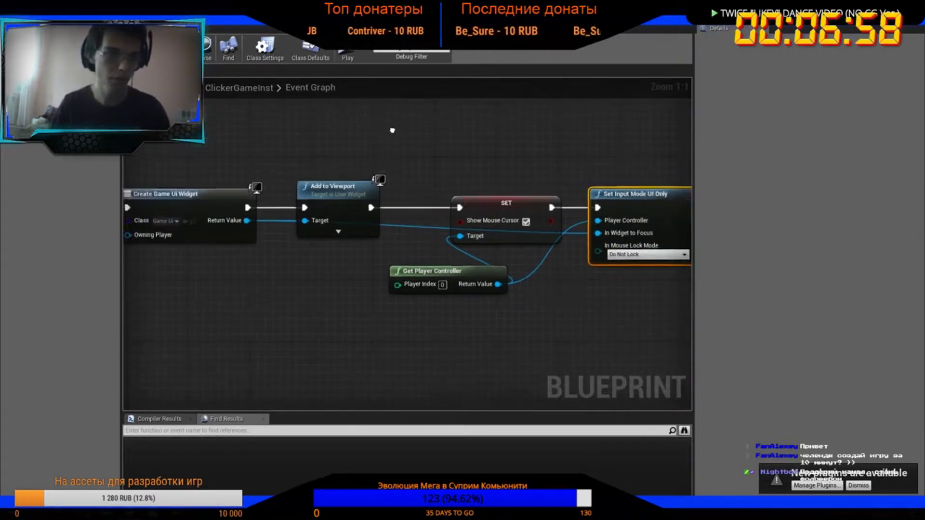
Add a Float variable named Money to ClickerGameInst and compile
right_click_drag(309, 205, 416, 163)
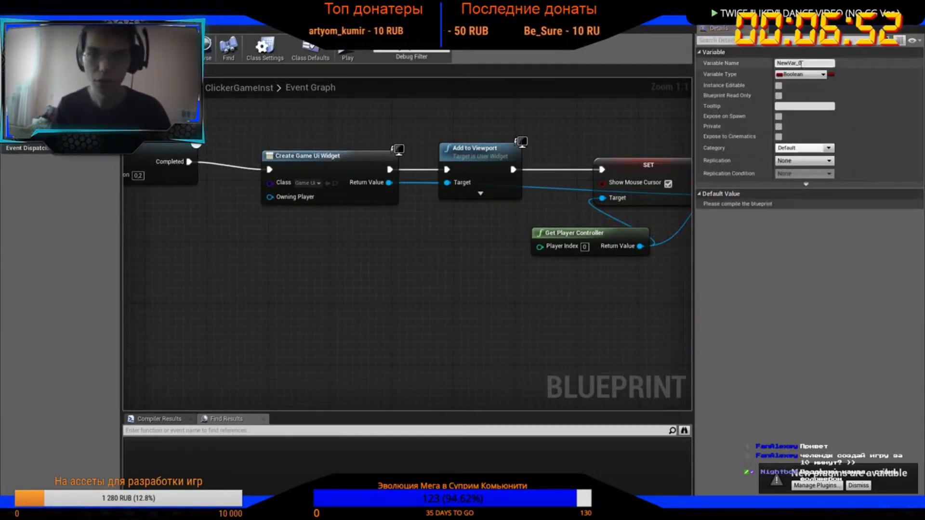
type("Money")
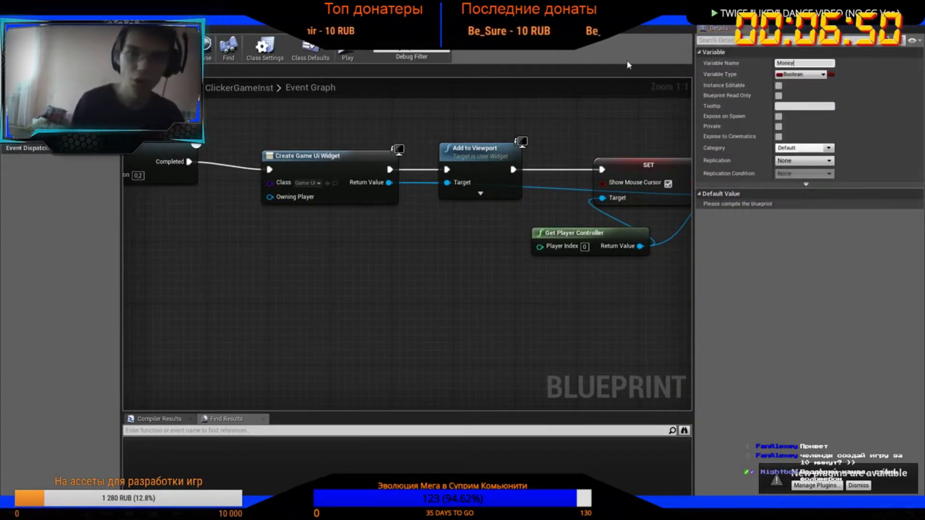
key("Return")
left_click(801, 74)
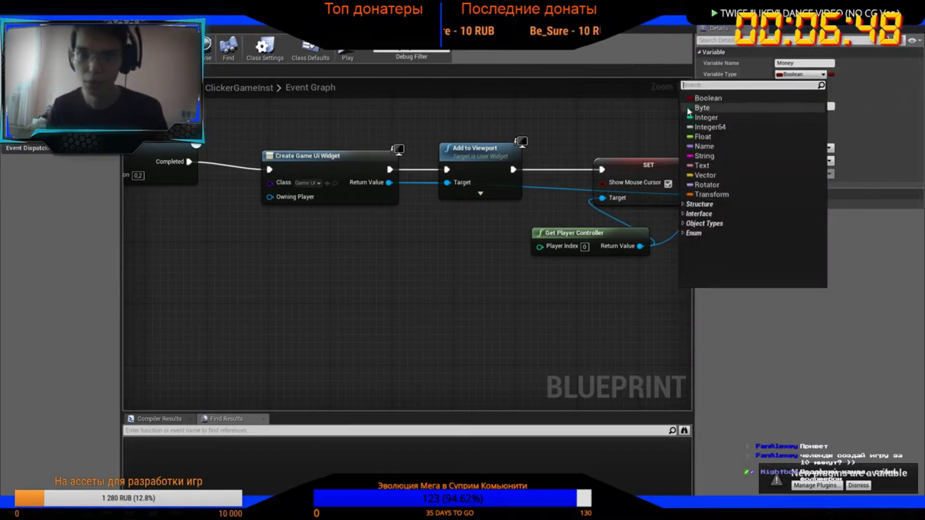
left_click(704, 137)
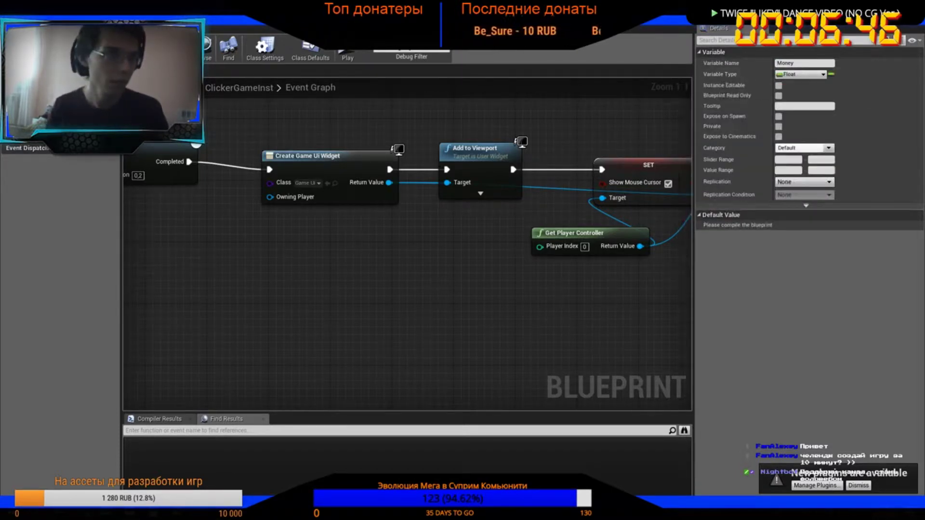
key("F7")
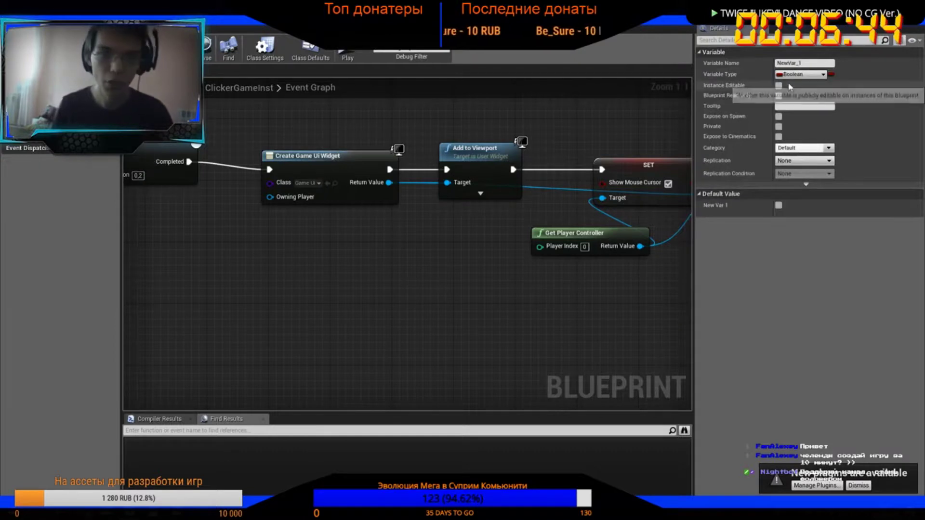
Add a Clicker Structs variable named Building1 and compile to expose its defaults
left_click(800, 74)
type("clicker")
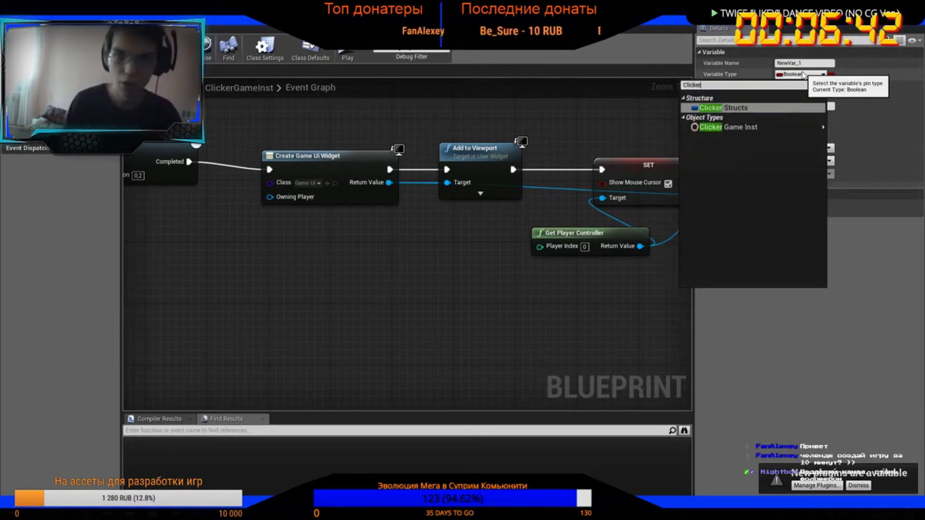
key("Return")
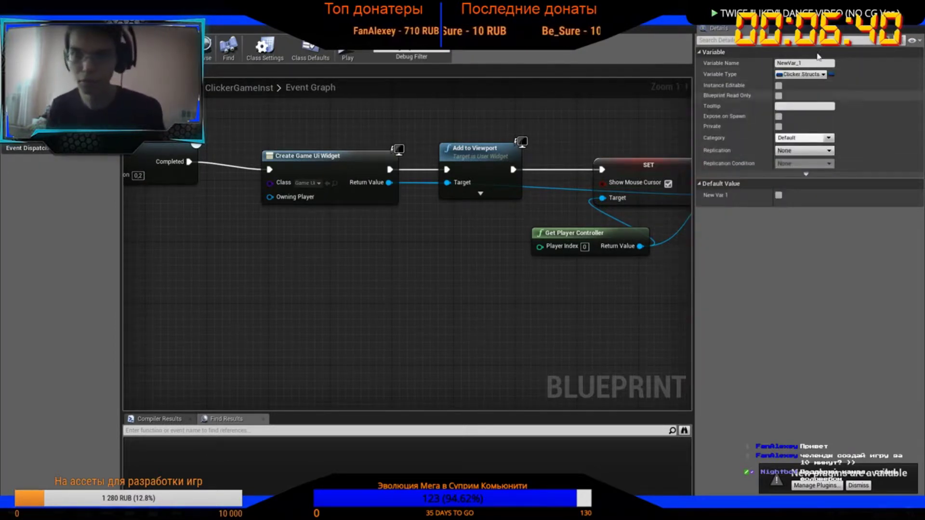
left_click(803, 63)
type("Bui")
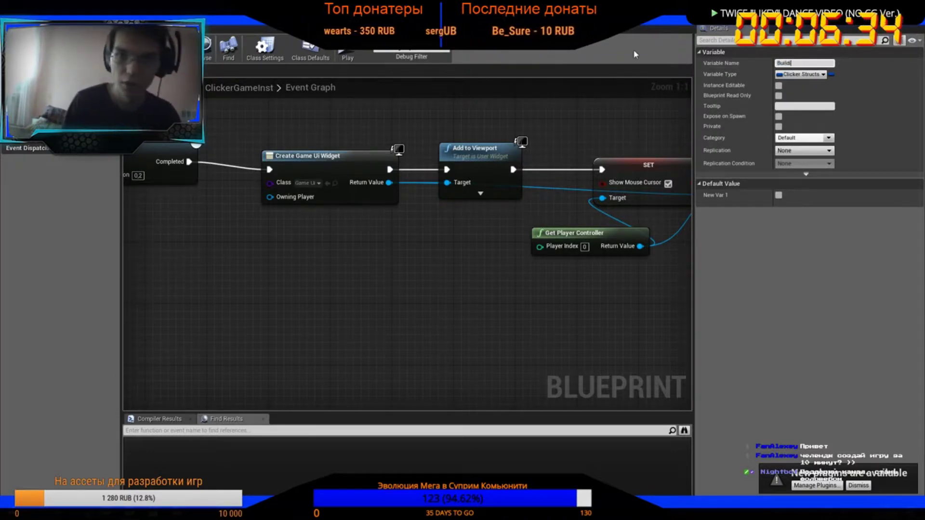
type("lding1")
key("Return")
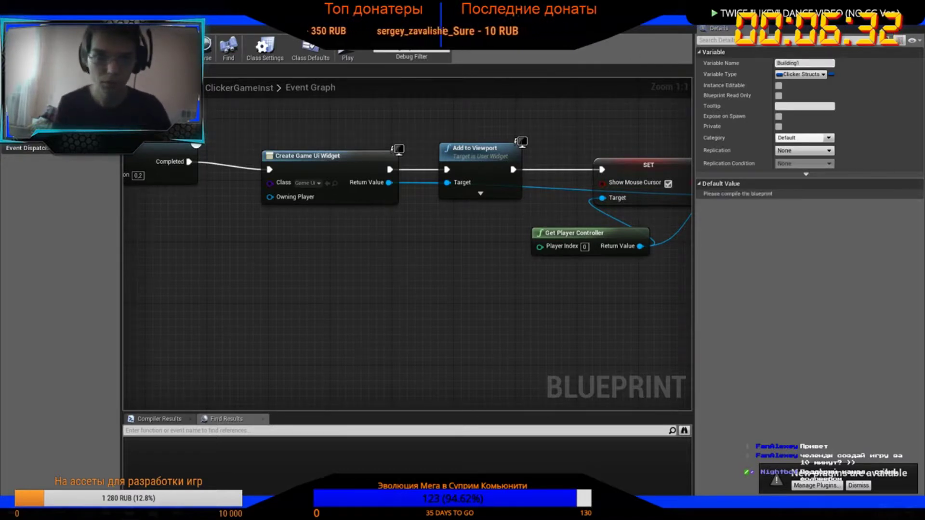
key("F7")
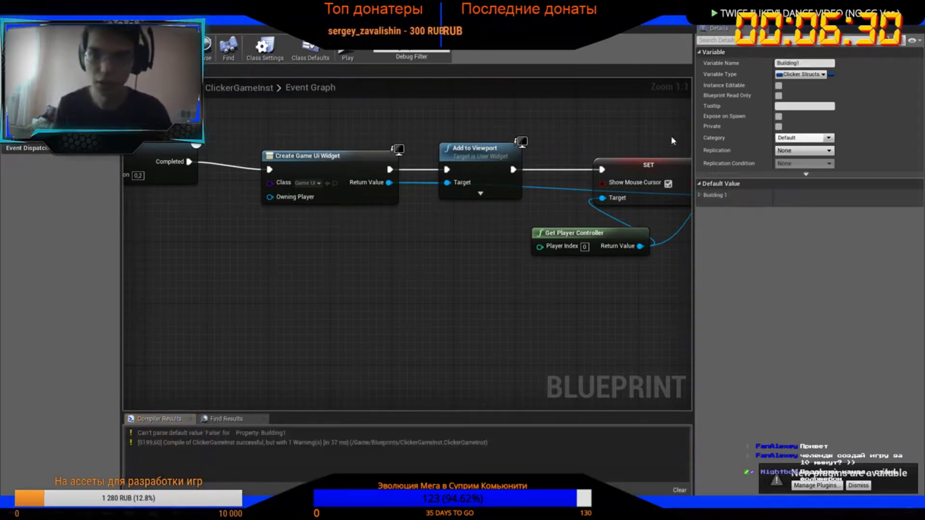
Set Building1's default Bonus to 0.1 and BasePrice to 15, then recompile
left_click(700, 195)
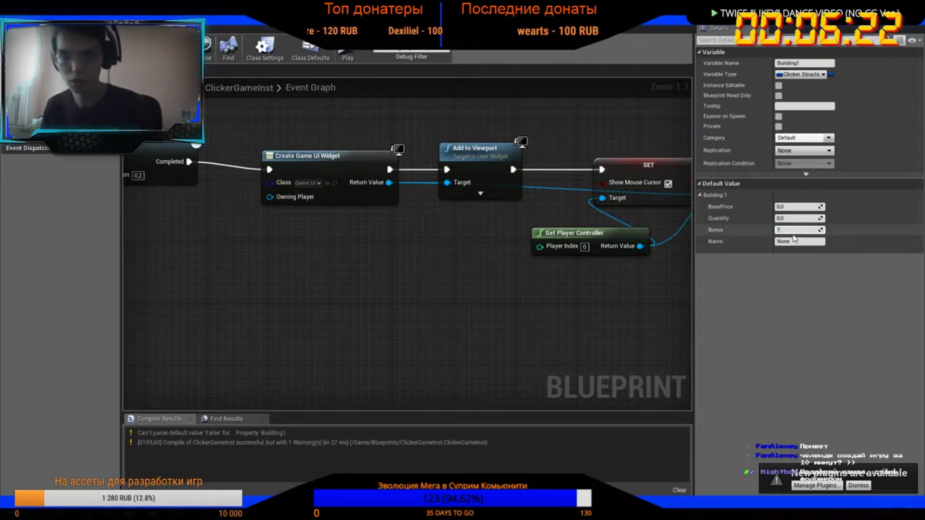
type("0.1")
left_click(794, 219)
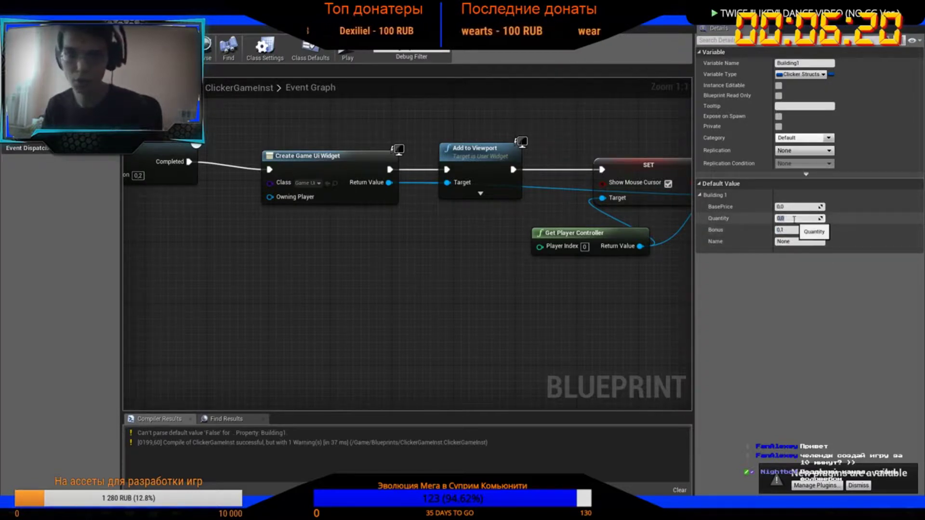
key("shift+Tab")
type("15")
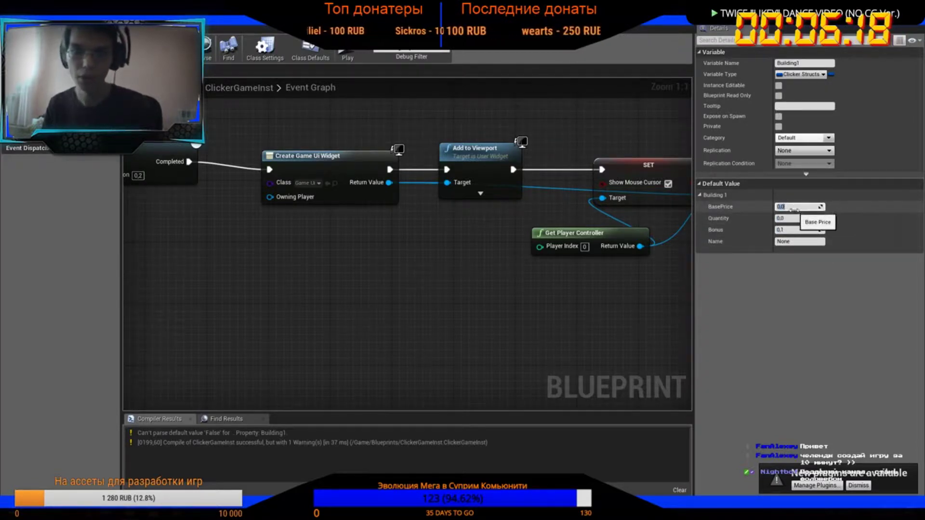
key("Return")
left_click(161, 45)
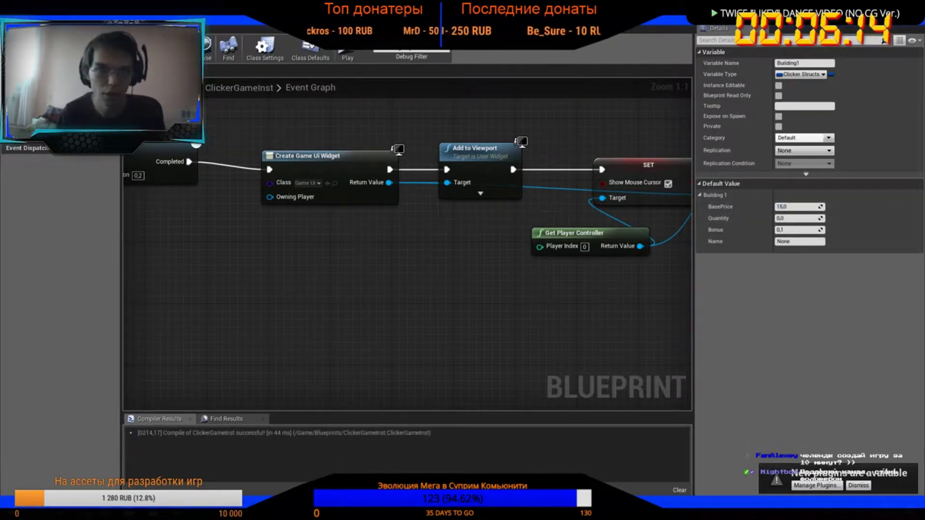
scroll(367, 142, "down", 2)
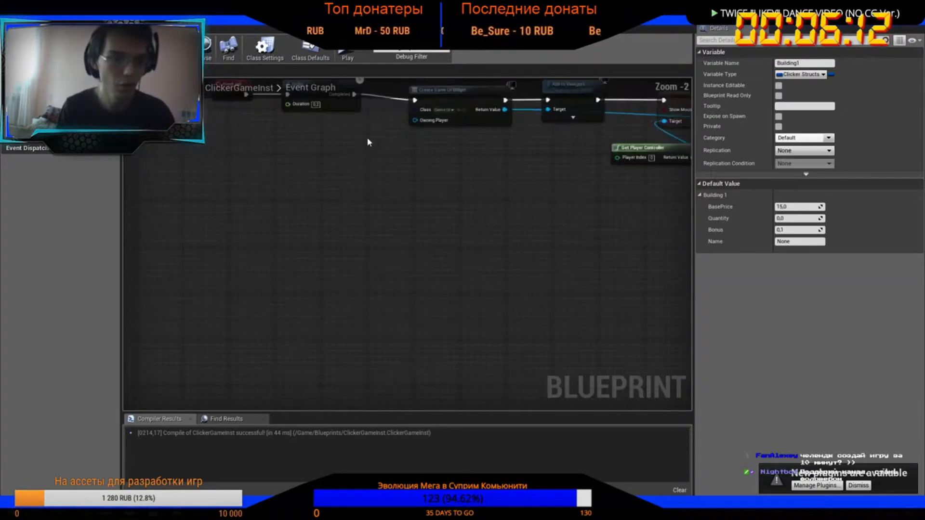
Place a Custom Event node in the graph and start renaming it AddMoneu
right_click(307, 204)
type("custo")
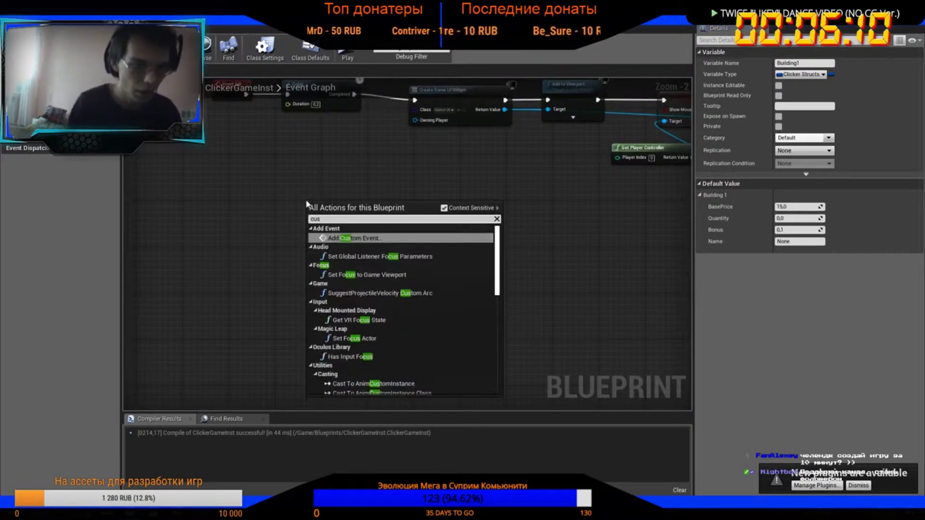
key("Return")
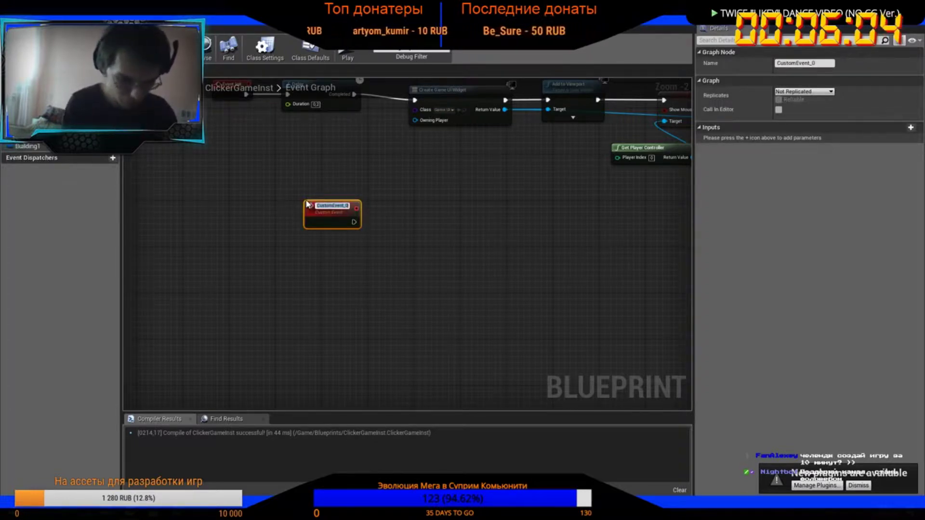
type("AddMoney")
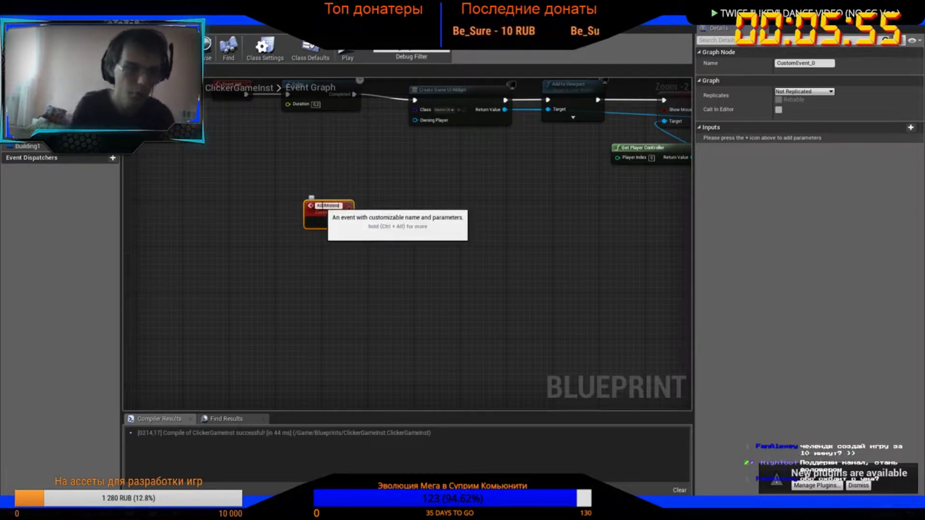
Confirm the AddMoneu name, then chain Create Widget (BonusUi) into Add to Viewport
key("Return")
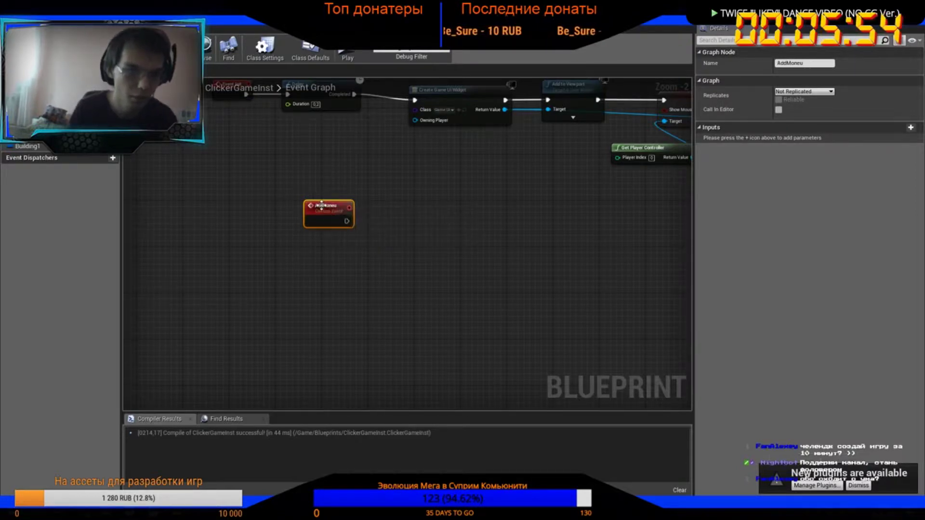
mouse_move(328, 211)
left_mouse_down()
mouse_move(280, 241)
mouse_move(417, 236)
left_mouse_up()
scroll(318, 247, "up", 2)
type("crea")
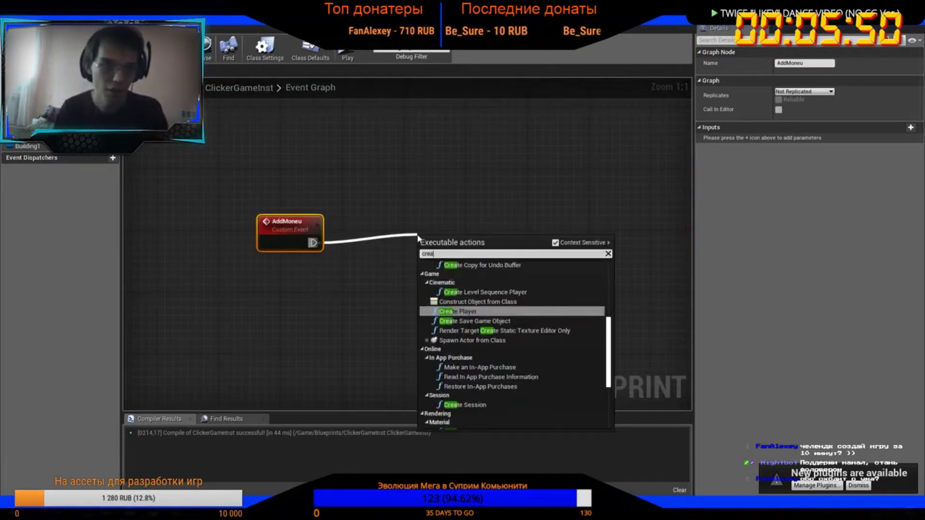
type("te w")
left_click(477, 365)
left_click(469, 264)
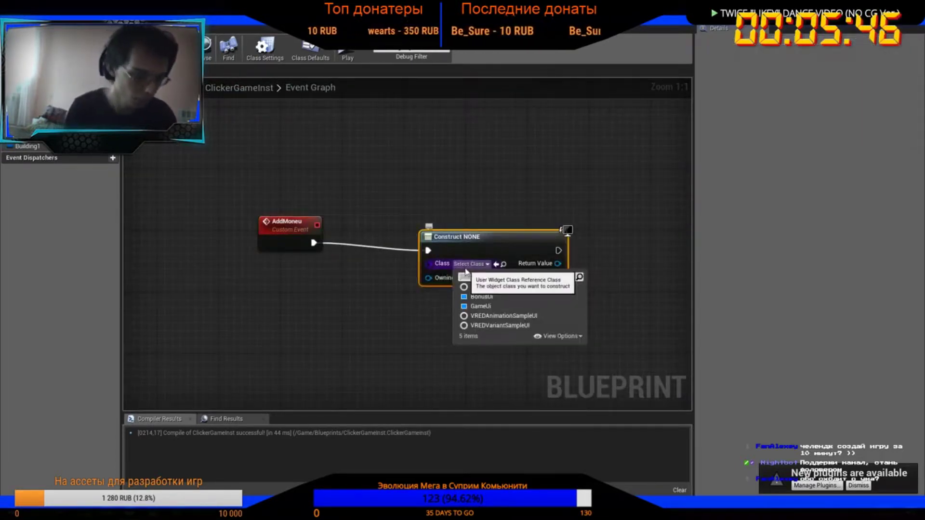
left_click(481, 297)
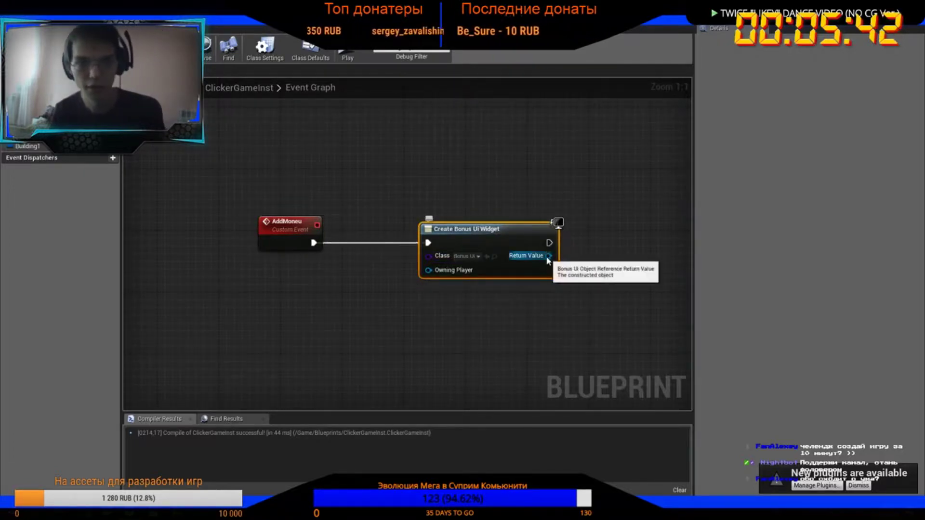
mouse_move(549, 256)
left_mouse_down()
mouse_move(608, 252)
mouse_move(625, 222)
left_mouse_up()
left_click(655, 334)
right_click_drag(459, 233, 293, 211)
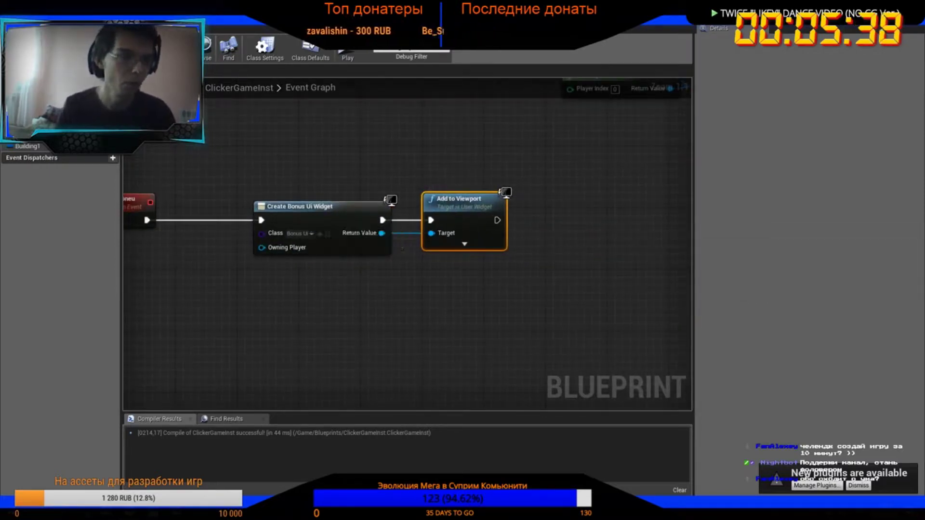
right_click_drag(130, 177, 314, 187)
left_click(288, 224)
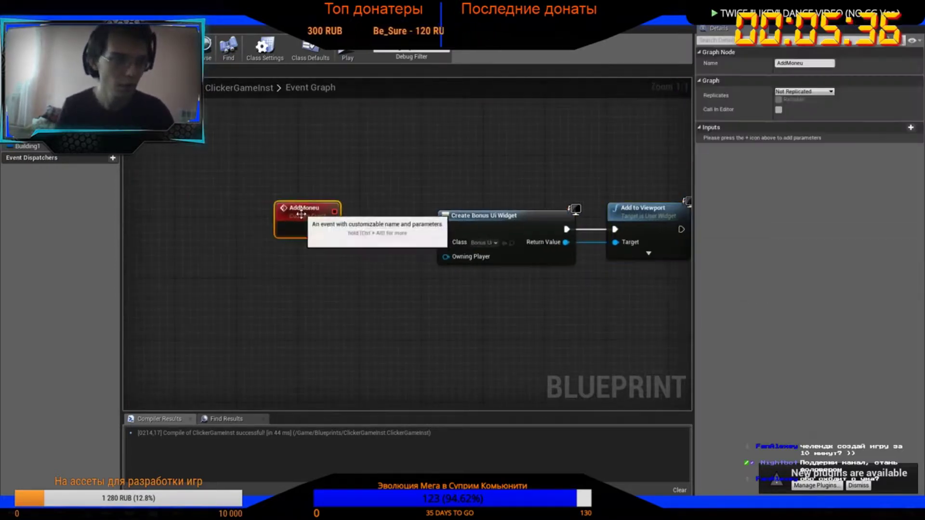
Give the AddMoneu event a new Float input named Bonus
left_click(910, 130)
left_click(799, 140)
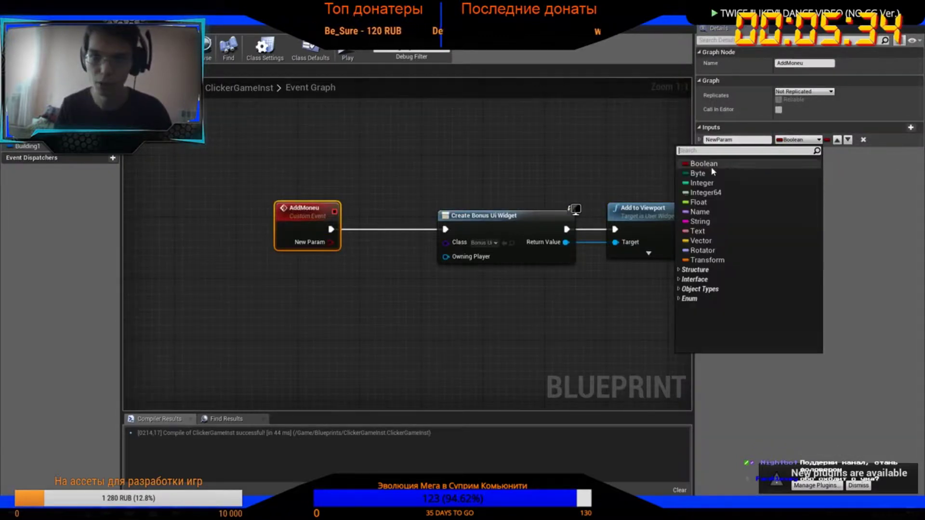
left_click(721, 201)
left_click(737, 140)
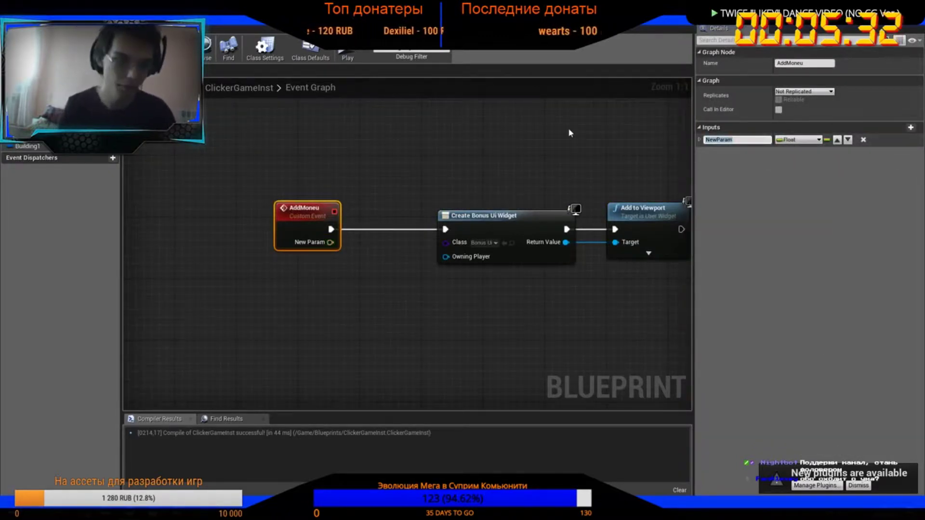
type("Bonus")
key("Return")
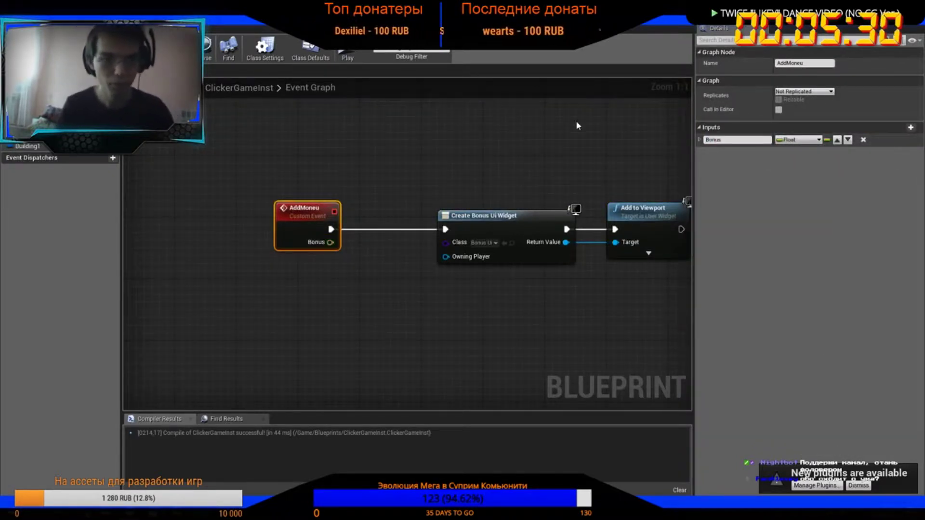
Set Money to Money + Bonus after Add to Viewport, then compile ClickerGameInst
right_click_drag(460, 197, 321, 202)
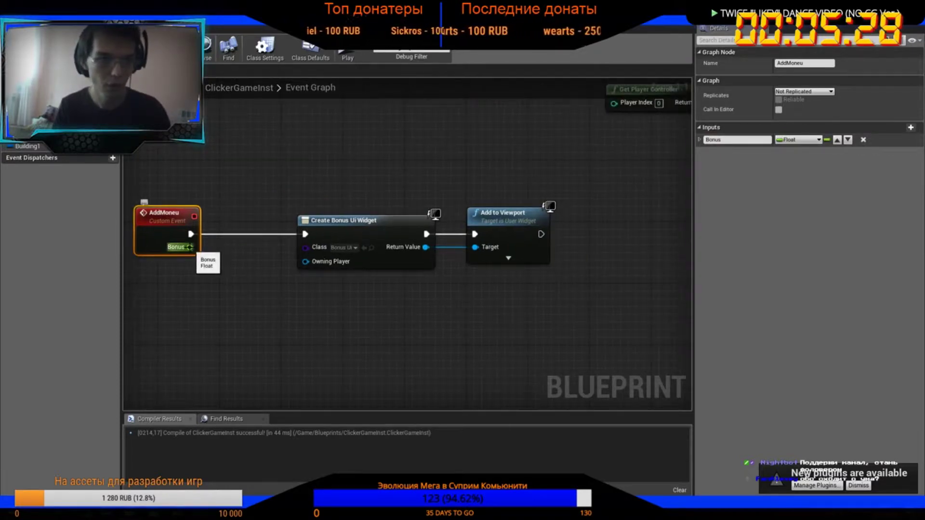
mouse_move(31, 137)
left_mouse_down()
mouse_move(535, 291)
mouse_move(552, 311)
left_mouse_up()
type("+")
key("Return")
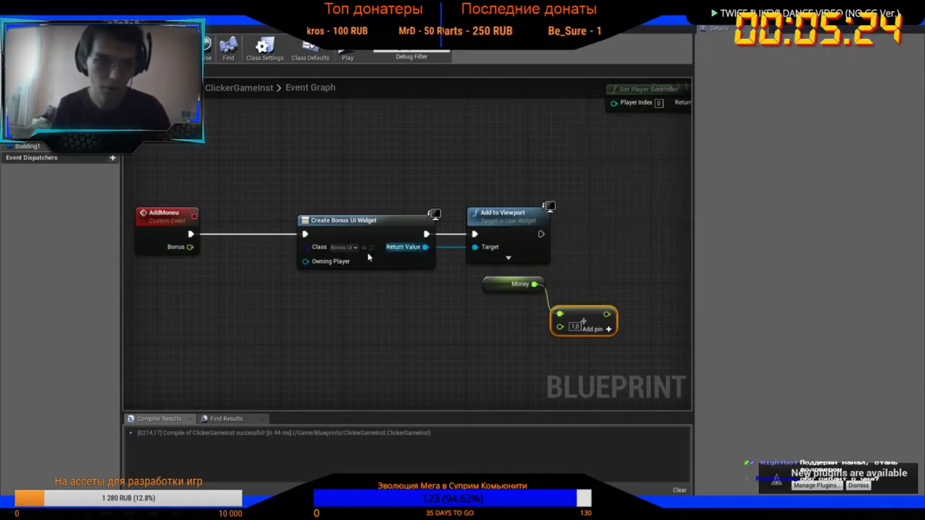
left_click_drag(190, 246, 560, 328)
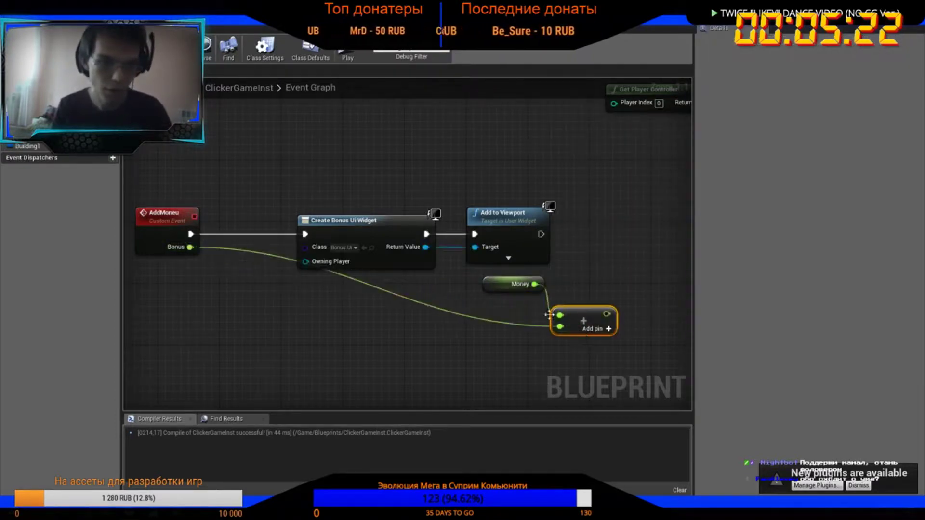
left_click_drag(32, 137, 599, 226)
left_click(622, 238)
mouse_move(607, 314)
left_mouse_down()
mouse_move(599, 240)
mouse_move(629, 233)
left_mouse_up()
key("F7")
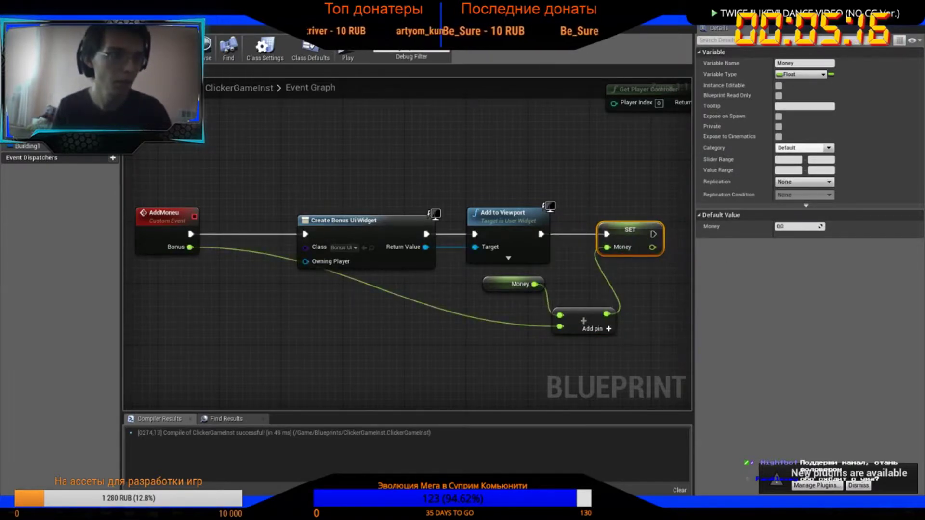
Back in the level editor, open the BonusUi widget from the Ui folder
key("alt+Tab")
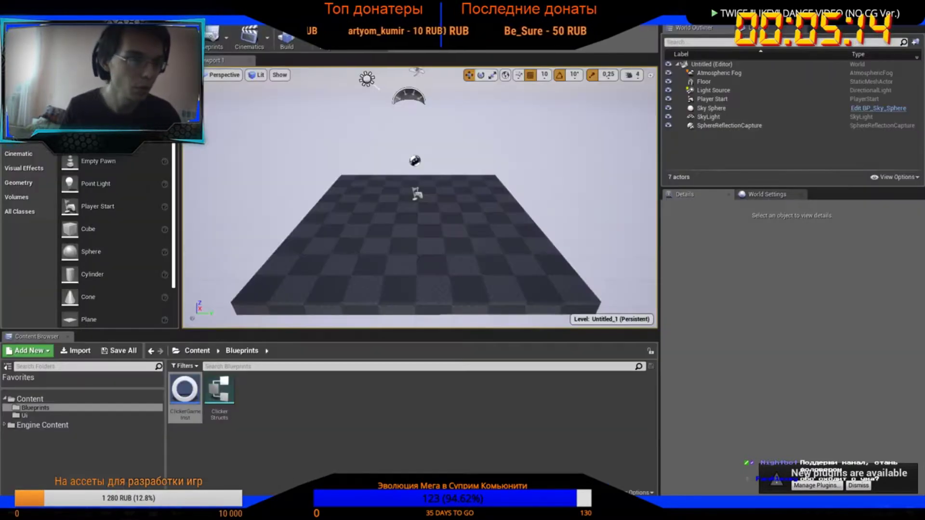
left_click(24, 415)
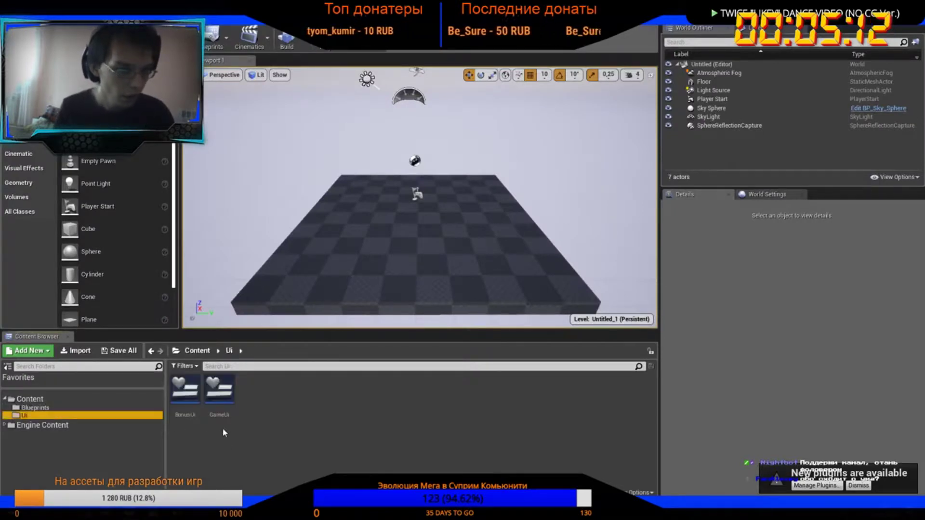
double_click(185, 393)
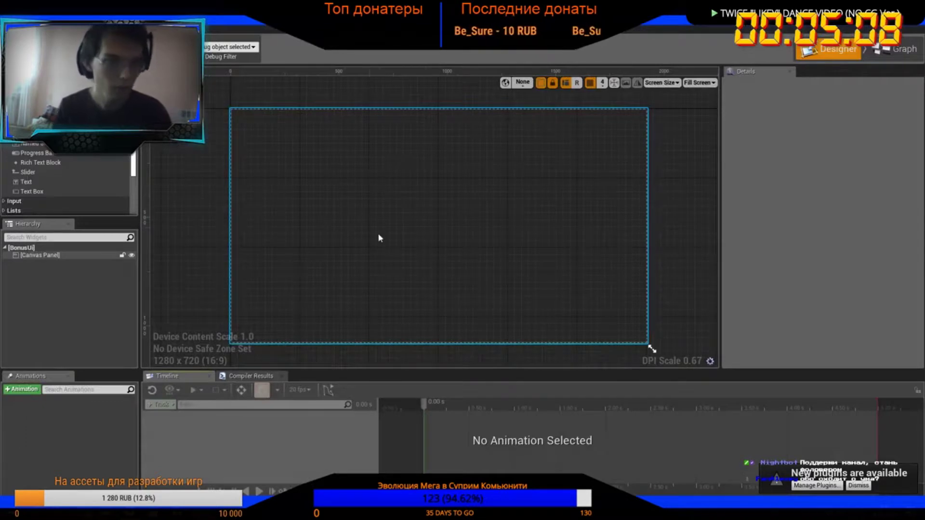
Place a nested Canvas Panel on BonusUi and position a Text Block inside it
scroll(34, 184, "down", 5)
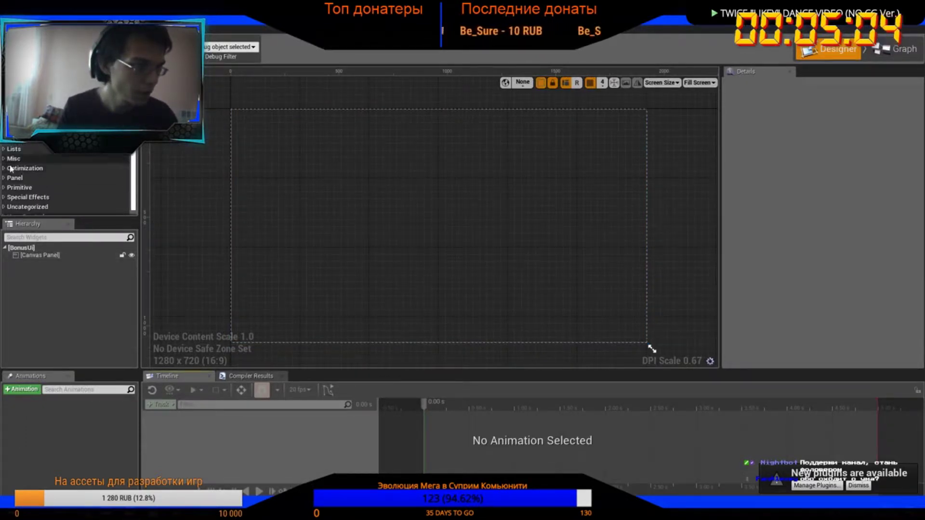
left_click(14, 178)
mouse_move(39, 187)
left_mouse_down()
mouse_move(350, 226)
mouse_move(286, 209)
mouse_move(345, 236)
left_mouse_up()
scroll(32, 153, "up", 2)
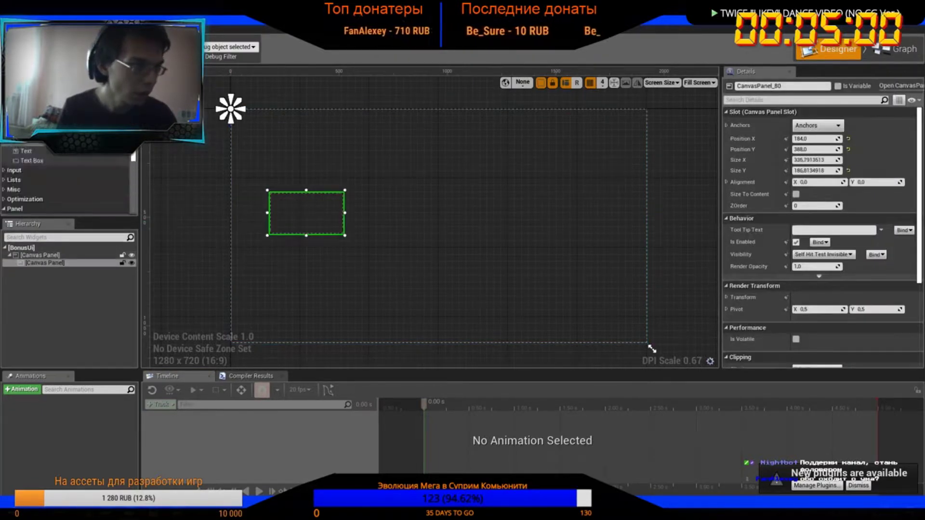
left_click_drag(32, 154, 52, 263)
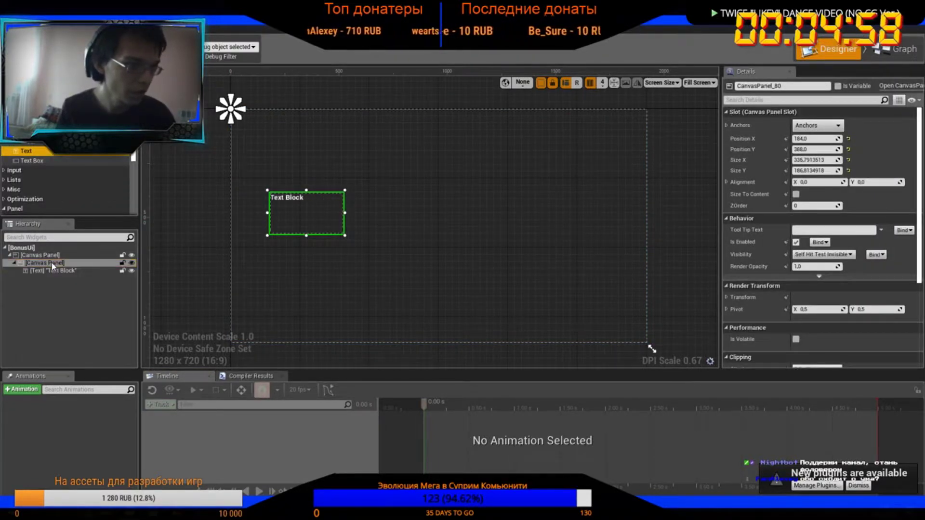
scroll(284, 208, "up", 3)
left_click_drag(283, 185, 338, 218)
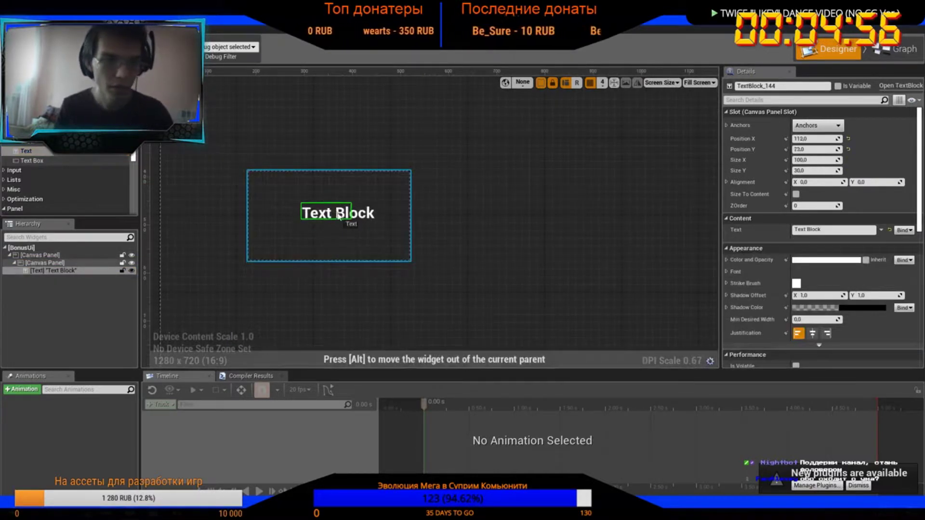
left_click(905, 230)
Create a text binding and an instance-editable Float variable Bonus, then compile
left_click(902, 240)
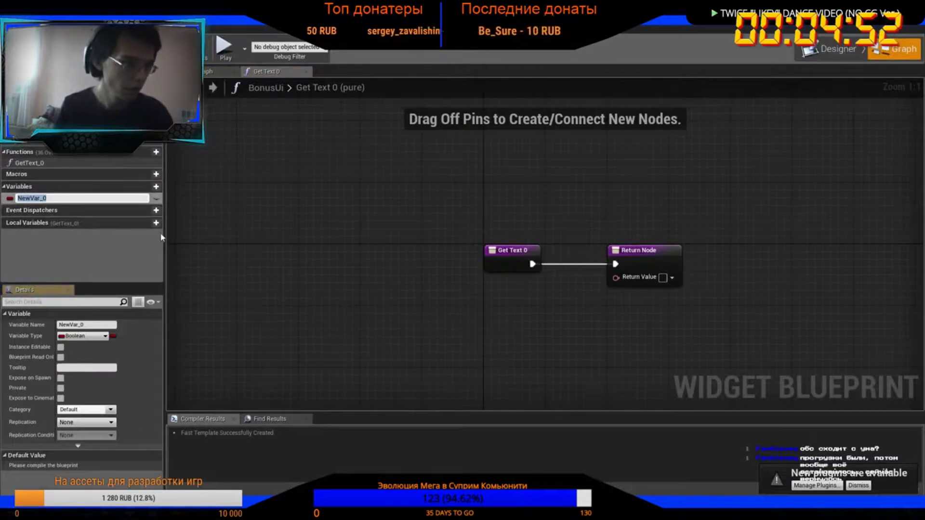
type("Bonus")
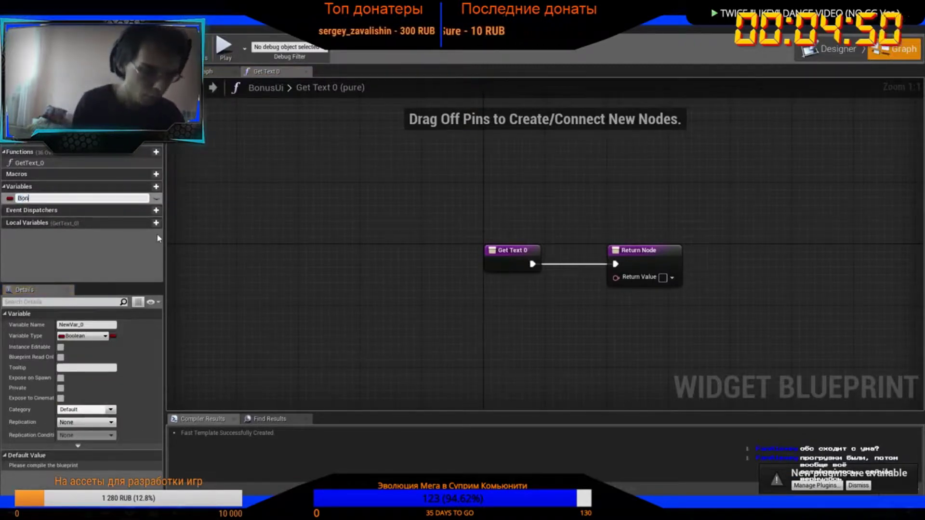
key("Return")
left_click(90, 337)
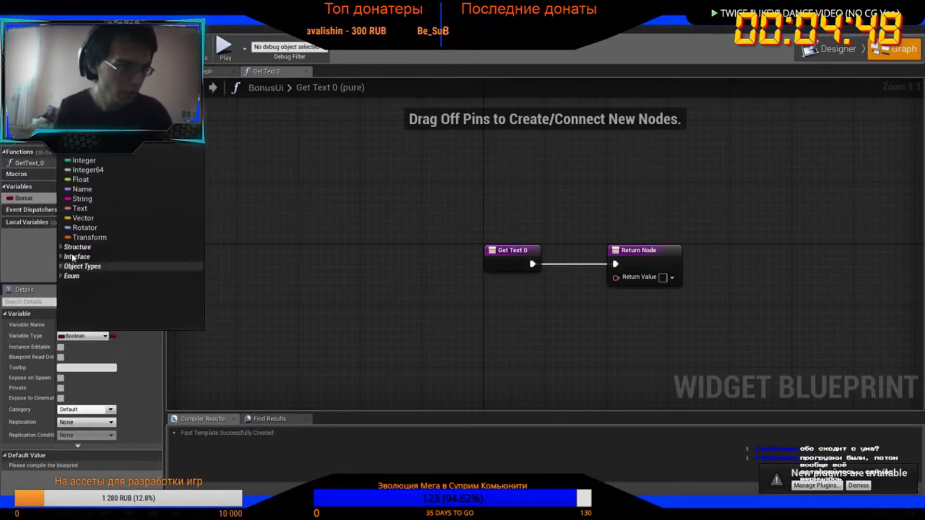
left_click(93, 183)
left_click(61, 347)
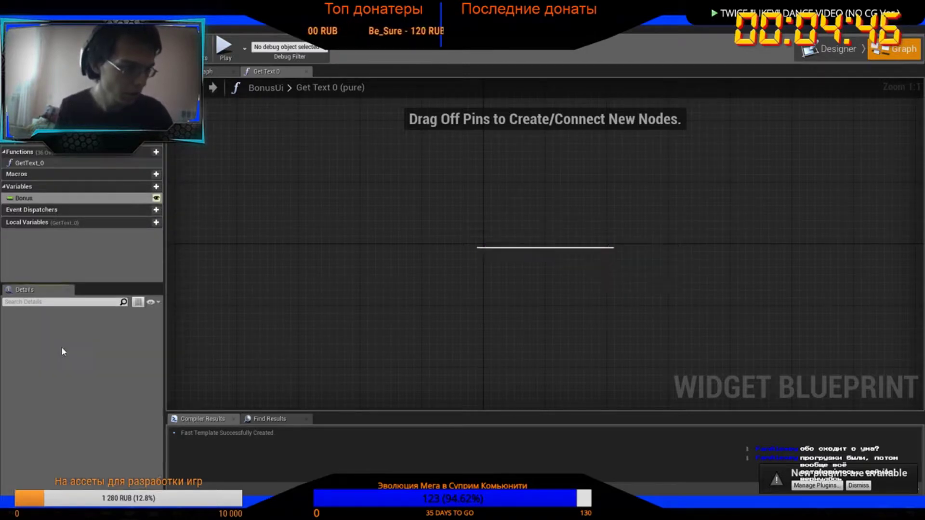
key("F7")
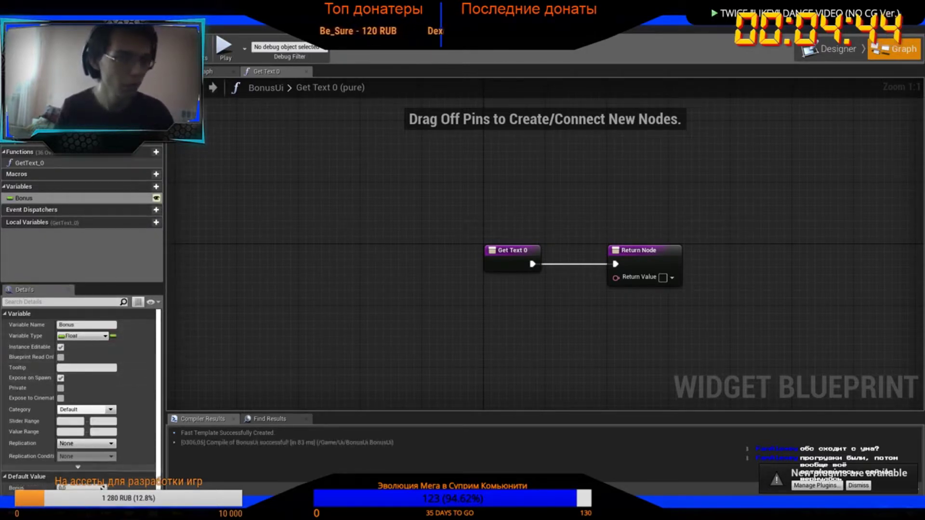
Return Bonus, converted to text, from the GetText_0 binding function
right_click_drag(499, 294, 392, 240)
mouse_move(22, 198)
left_mouse_down()
mouse_move(418, 257)
mouse_move(509, 222)
left_mouse_up()
left_click(446, 269)
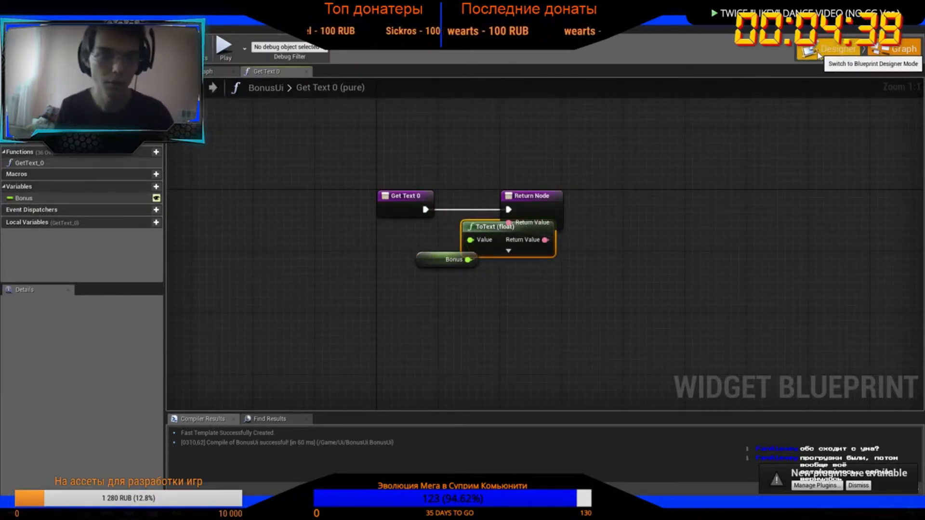
left_click(217, 72)
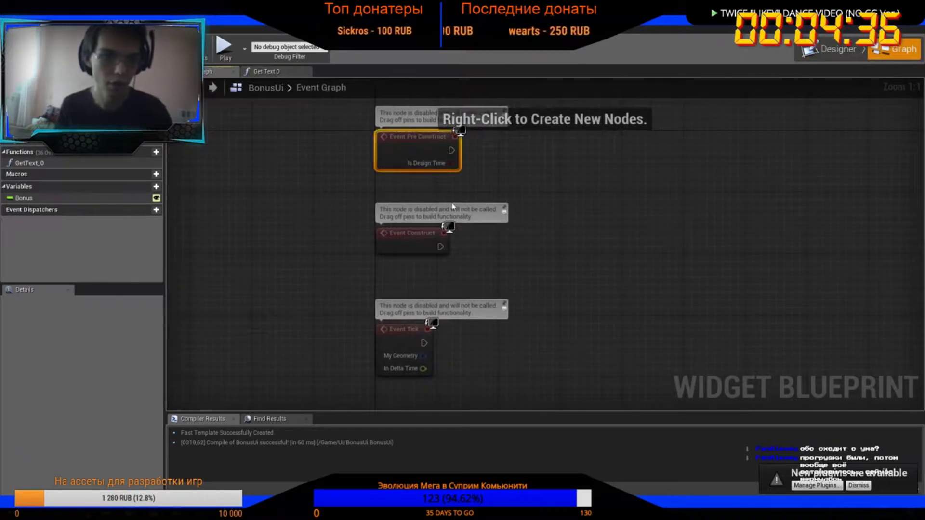
Delete the Event Pre Construct and Event Tick nodes
key("Delete")
left_click_drag(304, 275, 442, 347)
key("Delete")
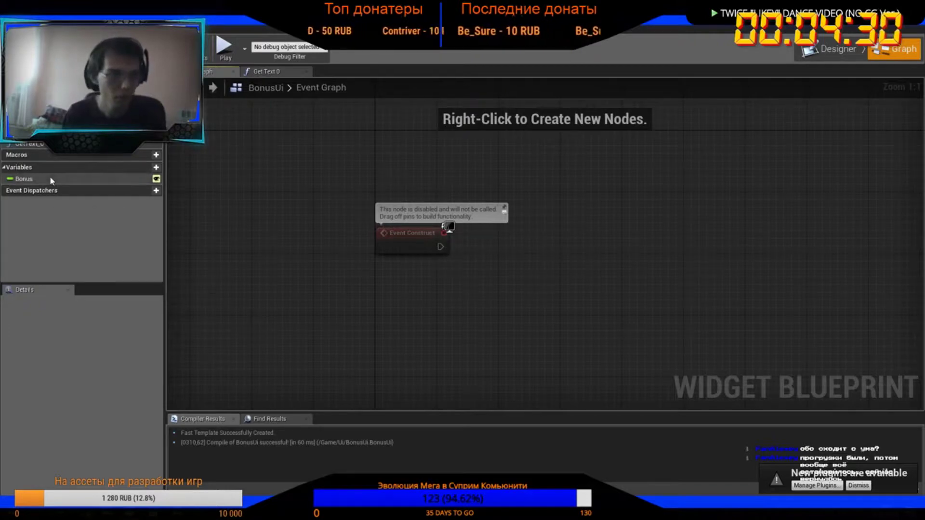
Centre the text block's anchor and alignment and set Position X to 0
left_click(838, 49)
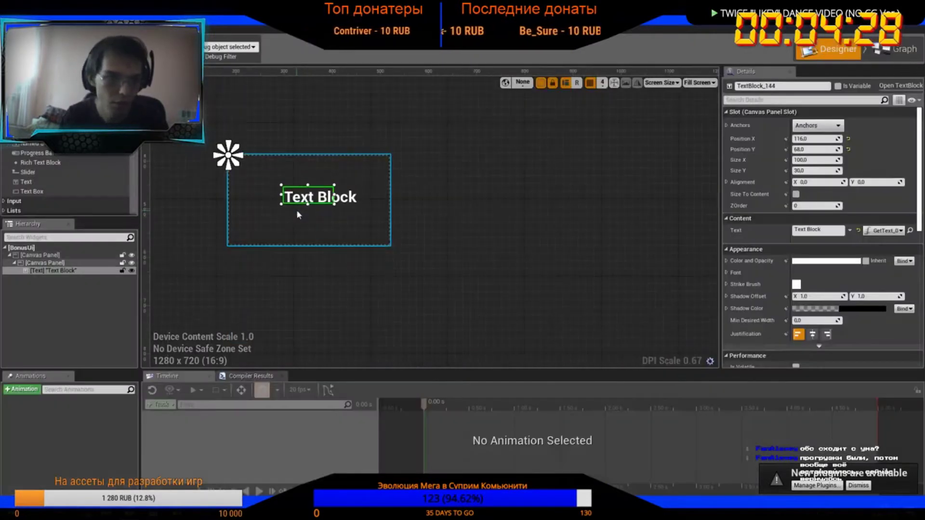
left_click(818, 125)
left_click(837, 196)
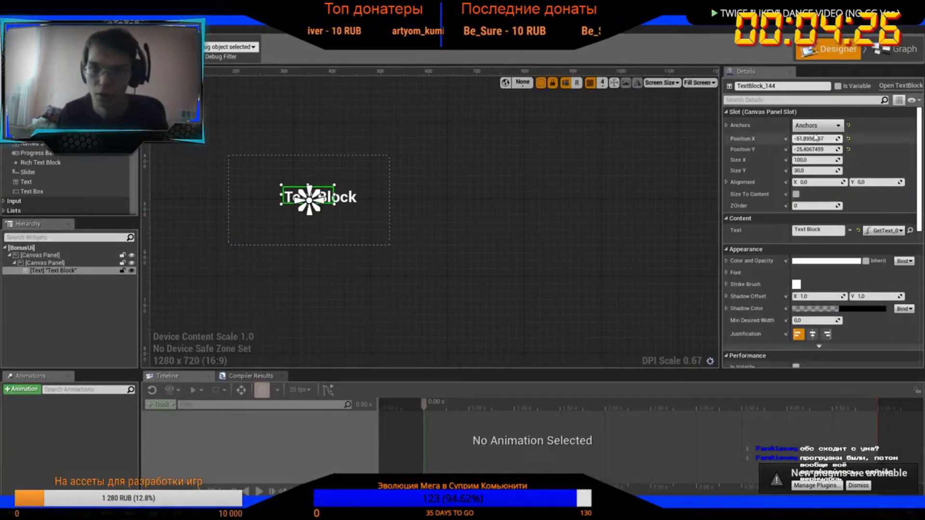
left_click(817, 125)
left_click(837, 197, "shift")
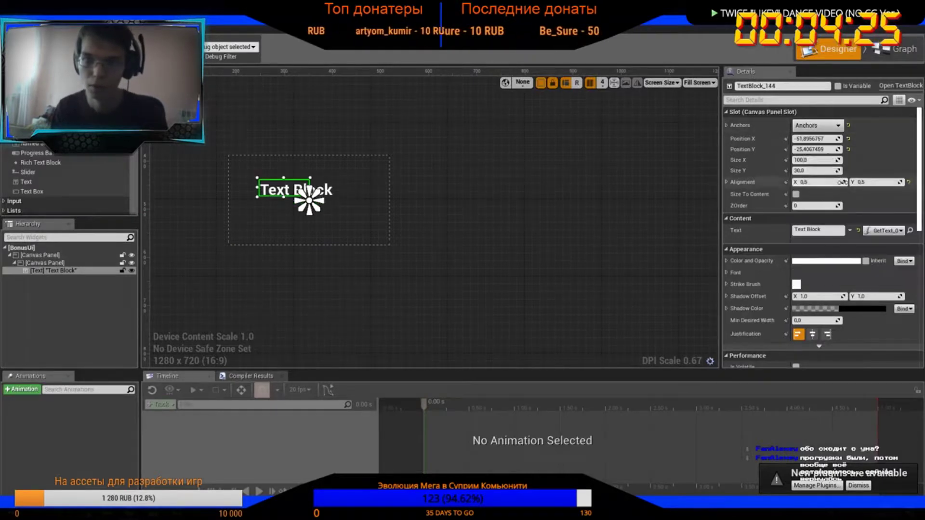
left_click(815, 139)
type("0")
key("Return")
Mark the text block as Is Variable
left_click(895, 49)
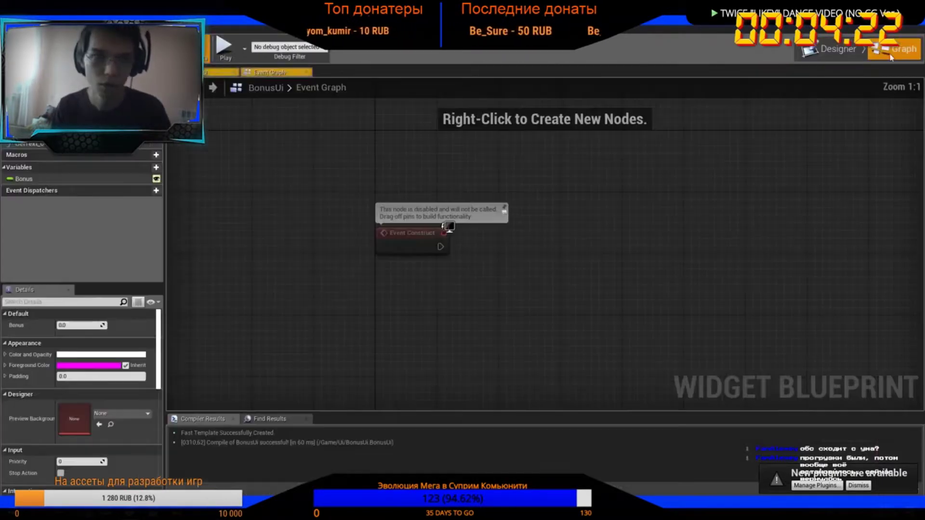
left_click(829, 48)
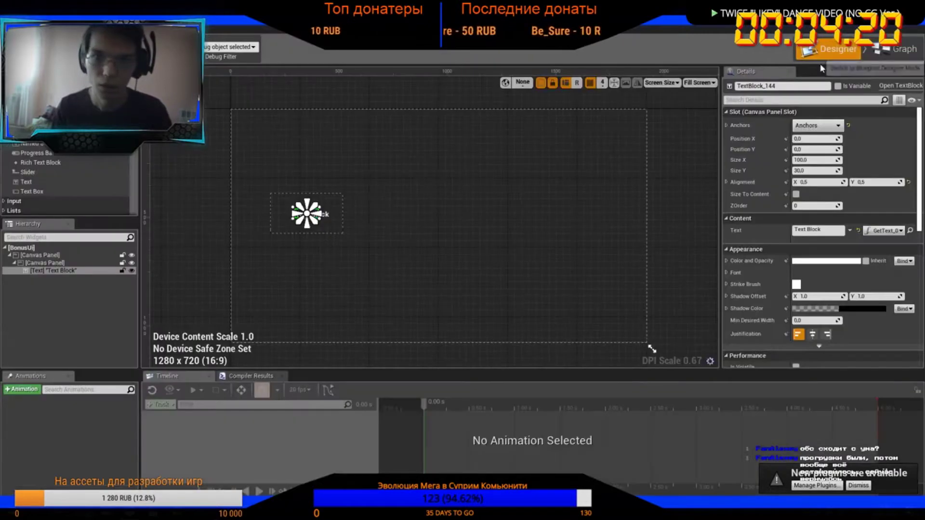
left_click(839, 86)
left_click(895, 49)
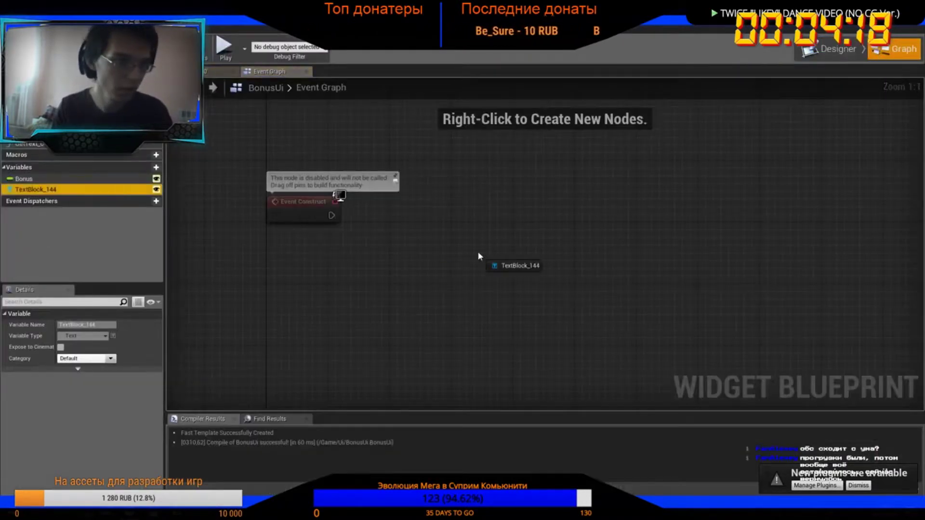
Run Set Render Translation on TextBlock_144 from Event Construct
mouse_move(4, 189)
left_mouse_down()
mouse_move(354, 237)
mouse_move(342, 258)
mouse_move(406, 219)
left_mouse_up()
left_click(381, 243)
type("set")
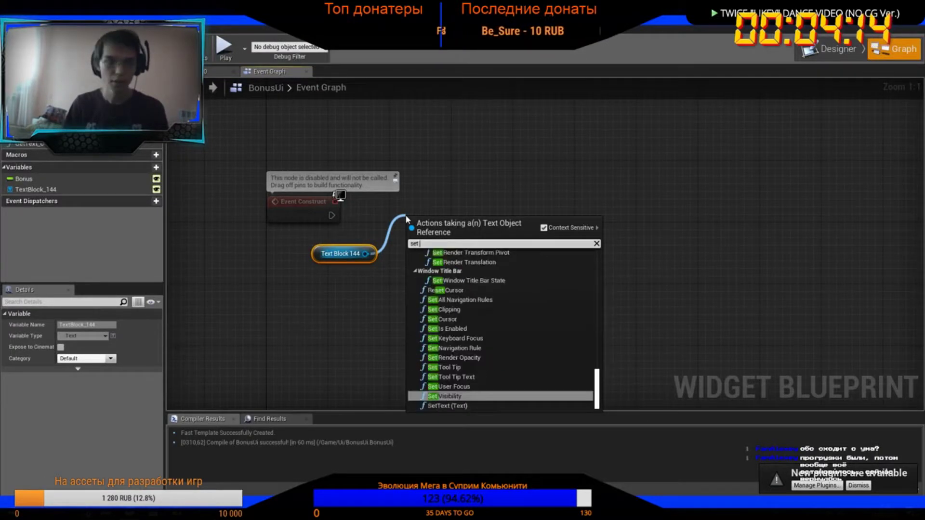
type(" render tra")
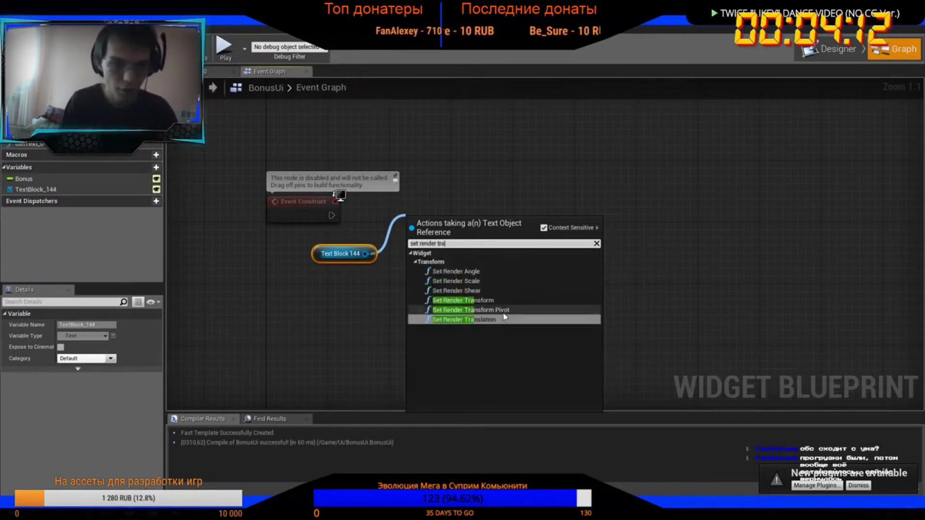
key("Up")
key("Return")
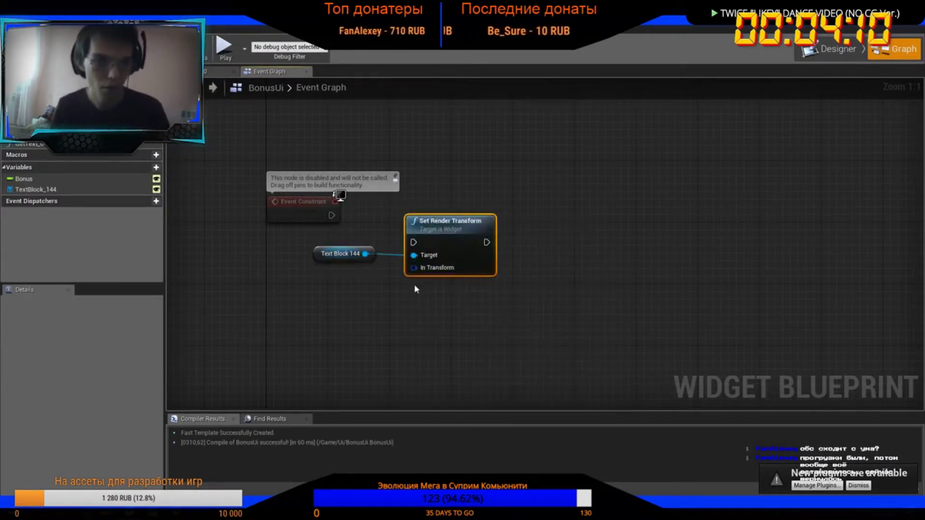
left_click_drag(395, 298, 395, 299)
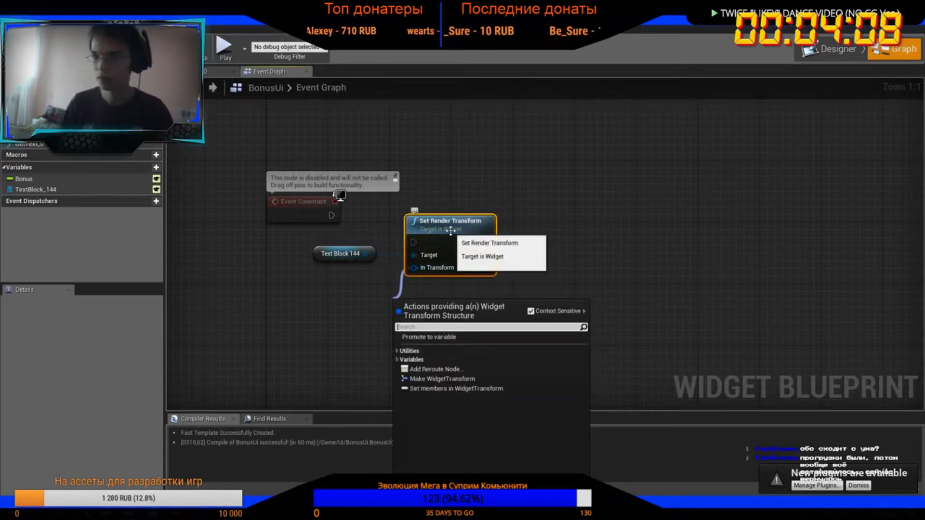
key("Escape")
key("Delete")
left_click_drag(365, 253, 468, 246)
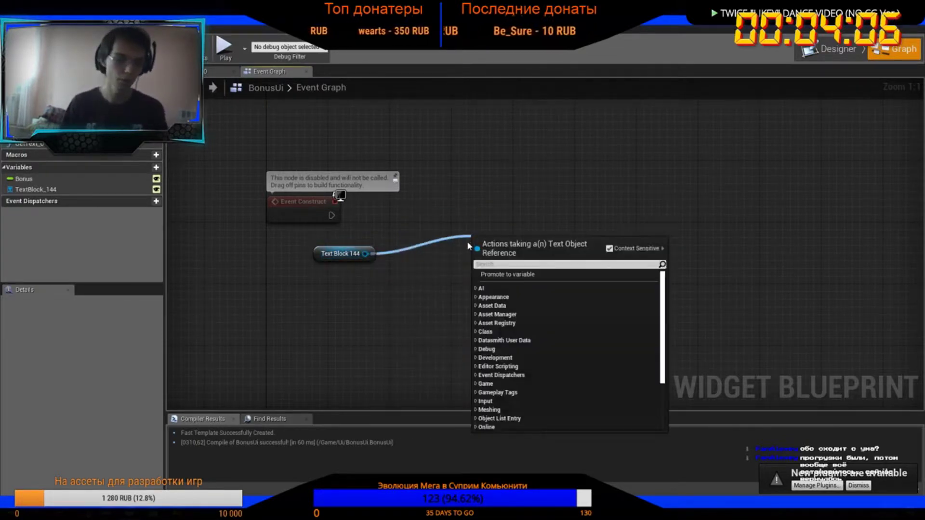
type("tran")
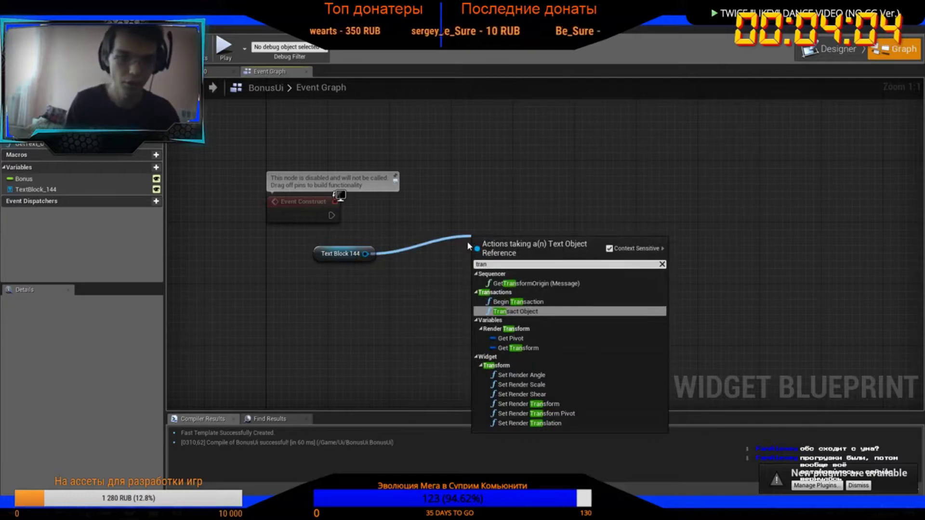
type("sla")
key("Return")
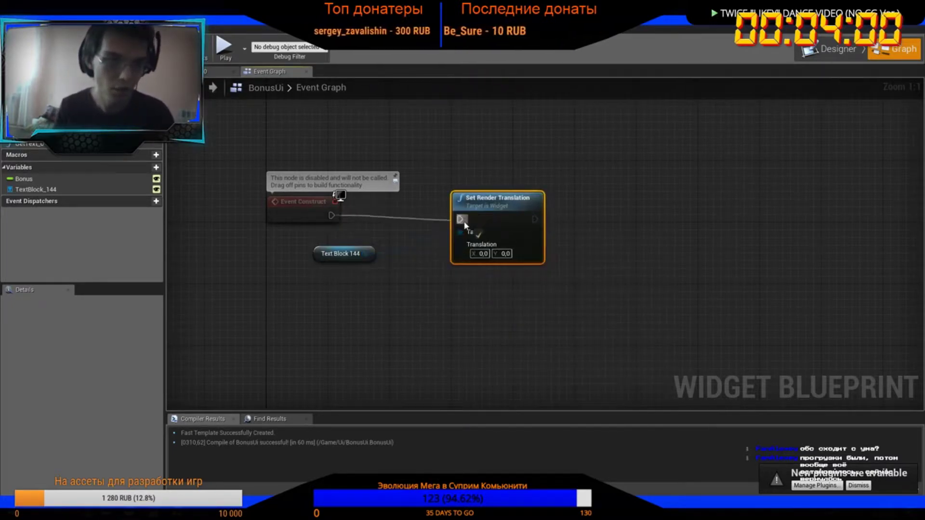
mouse_move(331, 215)
left_mouse_down()
mouse_move(459, 220)
mouse_move(461, 254)
mouse_move(443, 280)
left_mouse_up()
Feed the translation from a Make Vector 2D whose X comes from Random Float in Range
type("bre")
key("BackSpace")
key("BackSpace")
key("BackSpace")
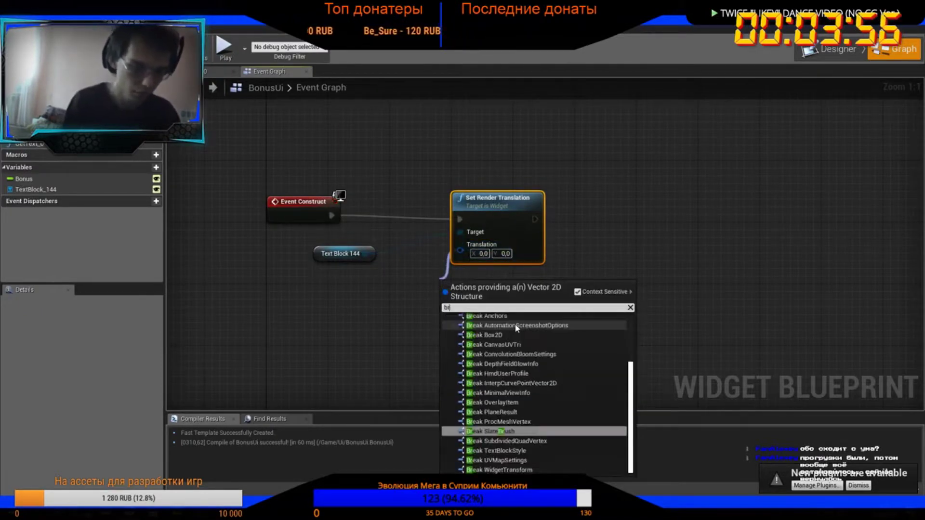
type("make")
key("Return")
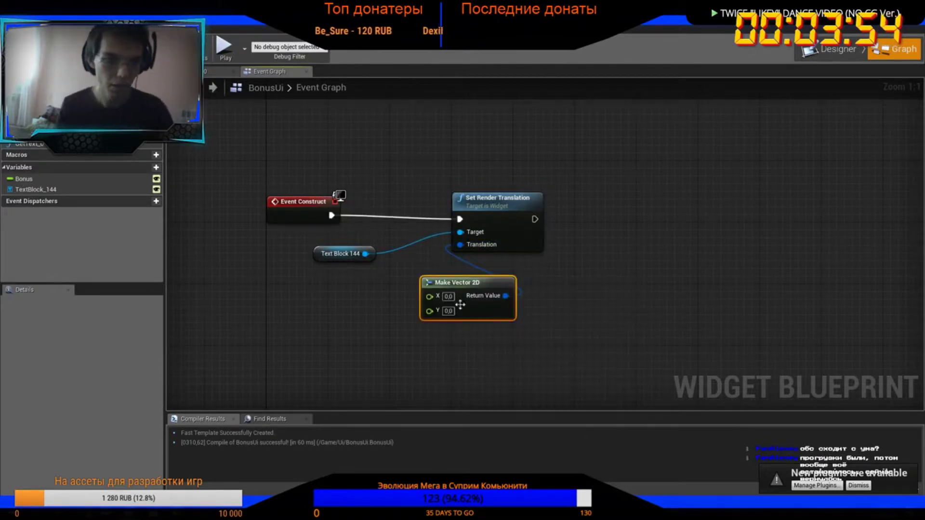
left_click_drag(430, 296, 381, 308)
type("re")
key("BackSpace")
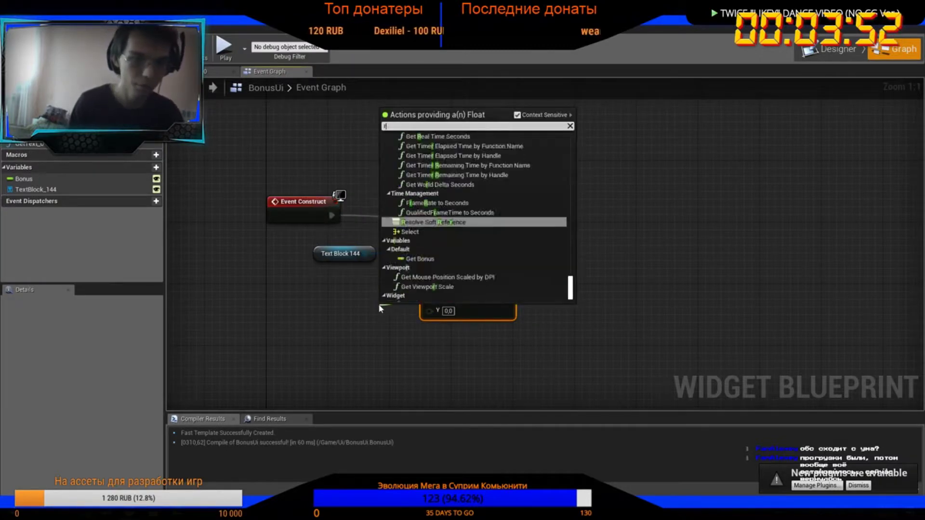
type("and")
key("Down")
key("Down")
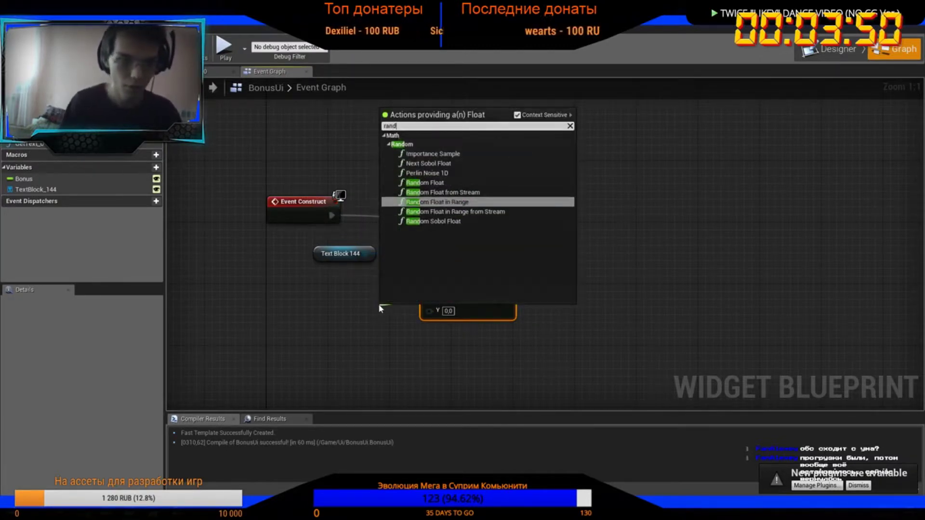
key("Return")
left_click_drag(406, 308, 314, 293)
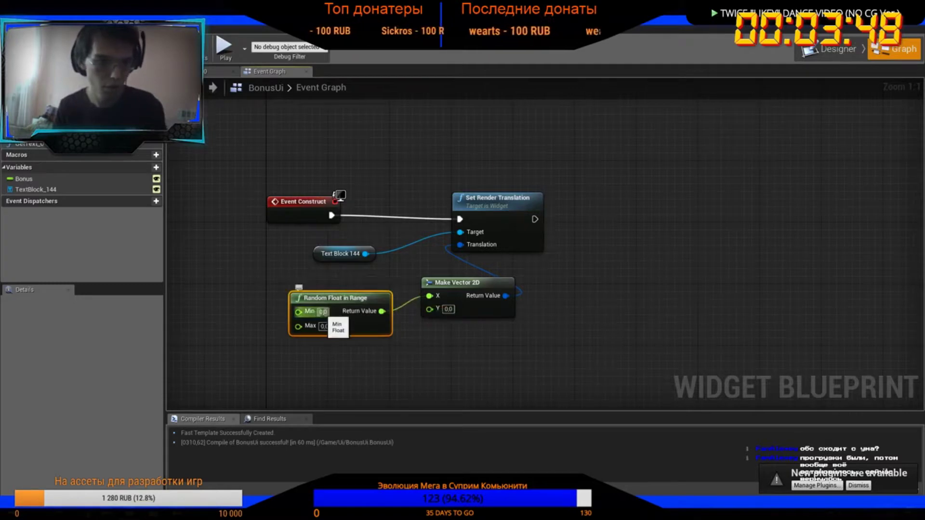
Set the random range to -100 to 100, feed it into Y too, and save
key("Tab")
type("100")
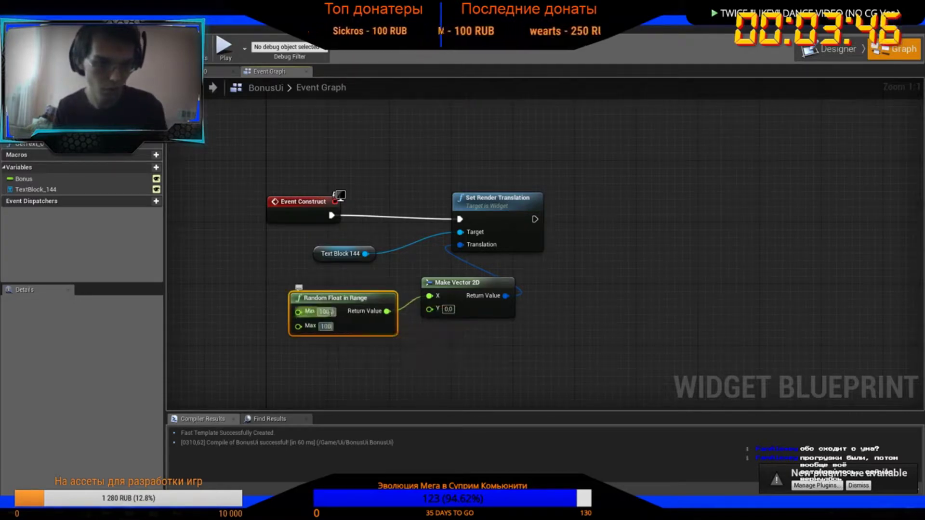
key("Tab")
left_click(383, 320)
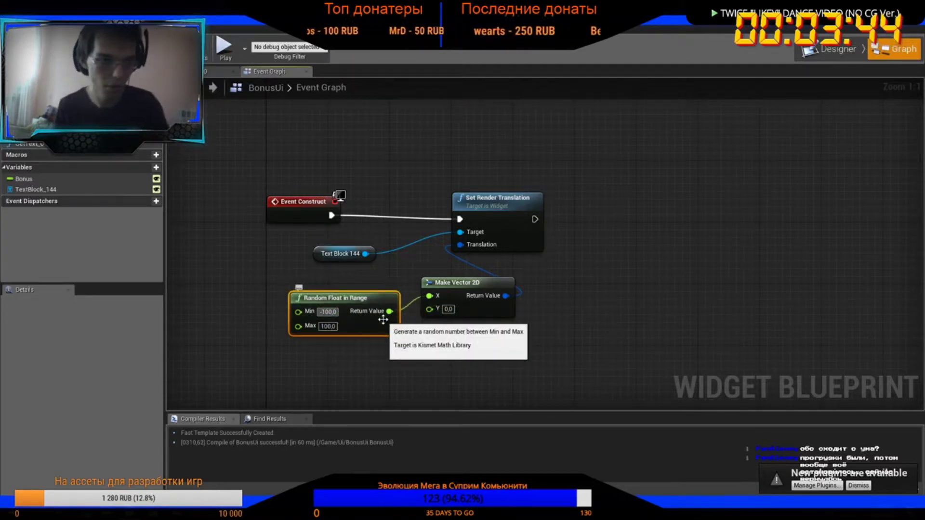
left_click_drag(389, 312, 429, 309)
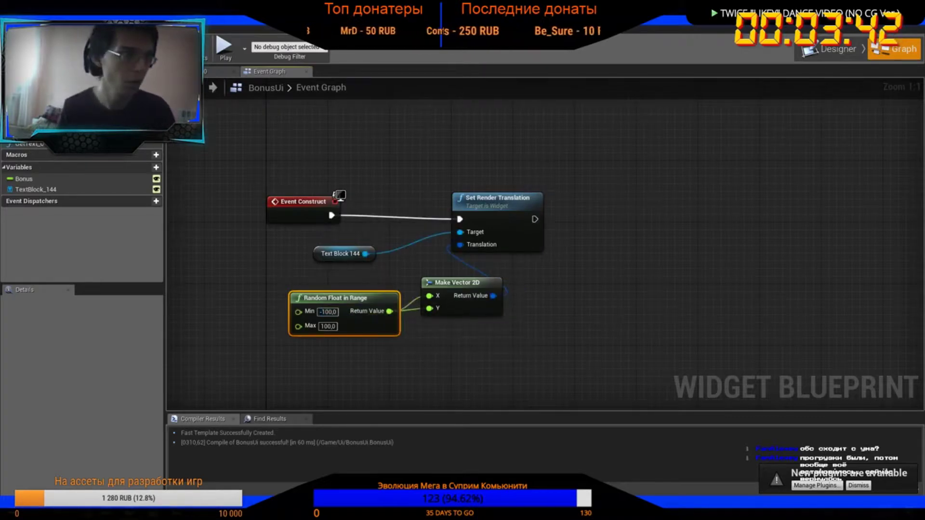
key("ctrl+s")
After the translation, add a 1-second Delay followed by Remove from Parent on self
left_click_drag(535, 220, 592, 219)
type("delay")
key("Return")
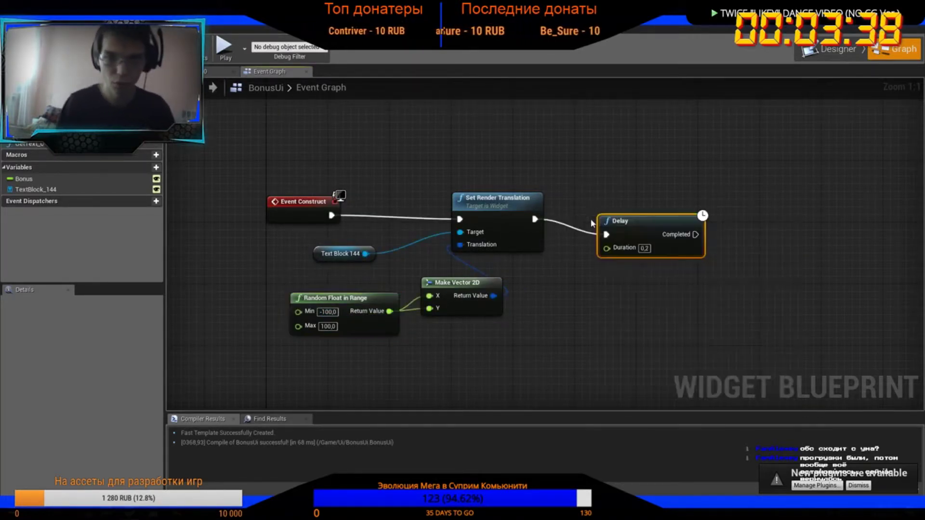
left_click(644, 248)
type("1")
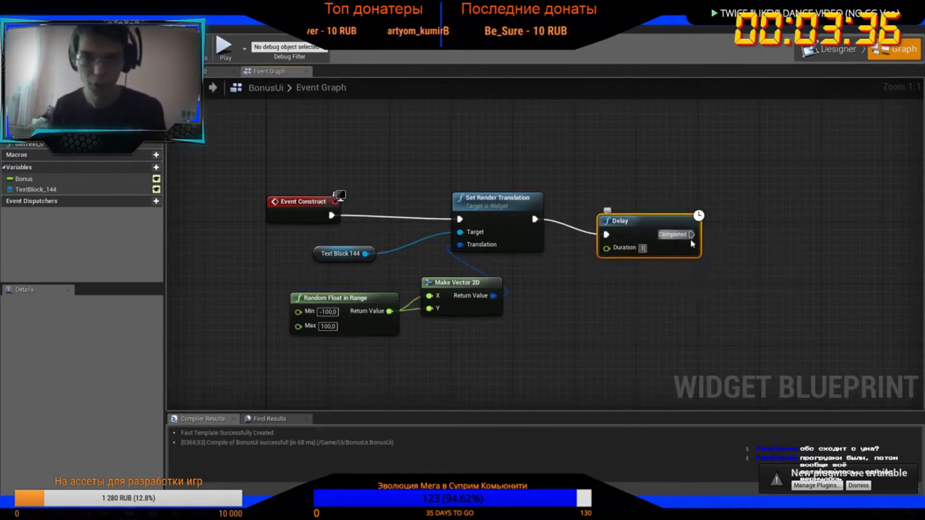
mouse_move(692, 236)
left_mouse_down()
mouse_move(662, 232)
mouse_move(693, 230)
left_mouse_up()
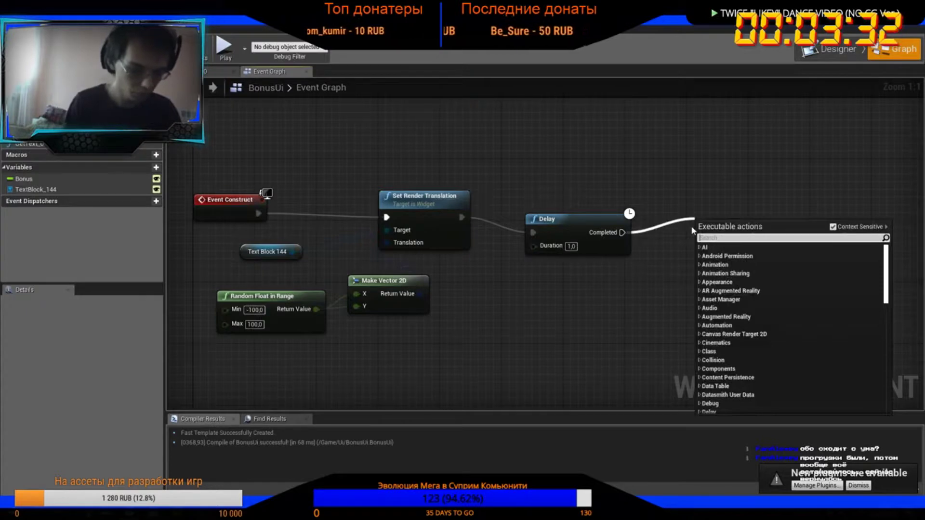
type("remove")
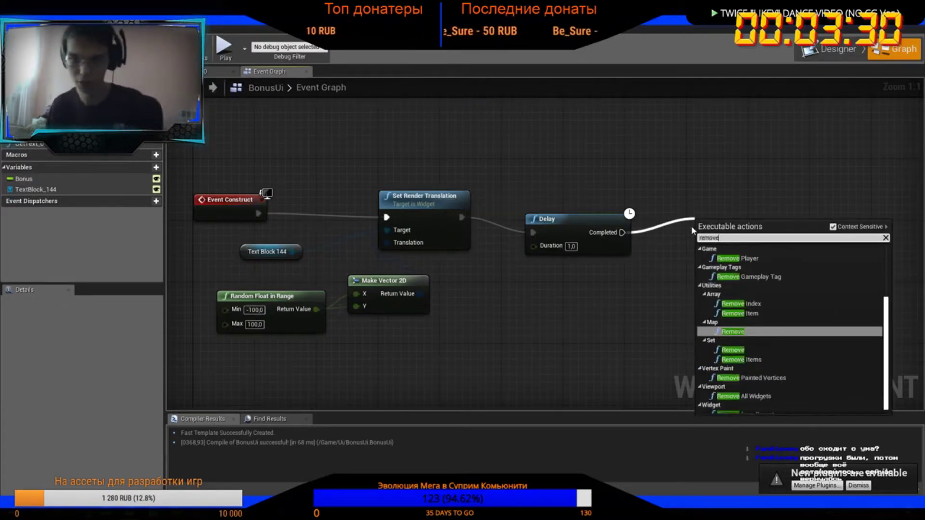
scroll(761, 409, "down", 1)
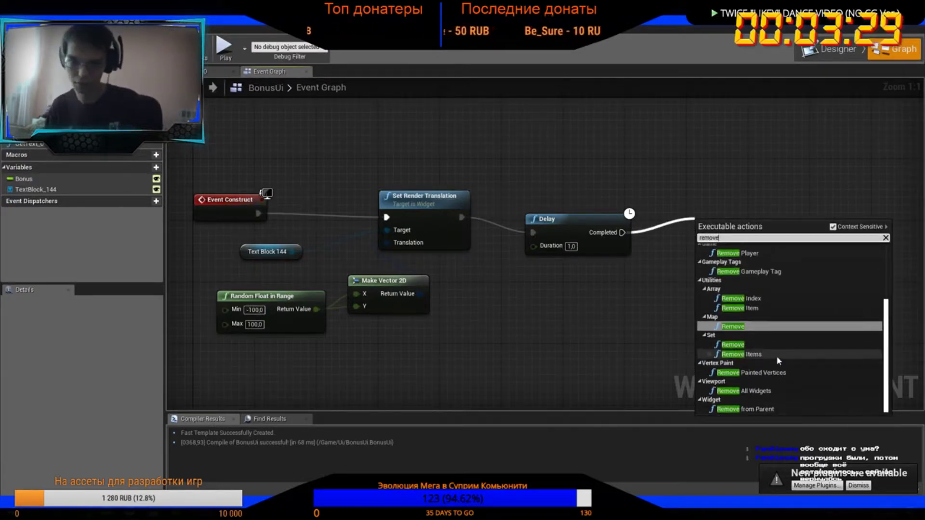
left_click(760, 409)
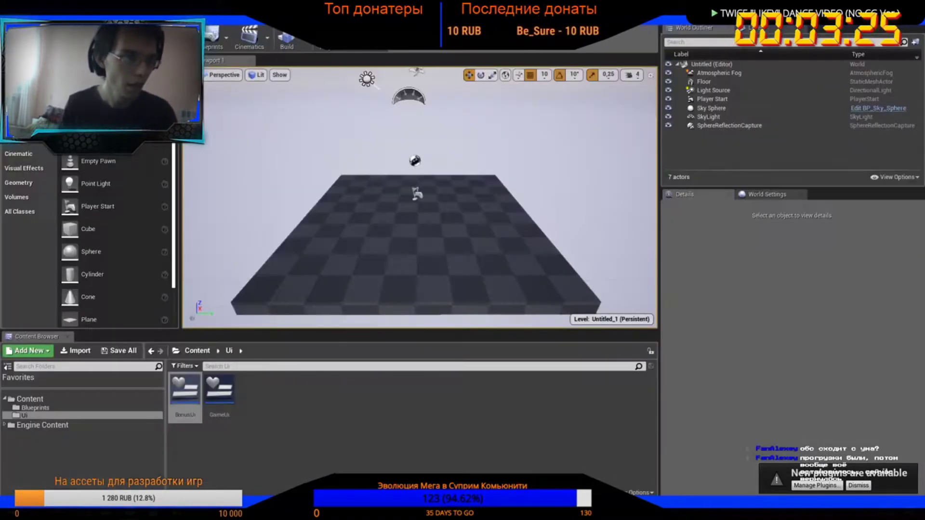
Open GameUi, place and enlarge Button_105, and add its On Clicked event
double_click(219, 391)
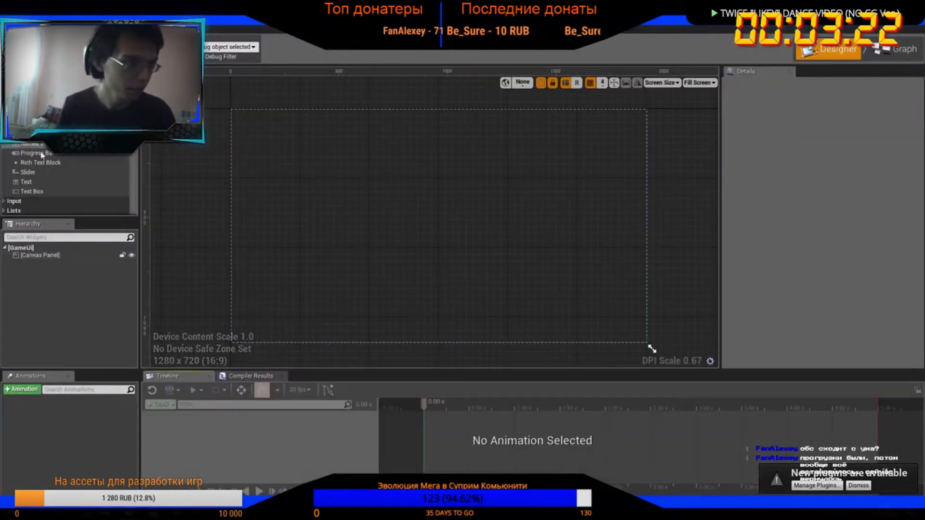
mouse_move(32, 105)
left_mouse_down()
mouse_move(398, 186)
mouse_move(474, 241)
left_mouse_up()
left_click_drag(428, 200, 436, 222)
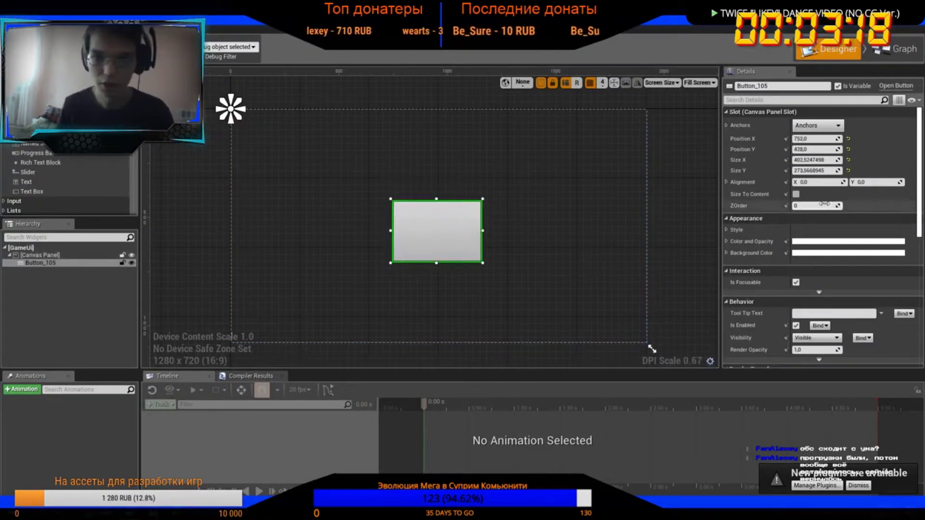
scroll(821, 223, "down", 5)
scroll(821, 223, "down", 5)
left_click(816, 311)
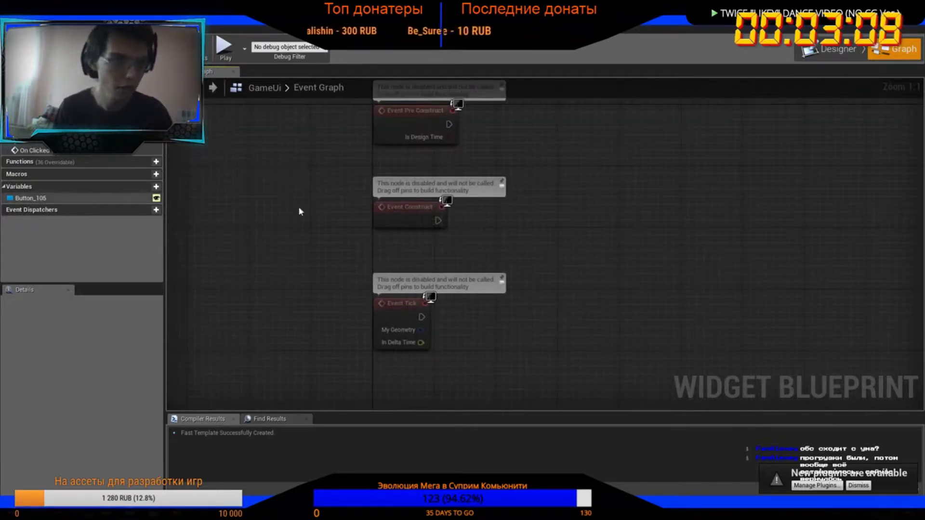
Cast Get Game Instance to ClickerGameInst and store the result in a GameInst variable
right_click(475, 253)
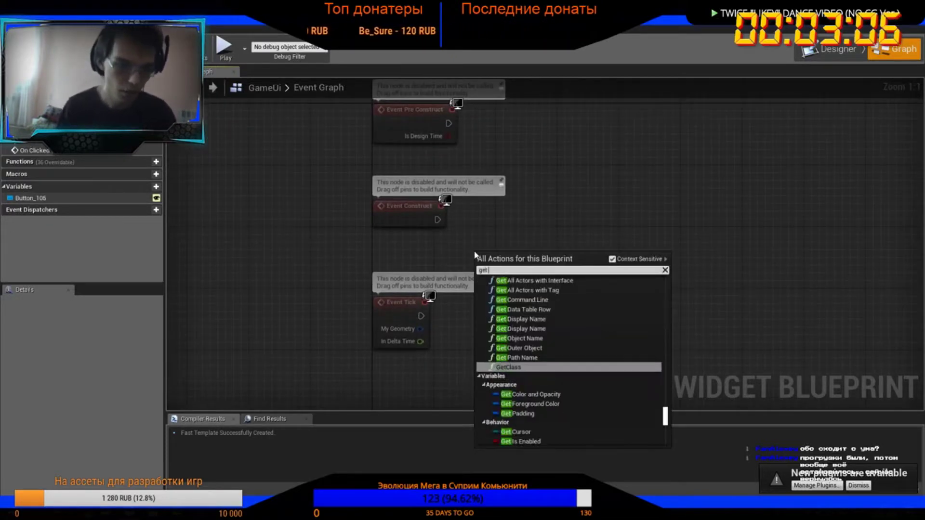
type("get game insta")
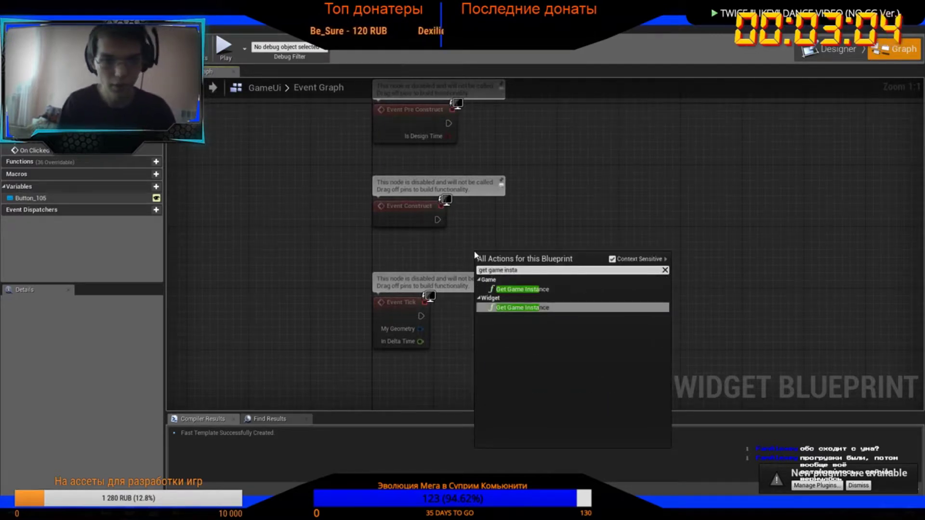
key("Return")
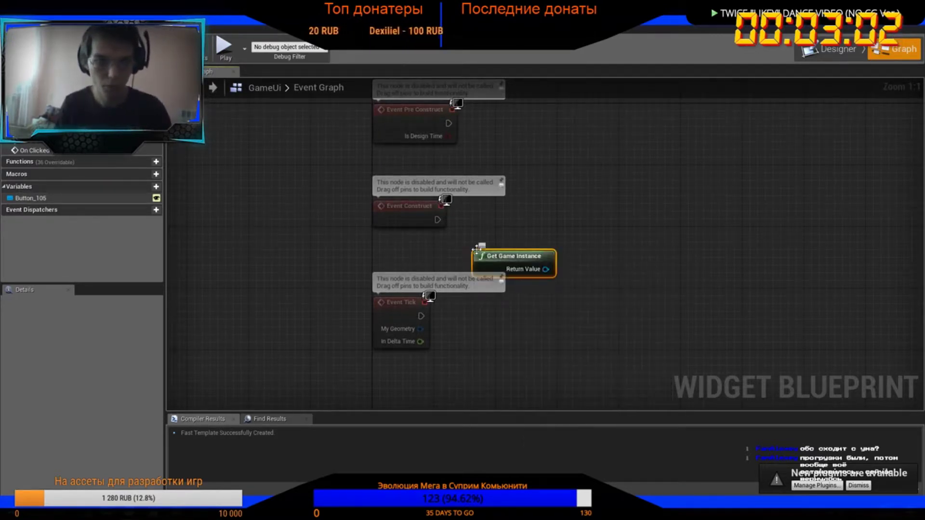
left_click_drag(545, 269, 554, 197)
type("cast")
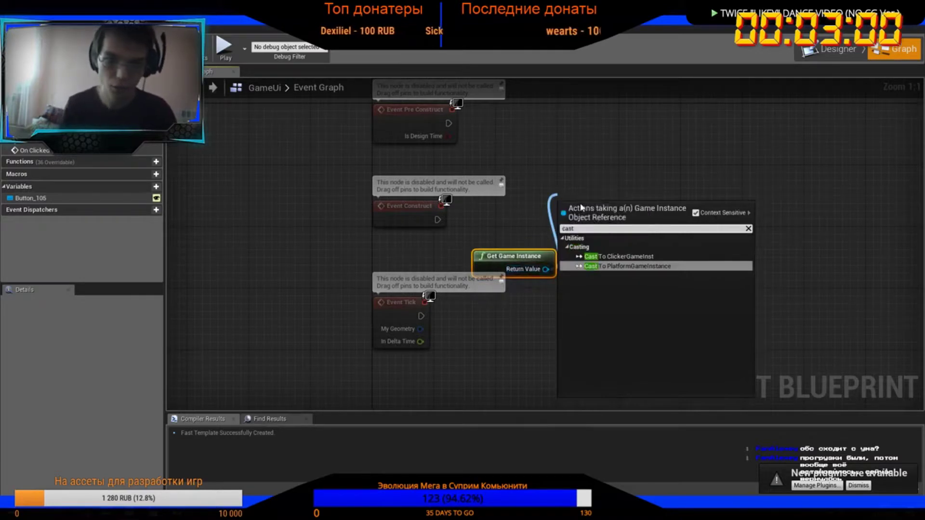
left_click(651, 257)
right_click(662, 249)
left_click(701, 268)
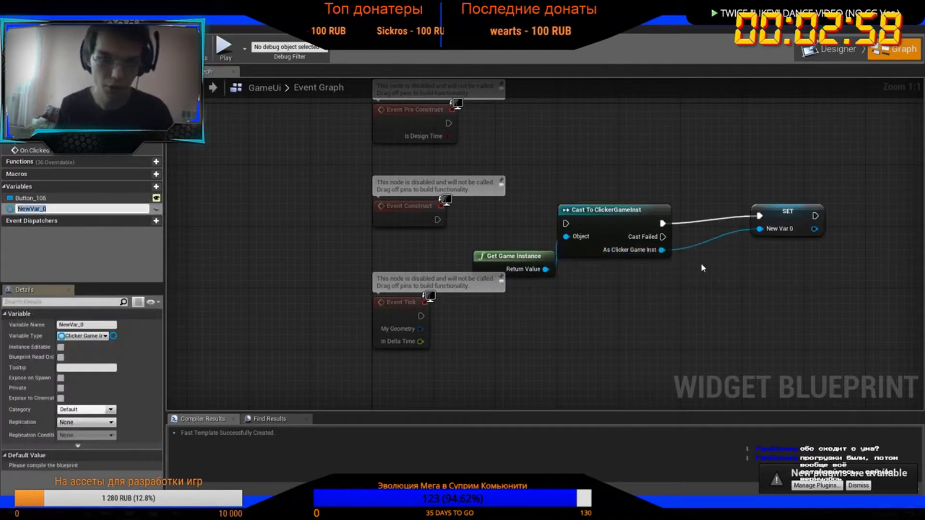
type("GameInst")
key("Return")
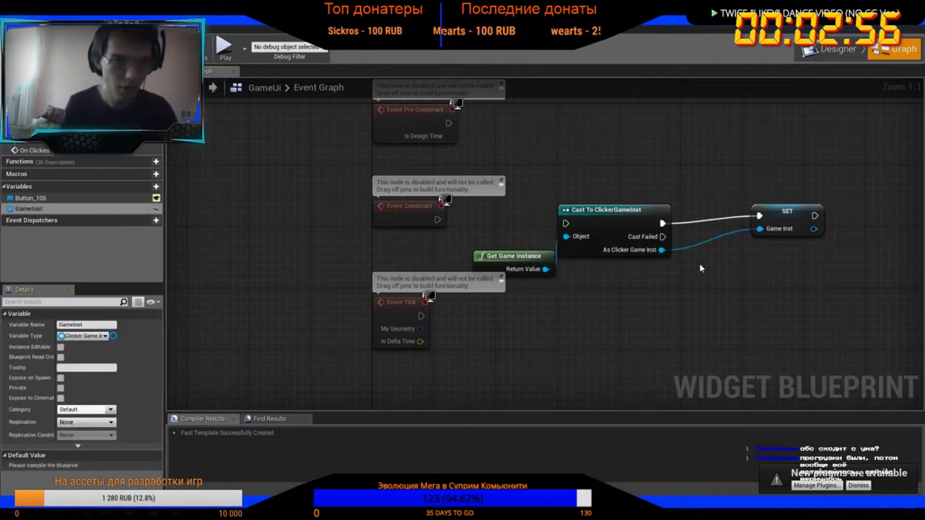
Make On Clicked (Button_105) call Add Moneu on GameInst, then compile GameUi
double_click(29, 150)
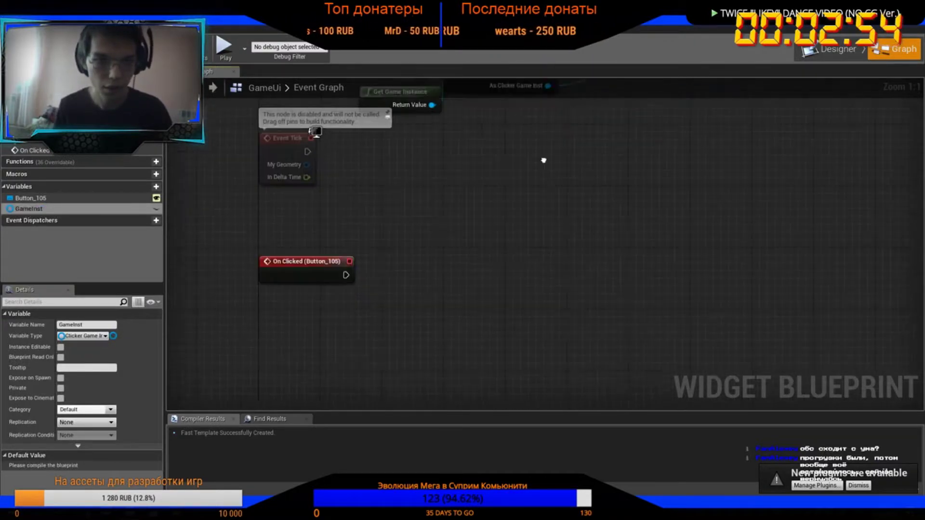
mouse_move(29, 209)
left_mouse_down("ctrl")
mouse_move(310, 277)
mouse_move(367, 242)
left_mouse_up("ctrl")
type("add")
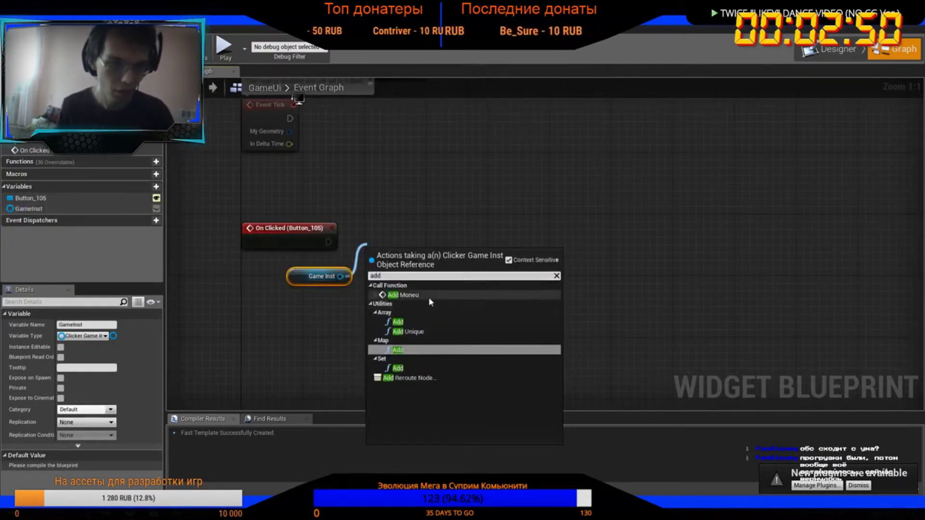
key("Return")
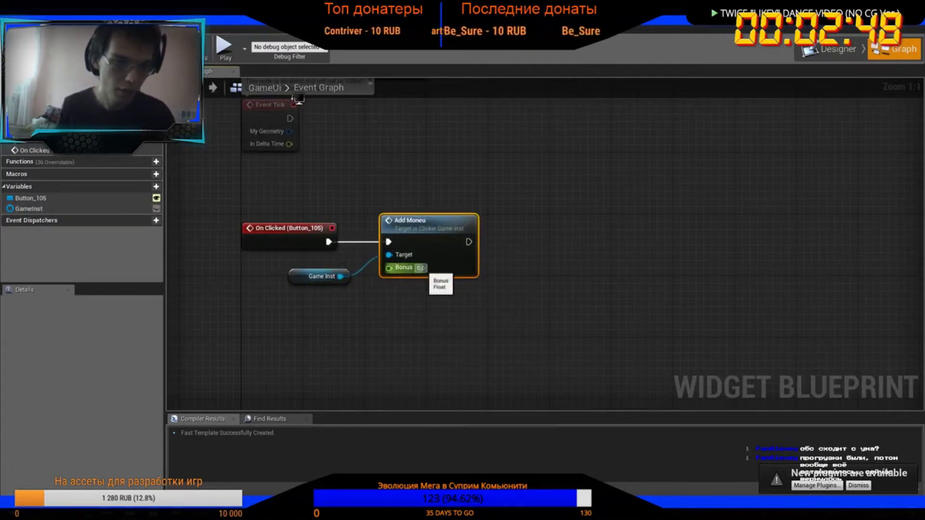
right_click_drag(316, 271, 216, 150)
key("F7")
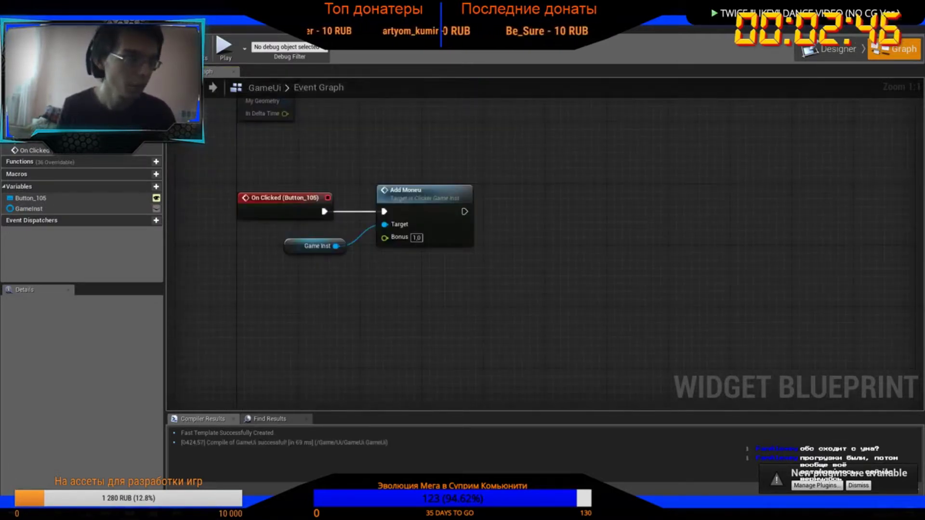
right_click_drag(294, 78, 367, 128)
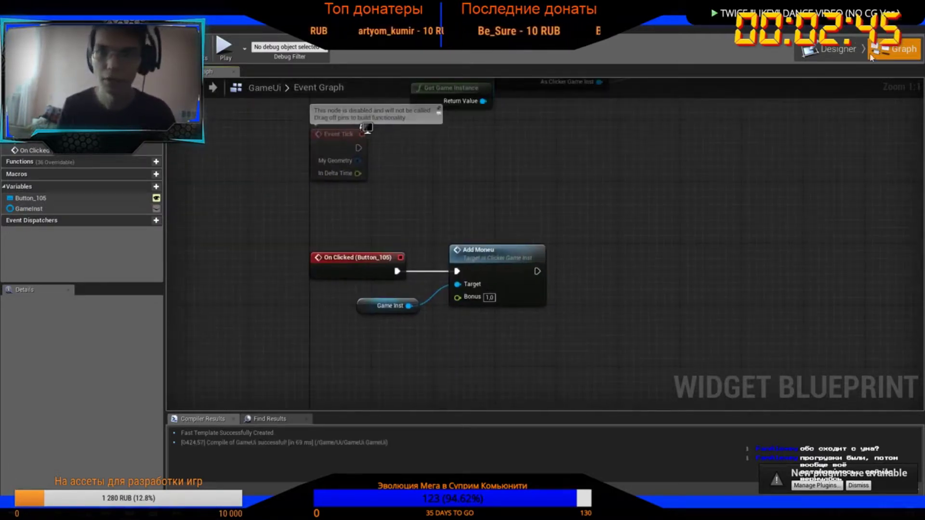
In the Designer, add Button_242 with a Text Block inside and view its text binding options
left_click(828, 55)
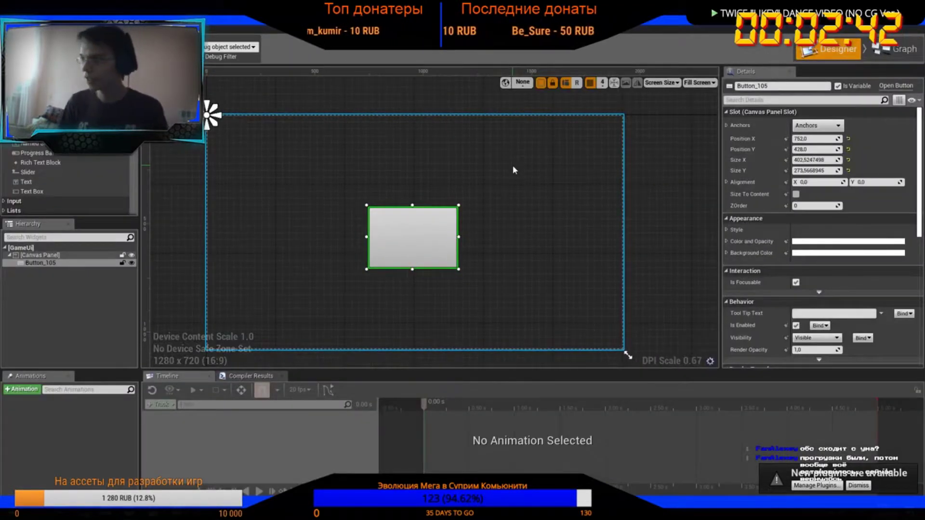
mouse_move(34, 114)
left_mouse_down()
mouse_move(510, 177)
mouse_move(510, 154)
left_mouse_up()
scroll(539, 158, "up", 4)
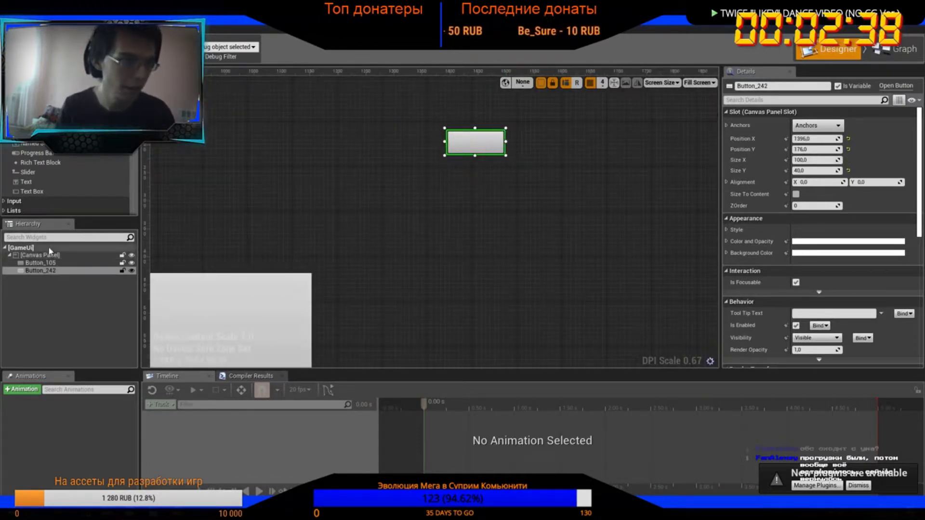
left_click_drag(46, 182, 53, 271)
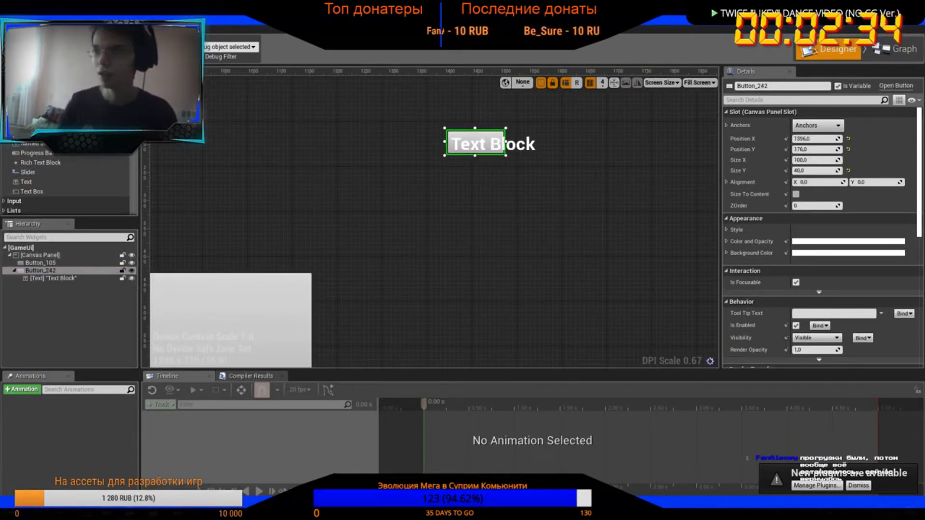
left_click(477, 145)
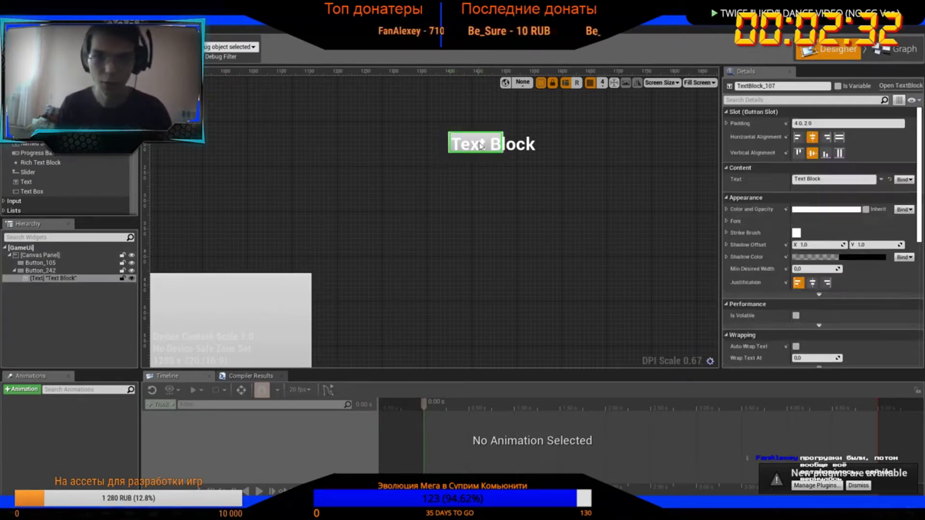
left_click(904, 179)
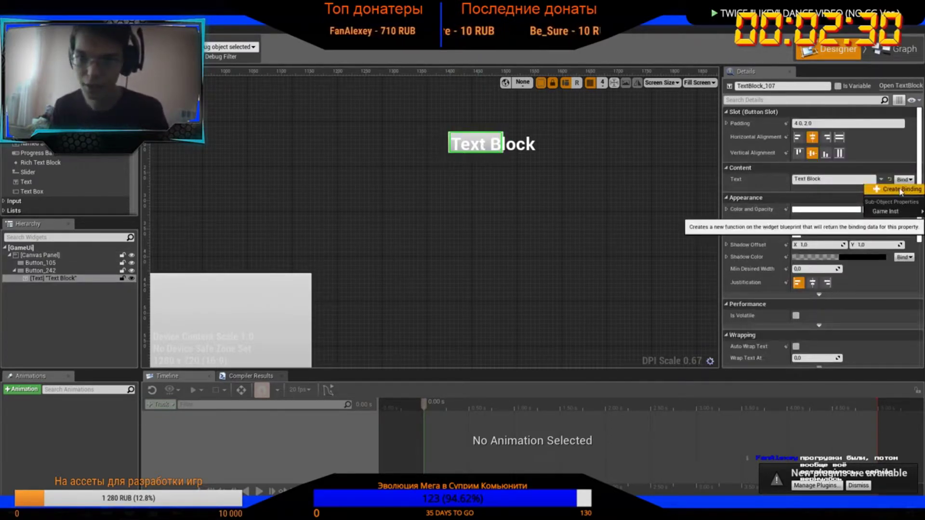
key("Escape")
Create a text binding that gets Building 1 from the game instance and breaks it into ClickerStructs fields
left_click(434, 259)
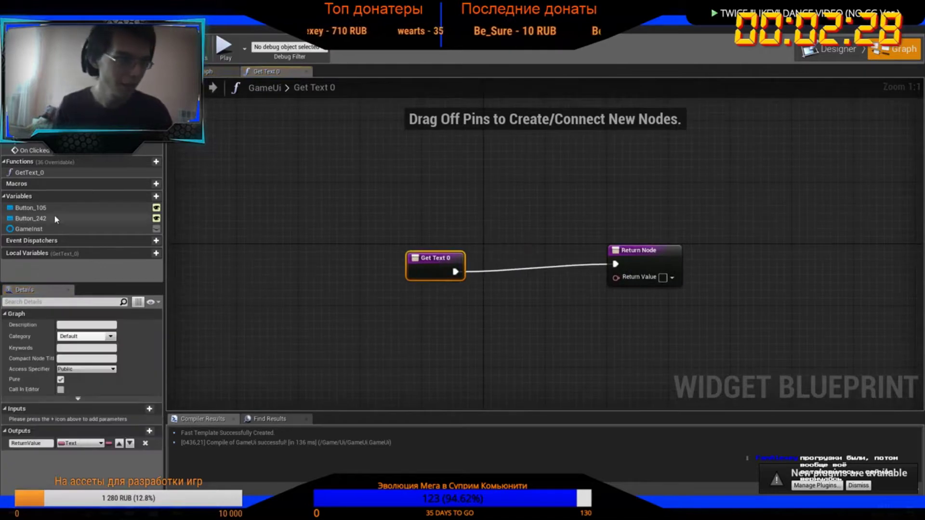
mouse_move(68, 229)
left_mouse_down()
mouse_move(351, 343)
mouse_move(471, 332)
left_mouse_up()
left_click(366, 345)
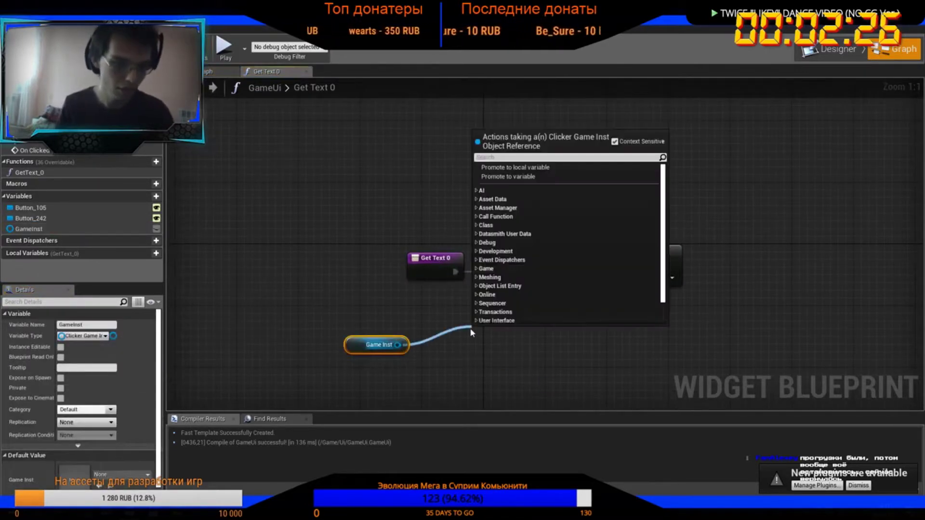
type("get")
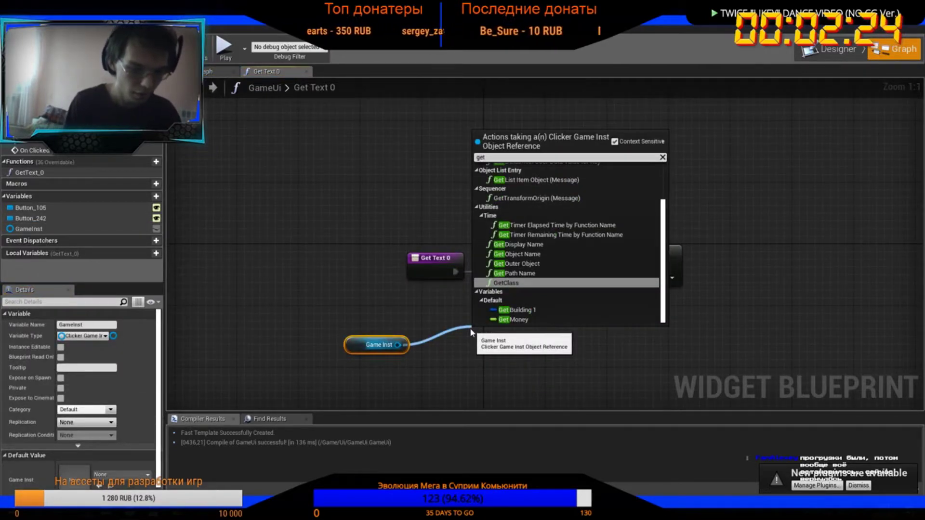
type(" bui")
key("Return")
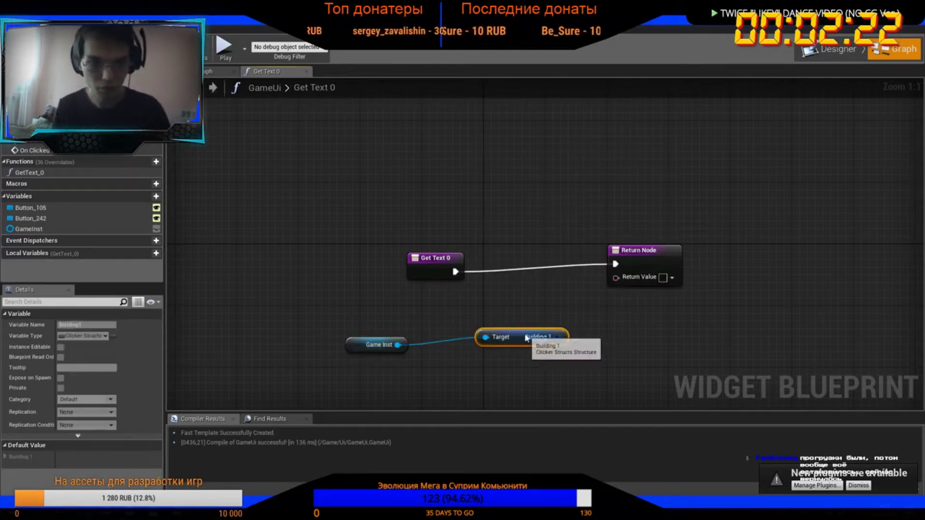
mouse_move(506, 338)
left_mouse_down()
mouse_move(444, 344)
mouse_move(533, 356)
left_mouse_up()
type("break")
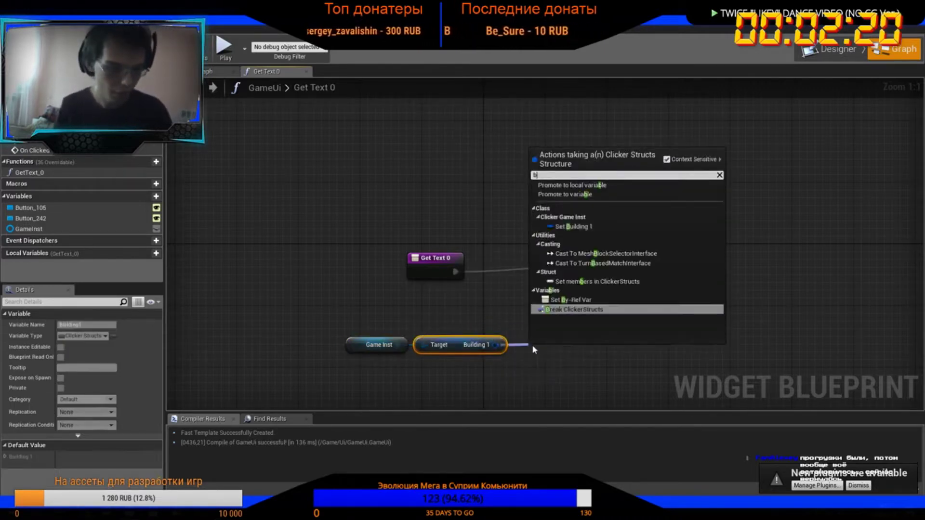
key("Return")
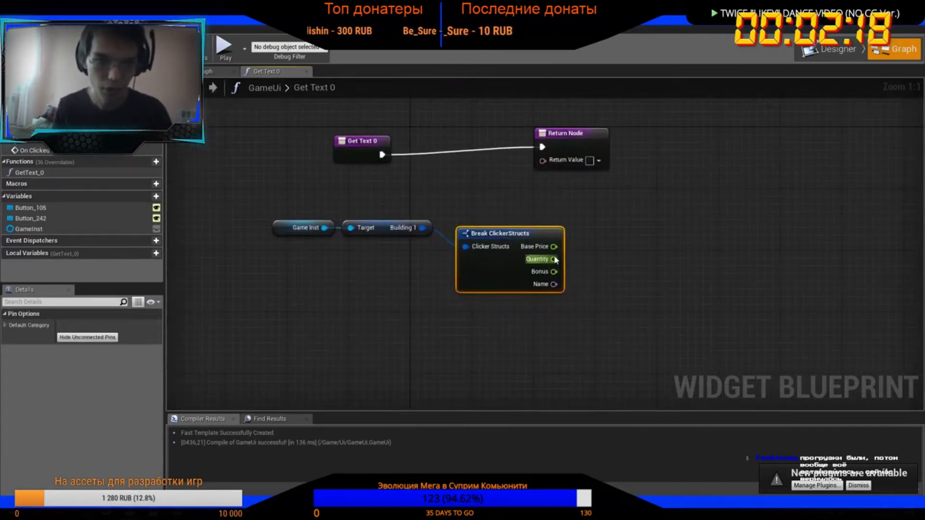
Multiply Building 1's Base Price by a Power node with base 1,15
left_click_drag(554, 247, 628, 238)
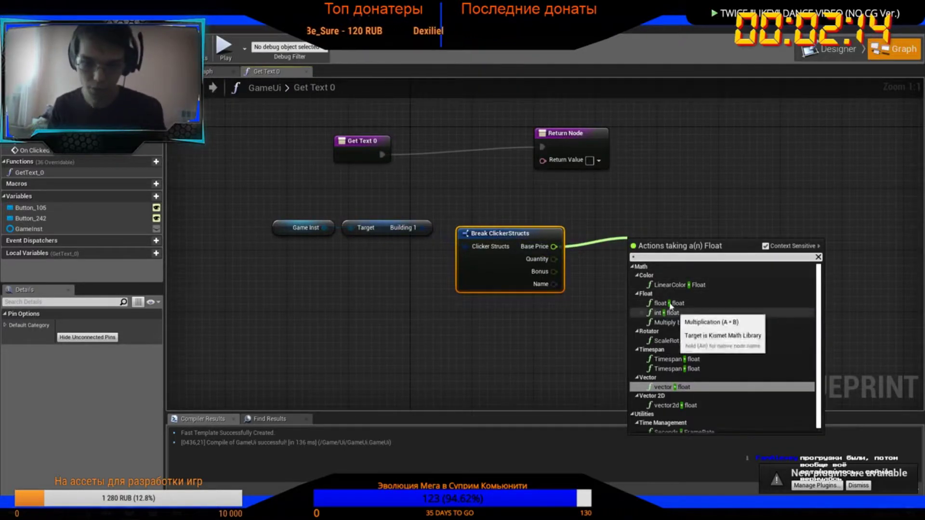
left_click(680, 303)
left_click_drag(640, 259, 616, 295)
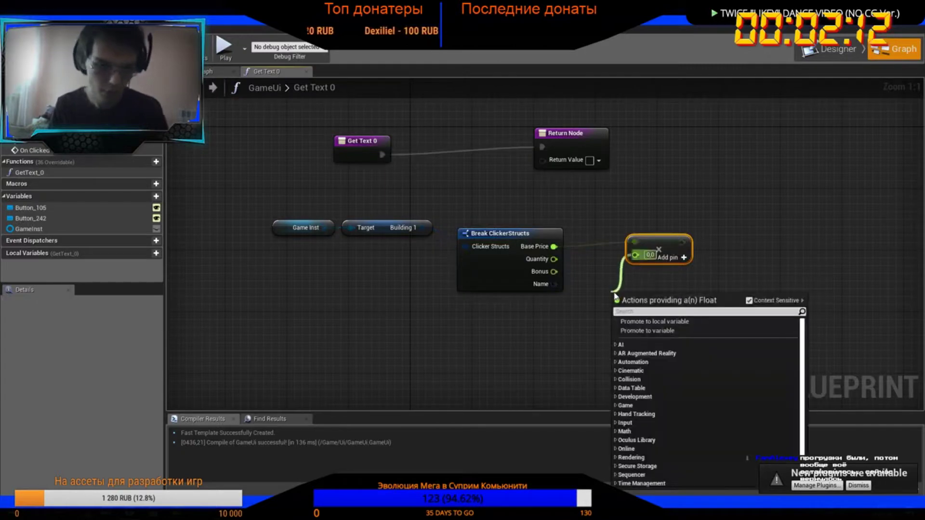
type("power")
key("Return")
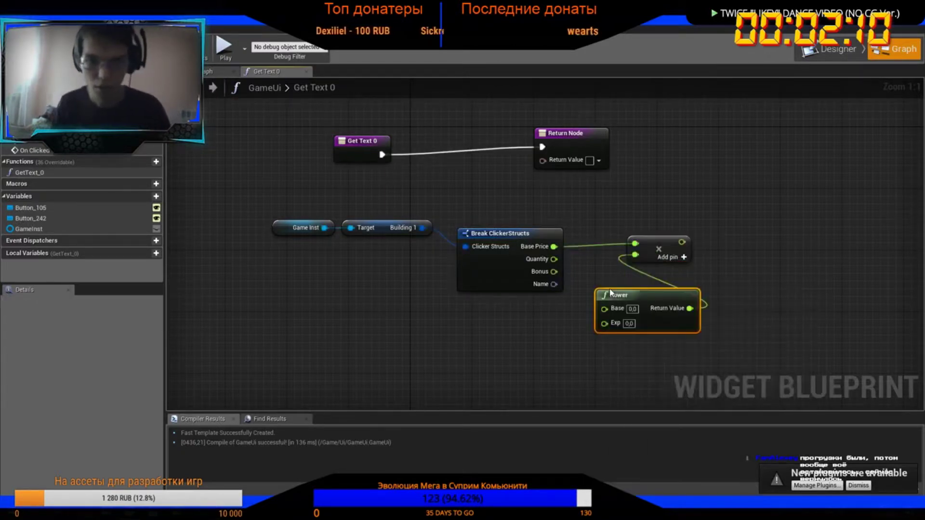
left_click(631, 309)
type("1,1")
key("Return")
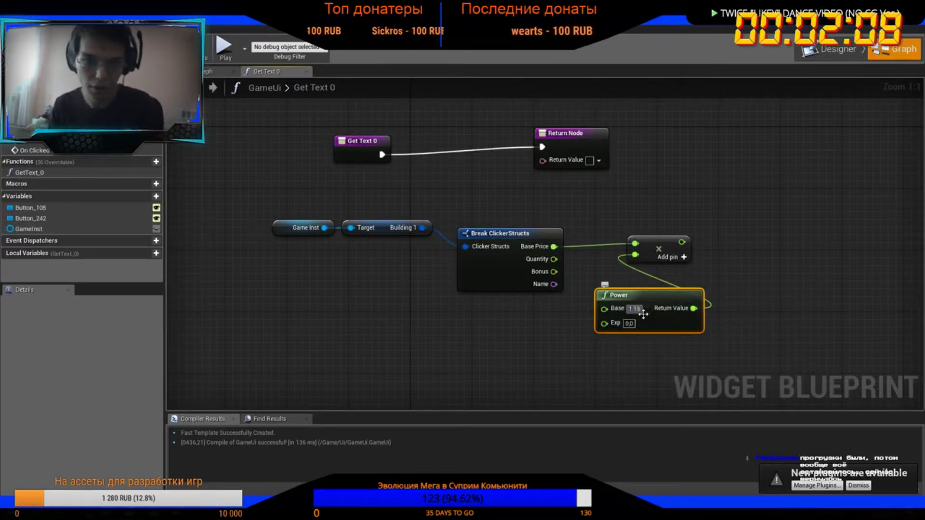
Use Quantity as the Power exponent and return the product as the text value
left_click_drag(561, 272, 608, 323)
key("Escape")
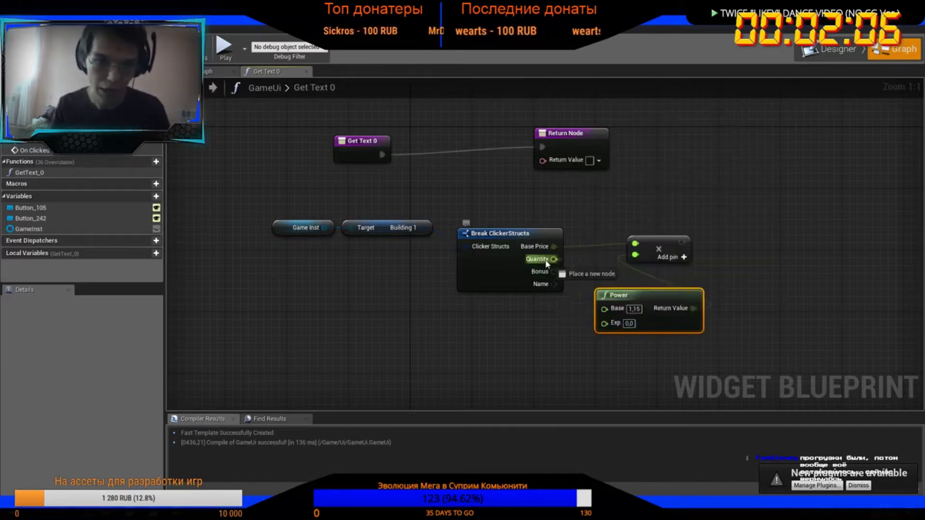
left_click_drag(554, 259, 605, 324)
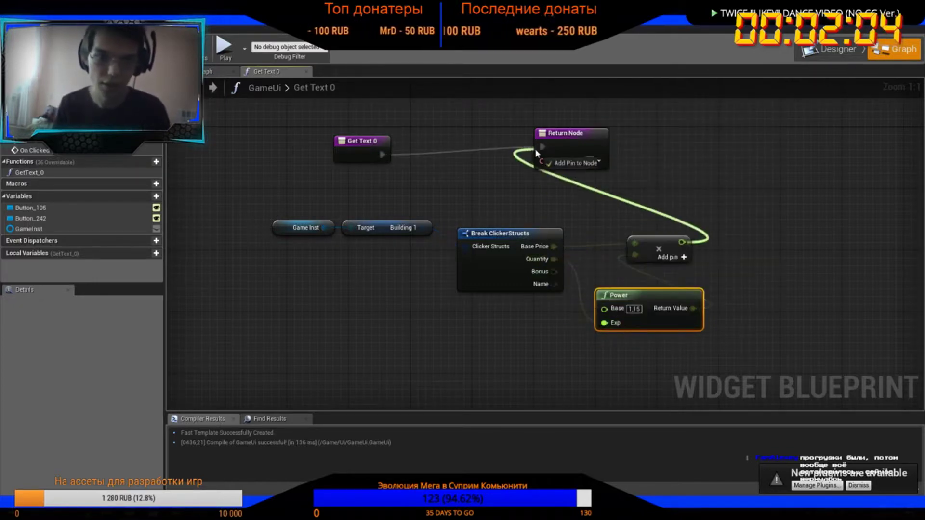
left_click_drag(682, 243, 543, 160)
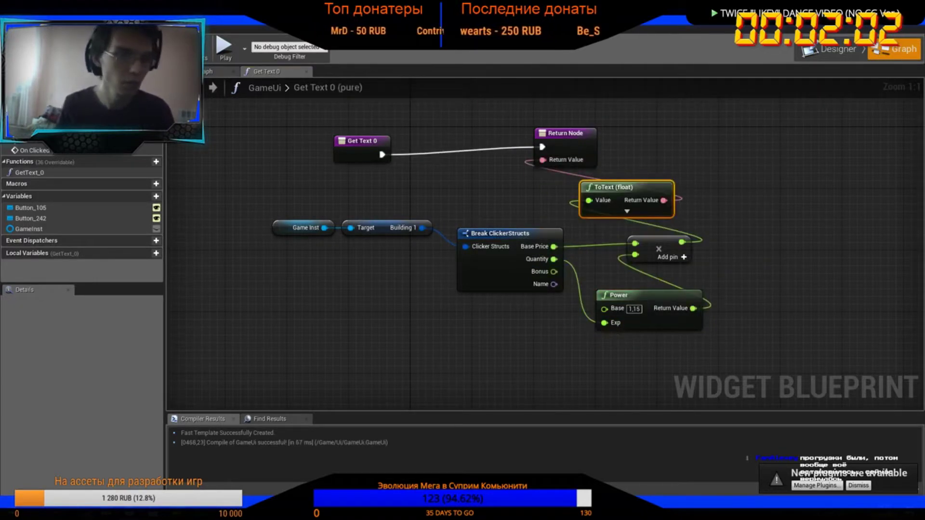
left_click(828, 48)
Create an Is Enabled binding for the button and paste the price calculation nodes into it
scroll(777, 269, "down", 3)
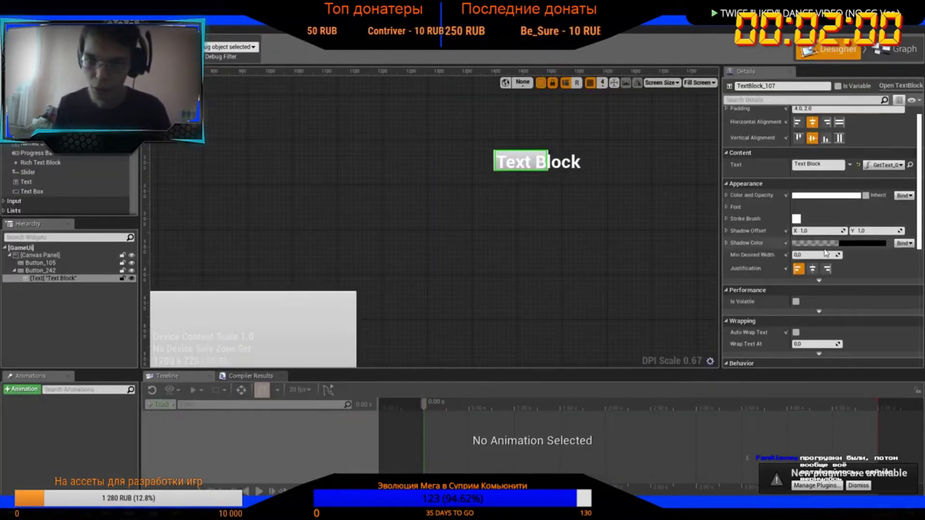
scroll(777, 269, "down", 3)
scroll(777, 268, "down", 3)
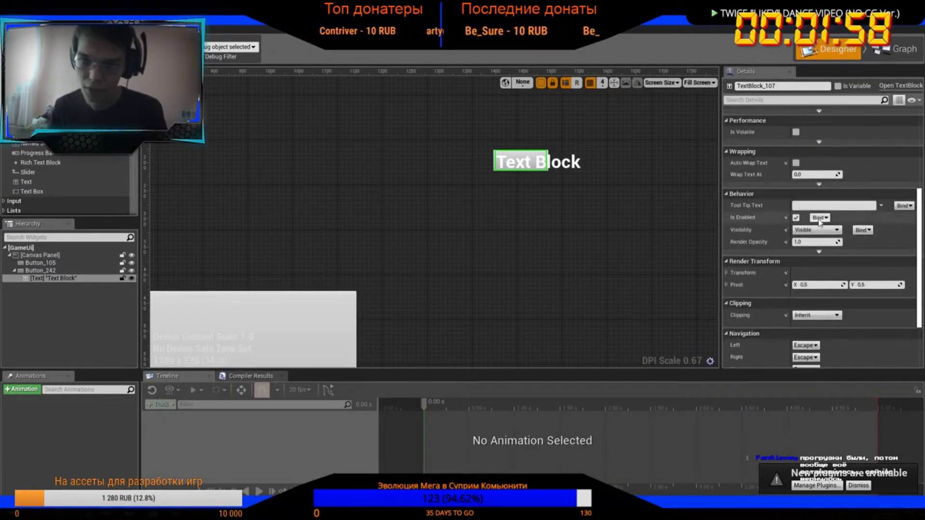
left_click(819, 218)
left_click(827, 232)
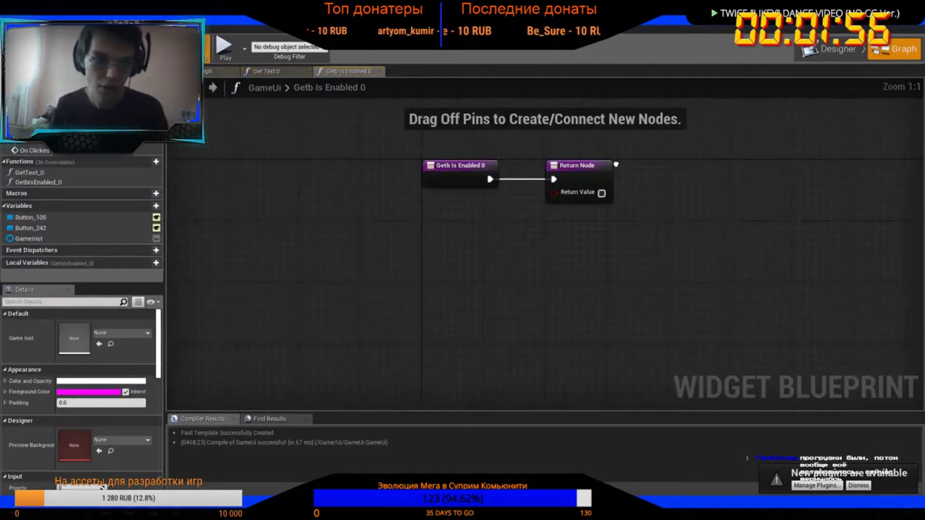
left_click(266, 73)
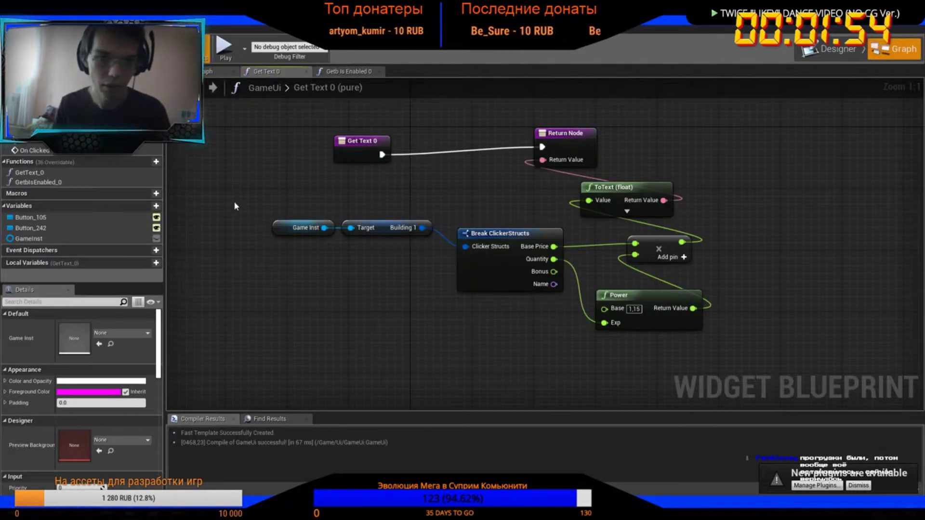
left_click_drag(236, 206, 748, 328)
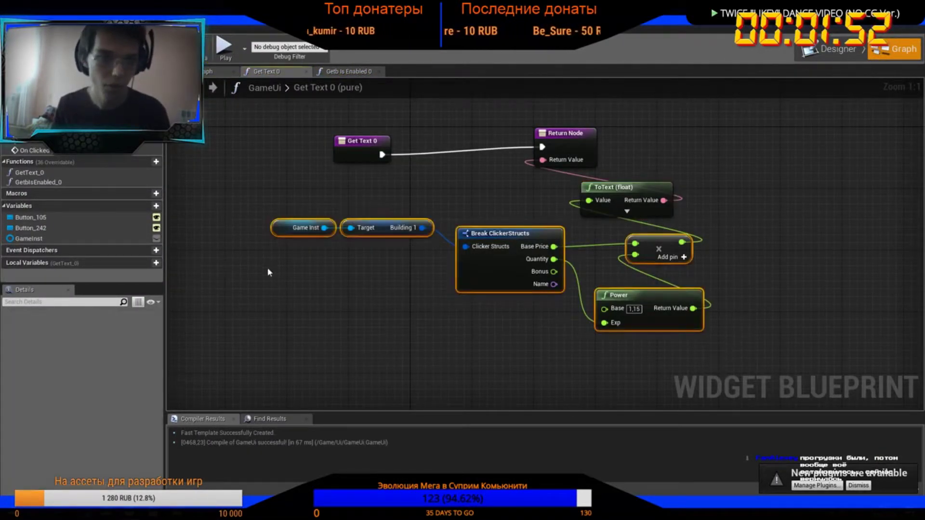
left_click(348, 71)
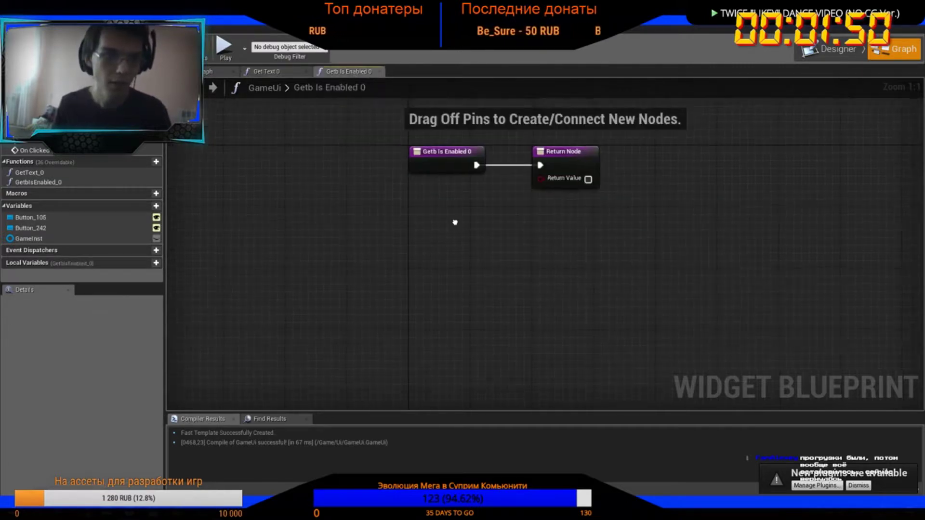
key("ctrl+v")
Return whether the game instance's Money is greater than or equal to the calculated price
left_click_drag(287, 238, 318, 192)
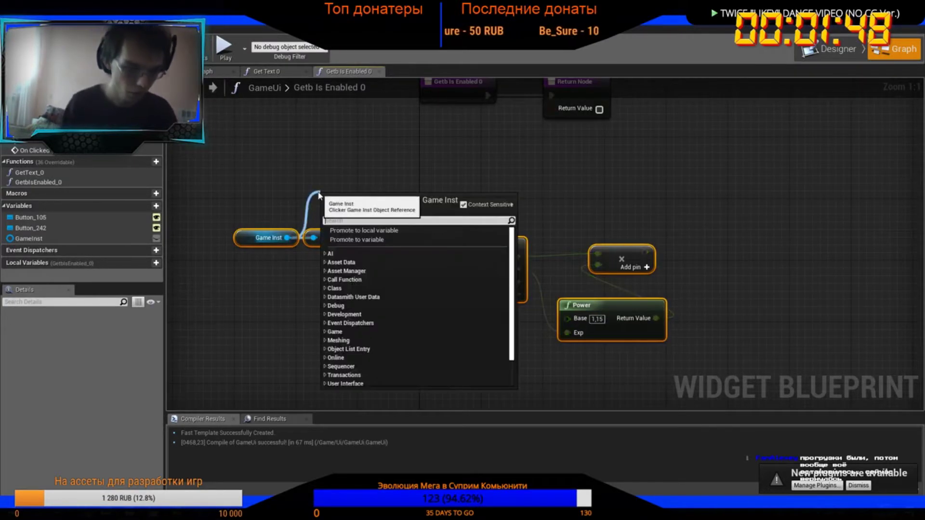
type("money")
key("Return")
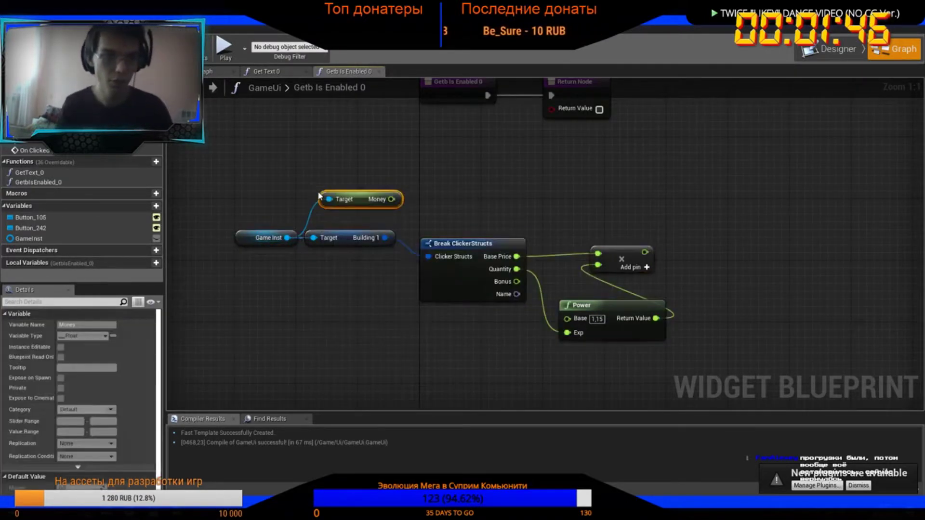
mouse_move(358, 202)
left_mouse_down()
mouse_move(381, 171)
mouse_move(464, 164)
left_mouse_up()
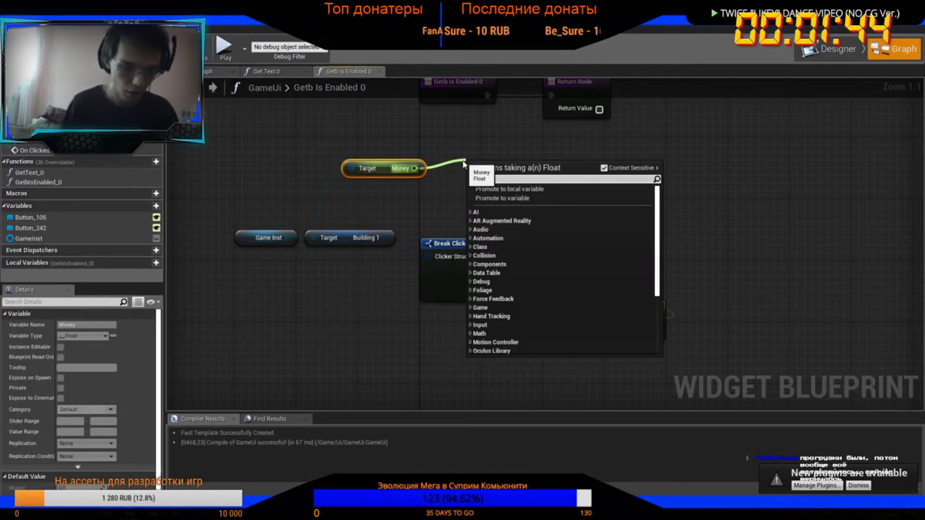
key("Return")
left_click_drag(518, 175, 563, 111)
right_click_drag(563, 111, 517, 162)
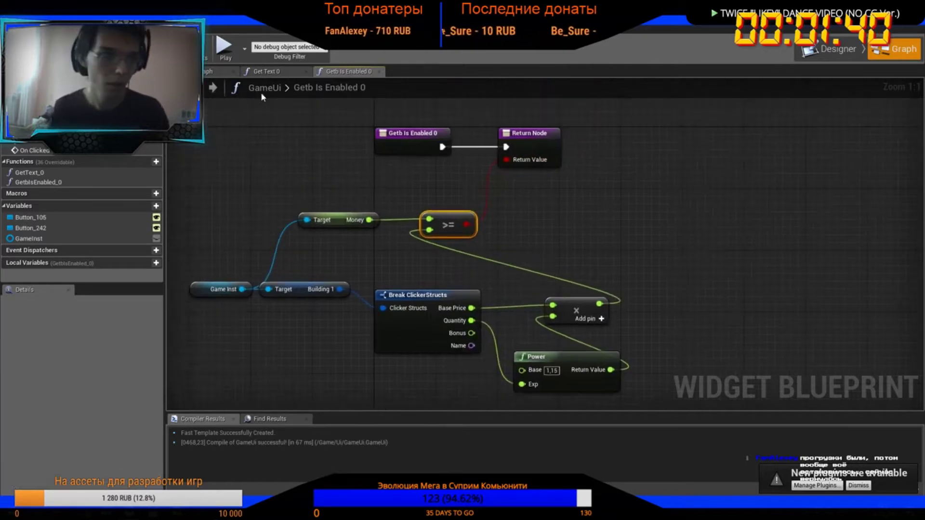
Place a new text block on the GameUi canvas with the text 'Name'
left_click(826, 58)
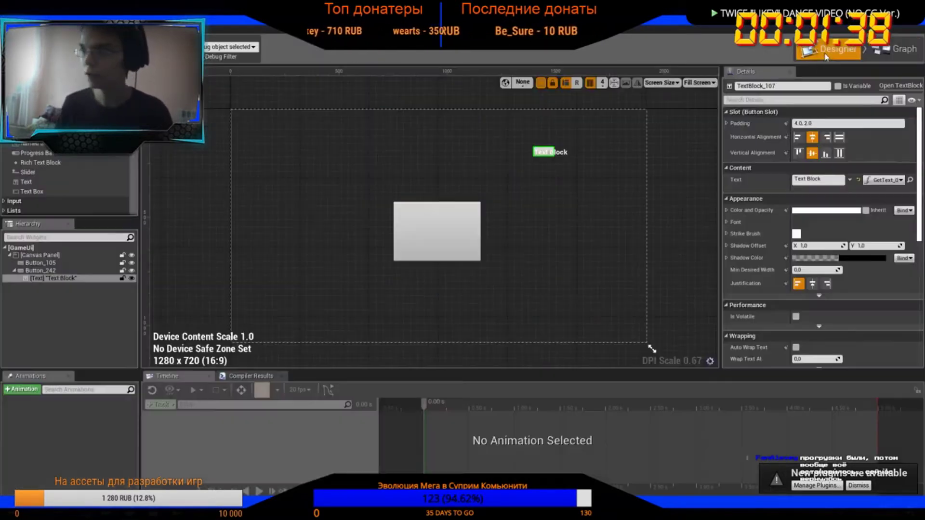
scroll(523, 190, "up", 5)
scroll(464, 195, "up", 1)
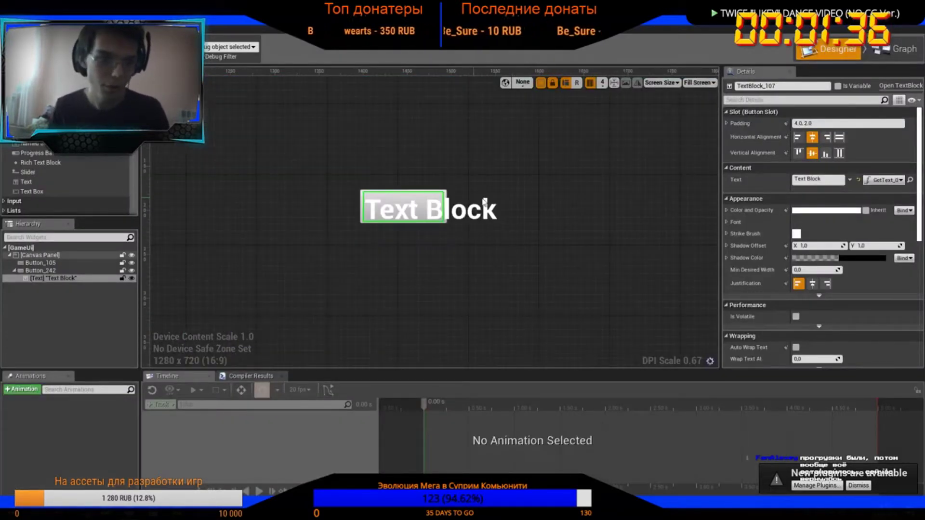
left_click_drag(35, 184, 462, 155)
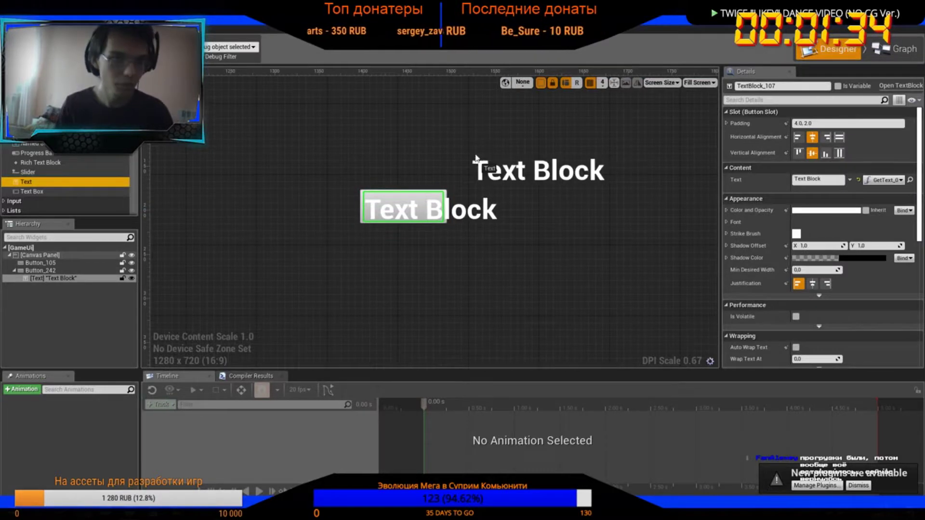
left_click(833, 230)
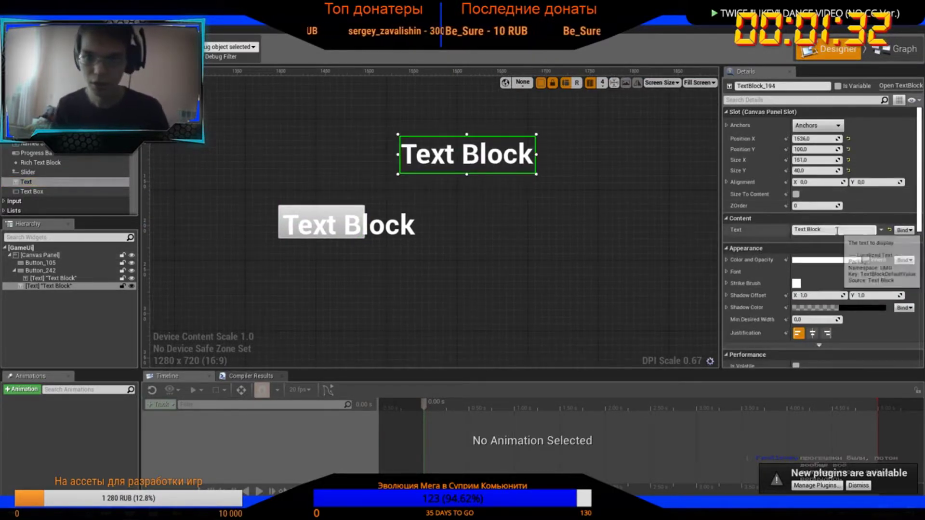
type("Name")
left_click(732, 234)
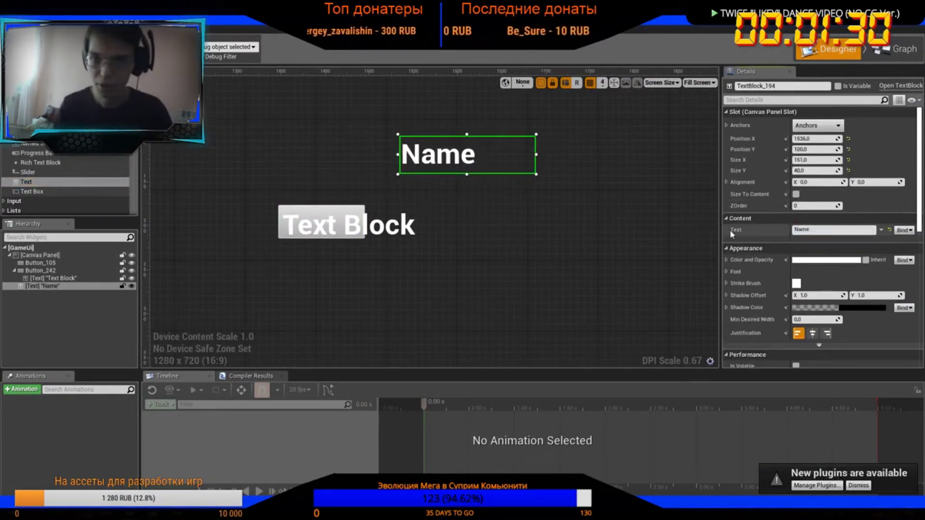
Bind the text block to GetText_1, returning Building 1's Name from pasted Game Inst nodes
left_click(901, 242)
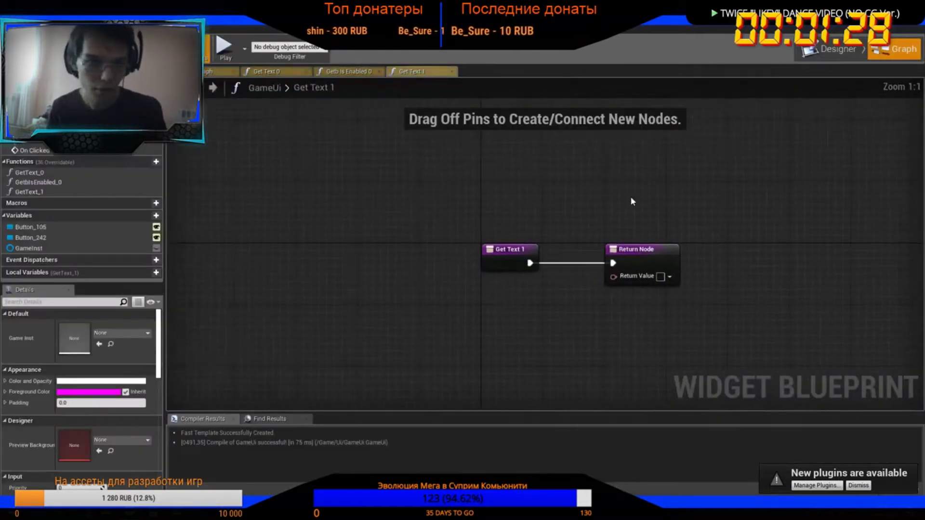
left_click(357, 71)
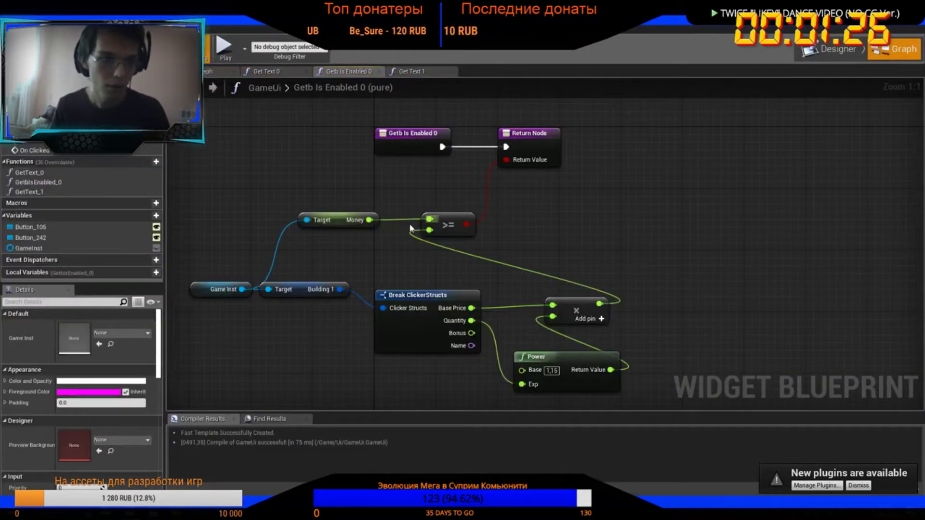
left_click_drag(255, 213, 484, 317)
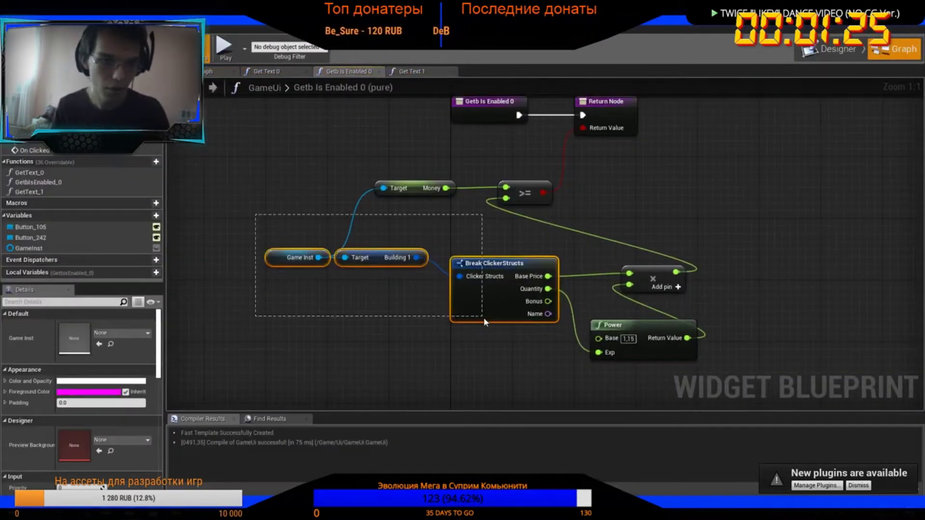
left_click(433, 73)
key("ctrl+v")
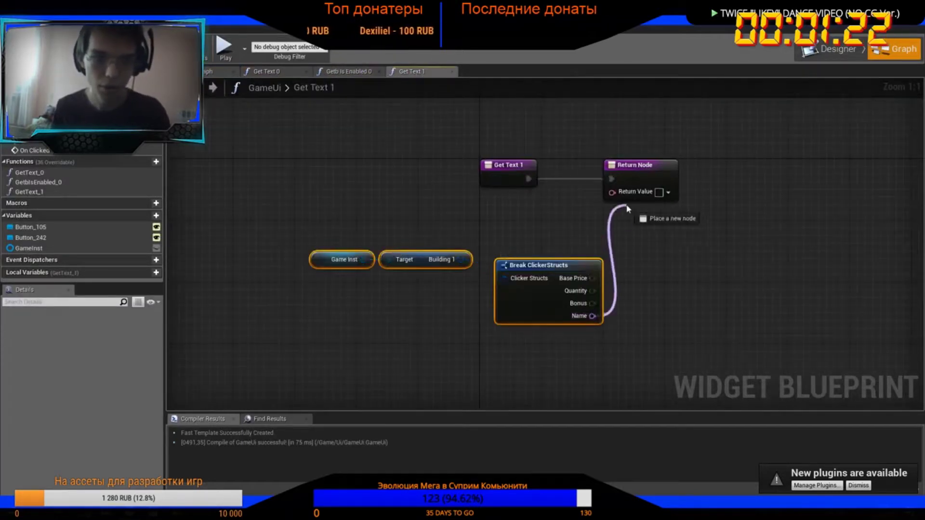
left_click_drag(593, 316, 612, 192)
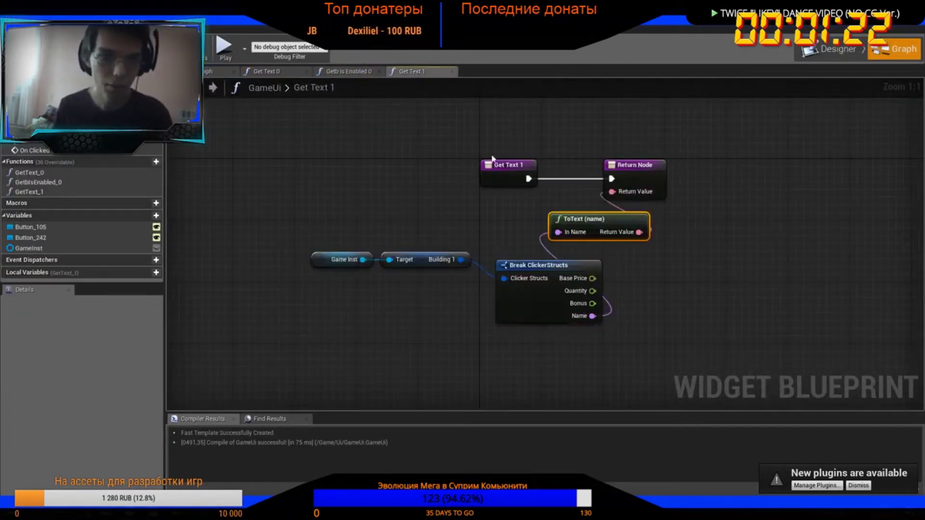
left_click(829, 49)
scroll(515, 136, "up", 4)
Duplicate the Name text block and bind the copy to Building 1's Quantity via GetText_2
key("ctrl+c")
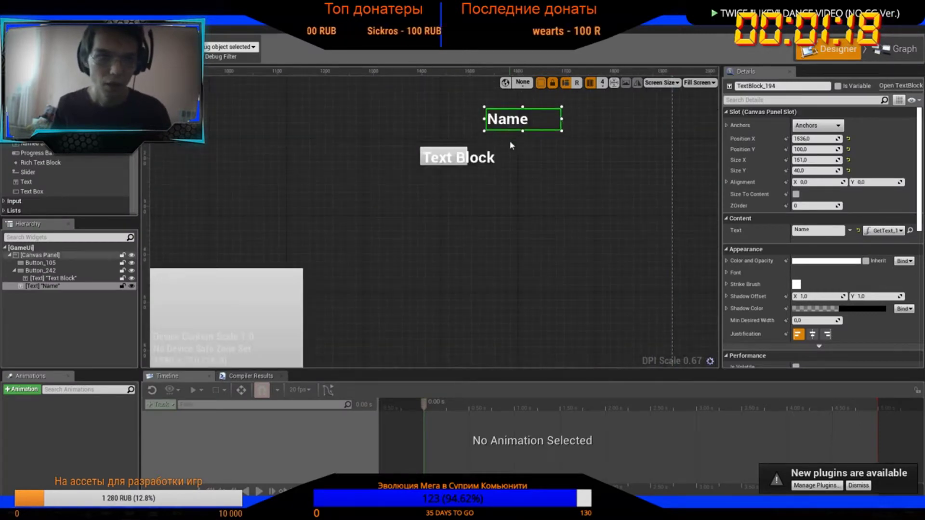
left_click(517, 139)
key("ctrl+v")
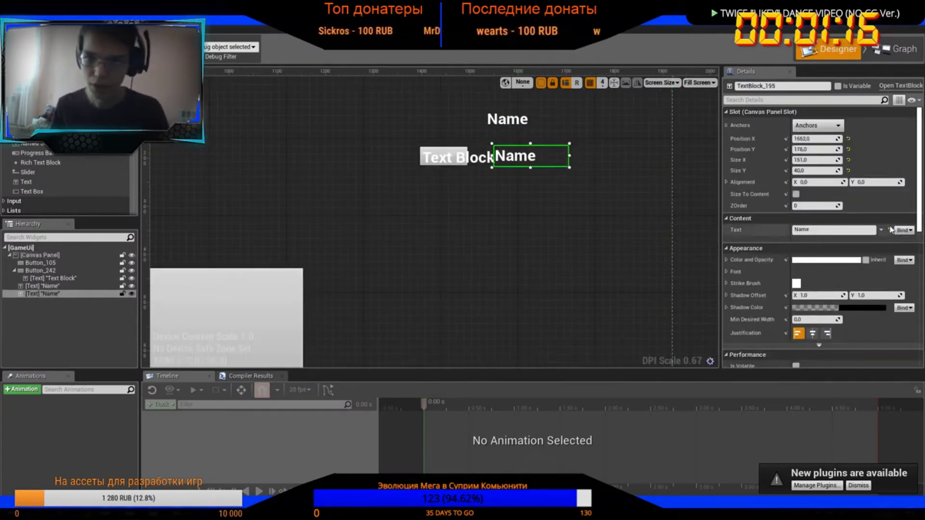
left_click(904, 230)
left_click(889, 239)
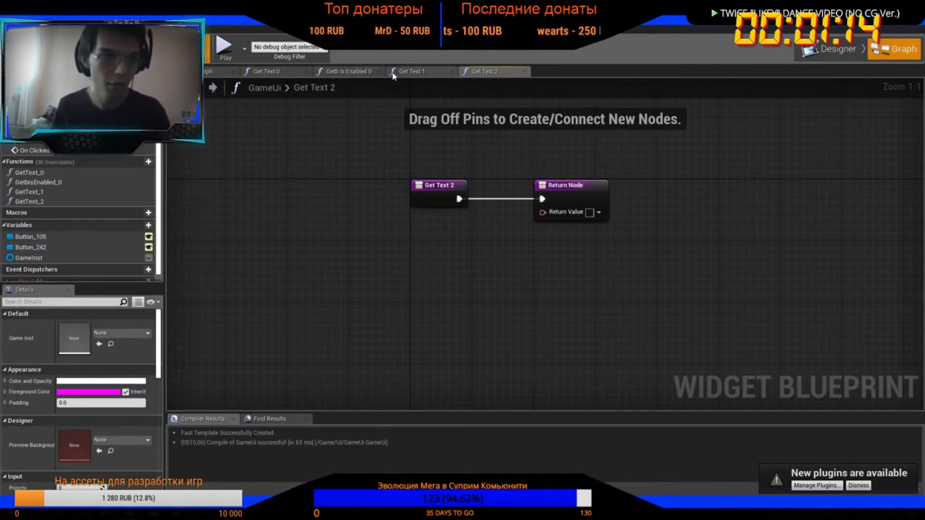
left_click(409, 71)
left_click_drag(270, 246, 540, 315)
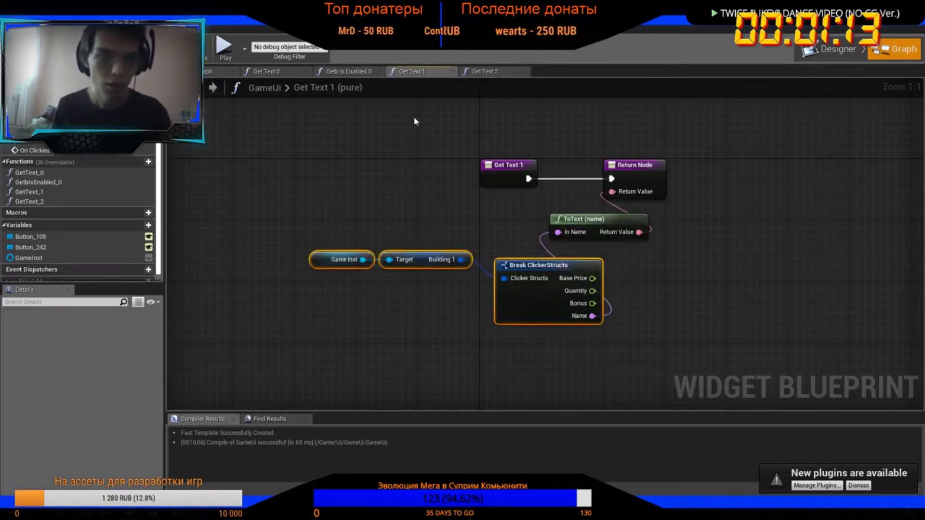
key("ctrl+c")
left_click(497, 72)
key("ctrl+v")
mouse_move(598, 271)
left_mouse_down()
mouse_move(624, 195)
mouse_move(541, 172)
left_mouse_up()
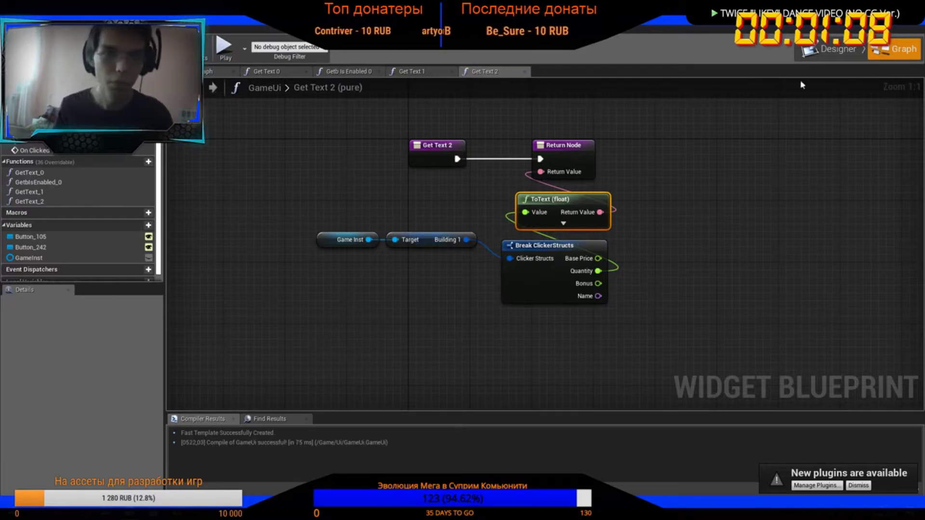
Paste a third text block and bind it to Building 1's Bonus via GetText_3
left_click(836, 48)
scroll(582, 131, "up", 3)
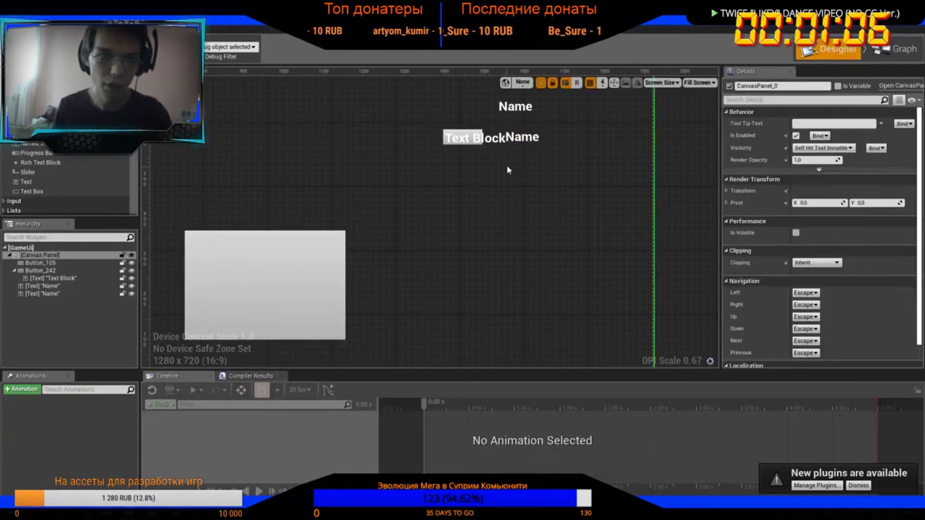
key("ctrl+v")
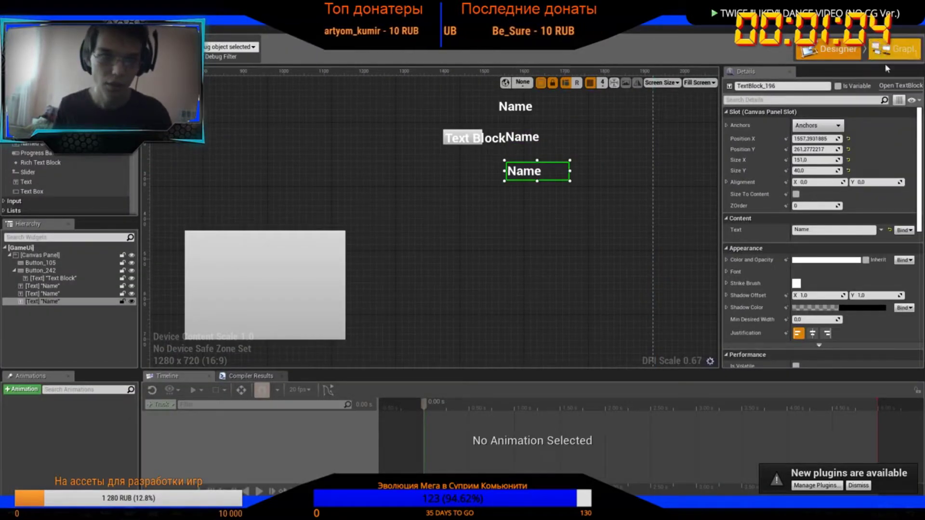
left_click(904, 231)
left_click(898, 240)
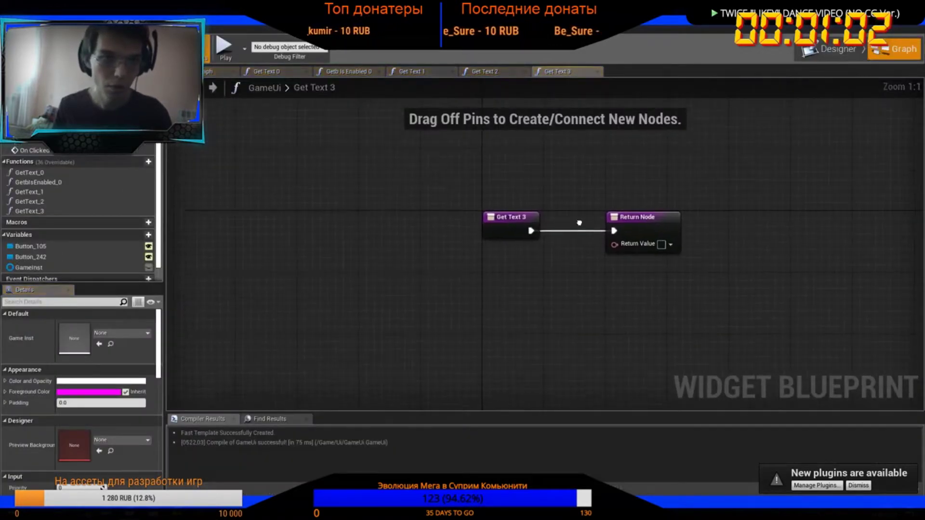
left_click_drag(269, 200, 622, 284)
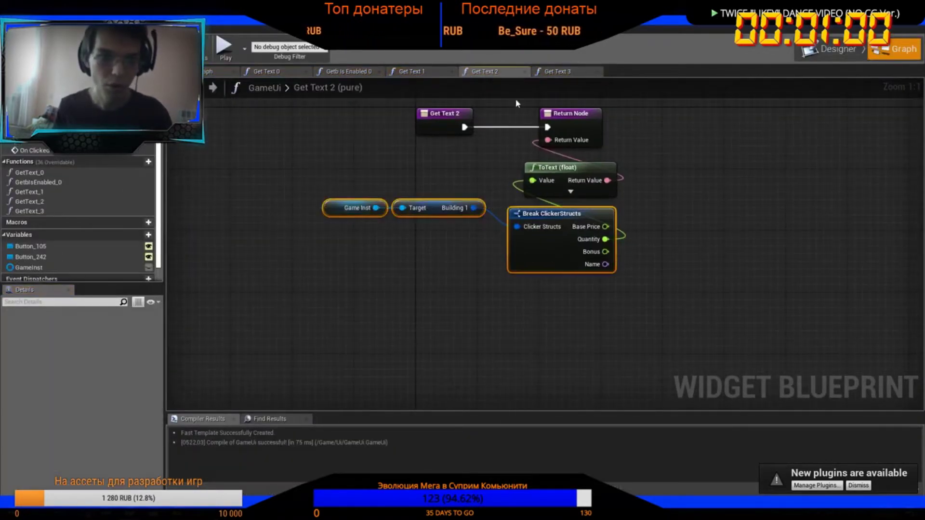
key("ctrl+c")
left_click(557, 71)
key("ctrl+v")
left_click_drag(658, 323, 616, 221)
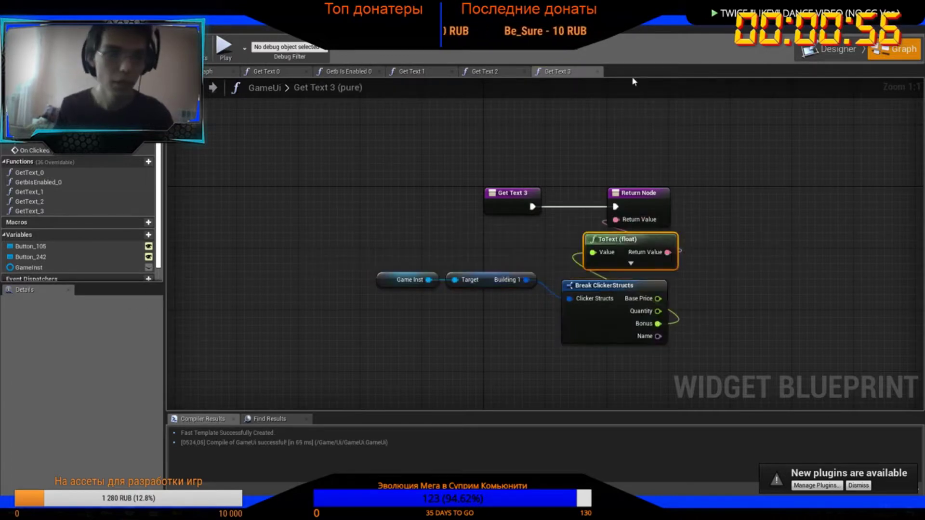
left_click(211, 71)
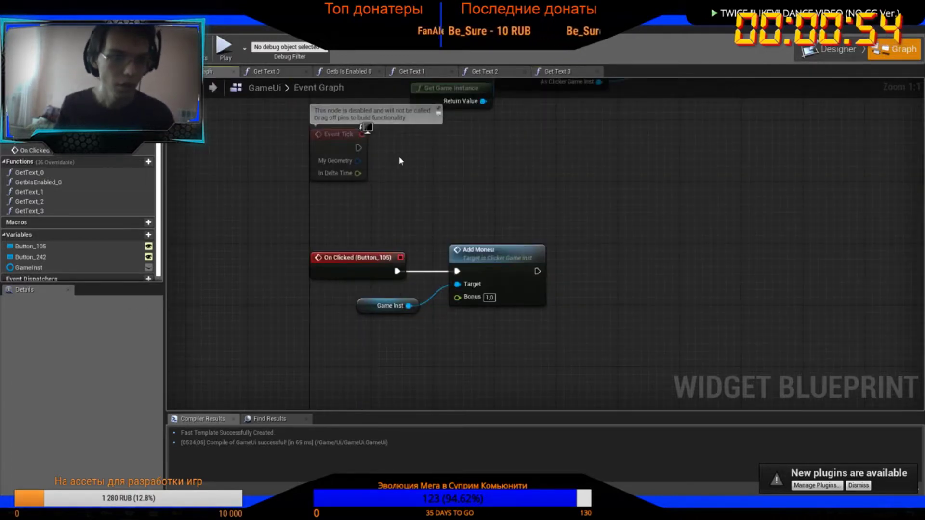
Add a 1.0 Delay node after the SET node following Event Construct
scroll(400, 161, "down", 3)
mouse_move(399, 160)
right_mouse_down()
mouse_move(571, 201)
mouse_move(437, 244)
right_mouse_up()
left_click_drag(502, 162, 589, 166)
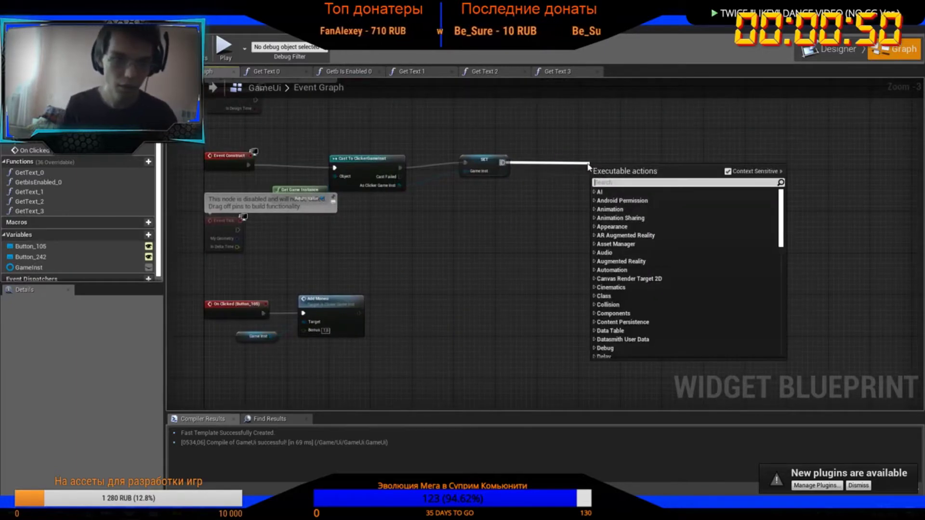
type("Delay")
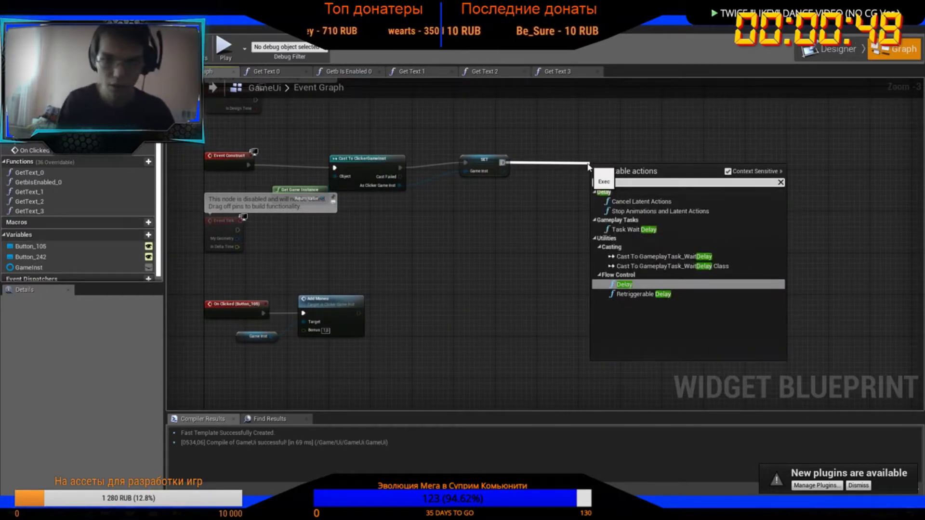
key("Return")
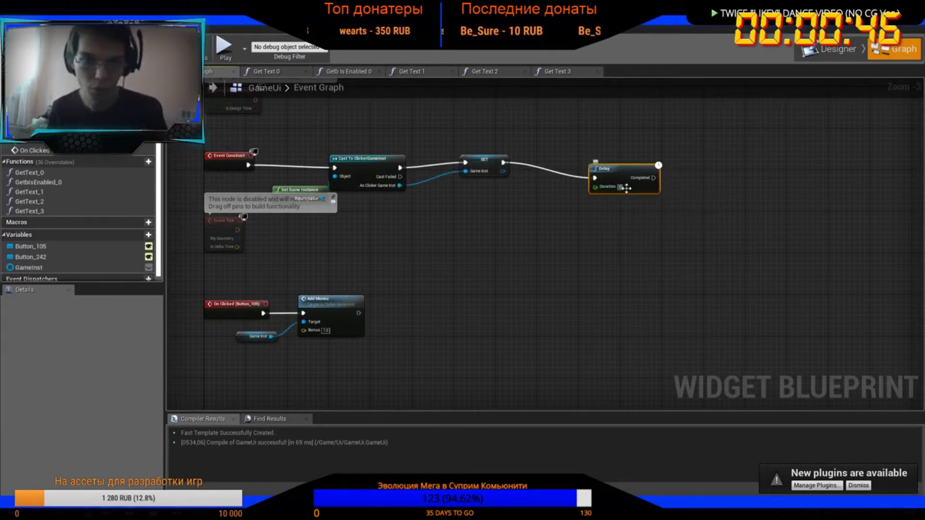
Paste the Game Inst and Building 1 nodes and multiply Quantity by Bonus with a float multiply
left_click(484, 72)
left_click_drag(284, 206, 557, 255)
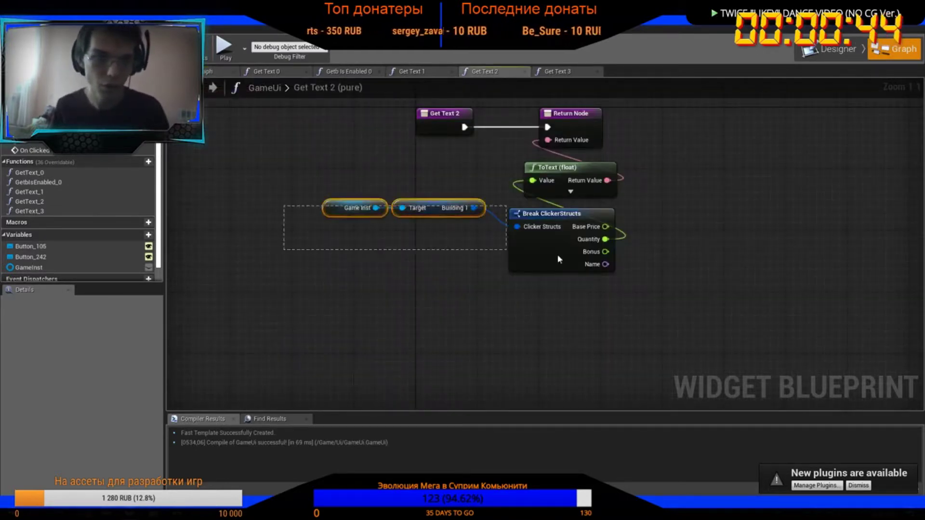
left_click(557, 71)
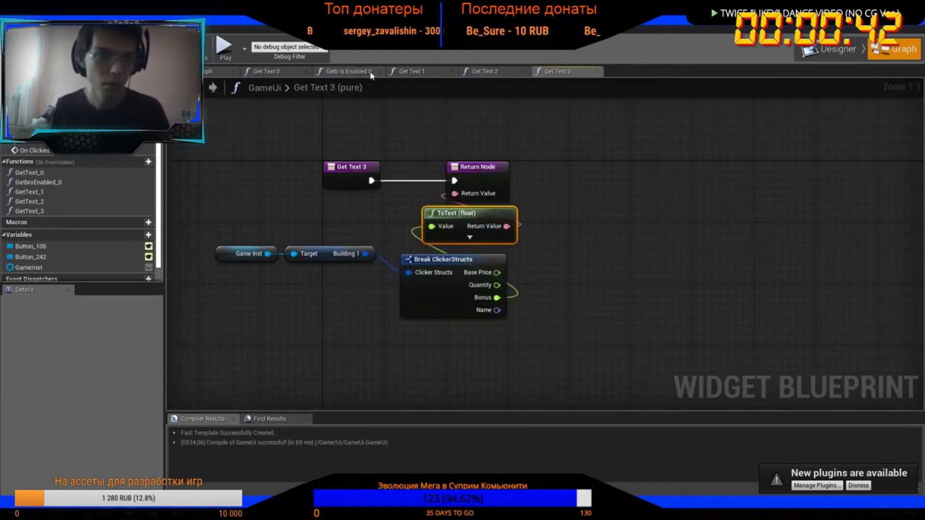
left_click(212, 71)
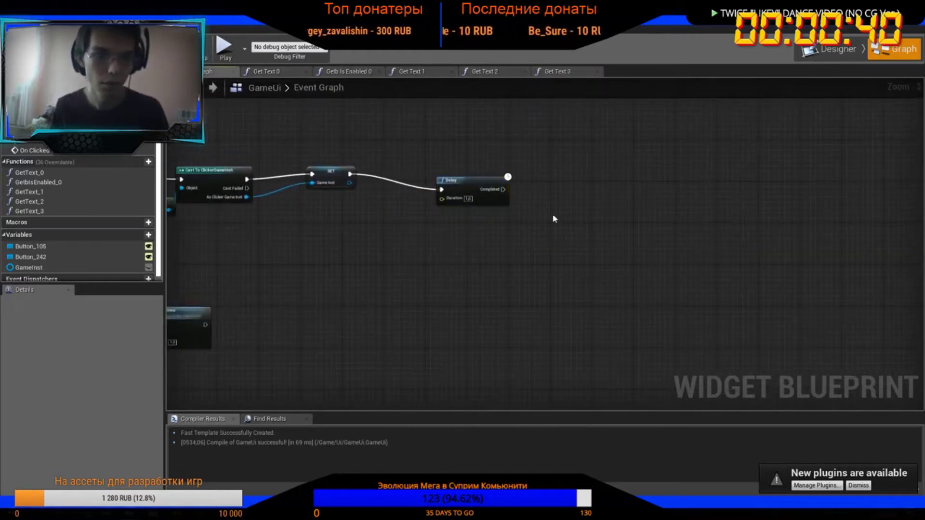
key("ctrl+v")
scroll(594, 220, "up", 3)
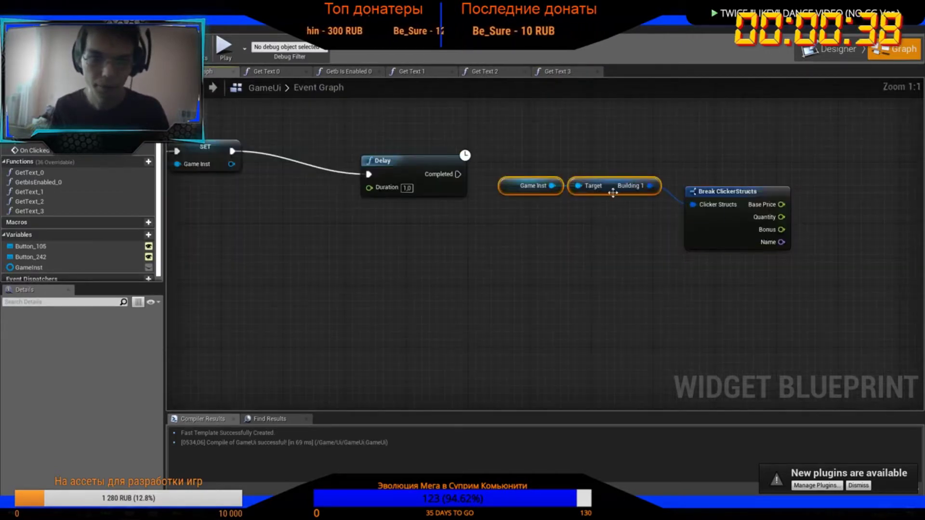
left_click_drag(612, 192, 613, 223)
right_click_drag(788, 217, 656, 207)
left_click_drag(648, 209, 688, 201)
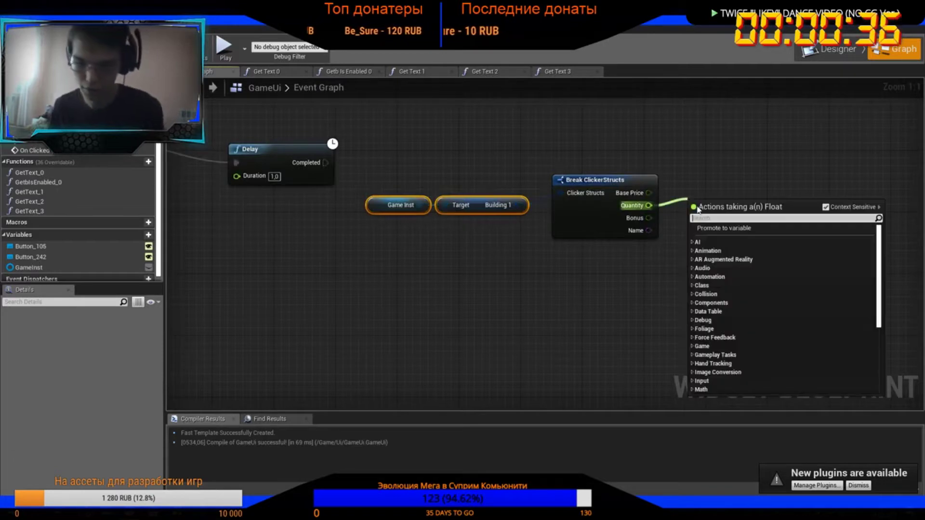
type("*")
left_click(737, 268)
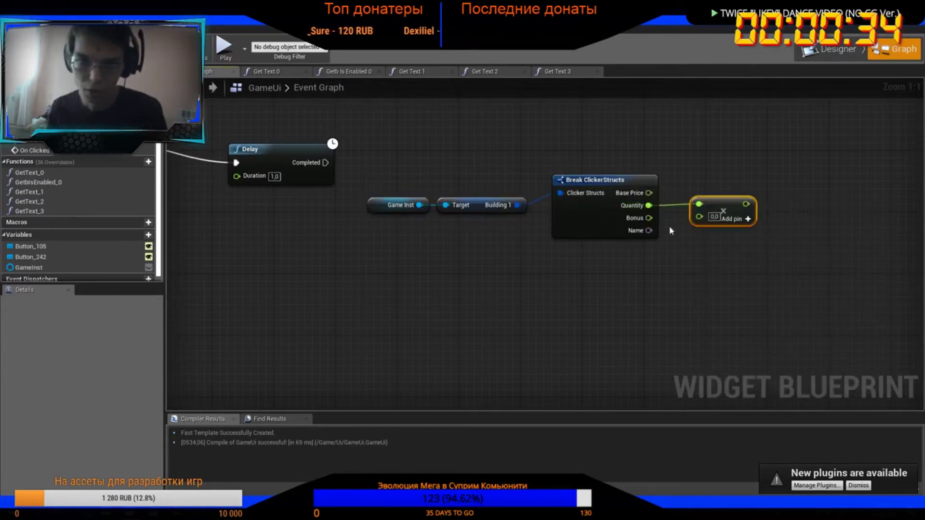
mouse_move(626, 212)
left_mouse_down()
mouse_move(617, 219)
mouse_move(717, 217)
left_mouse_up()
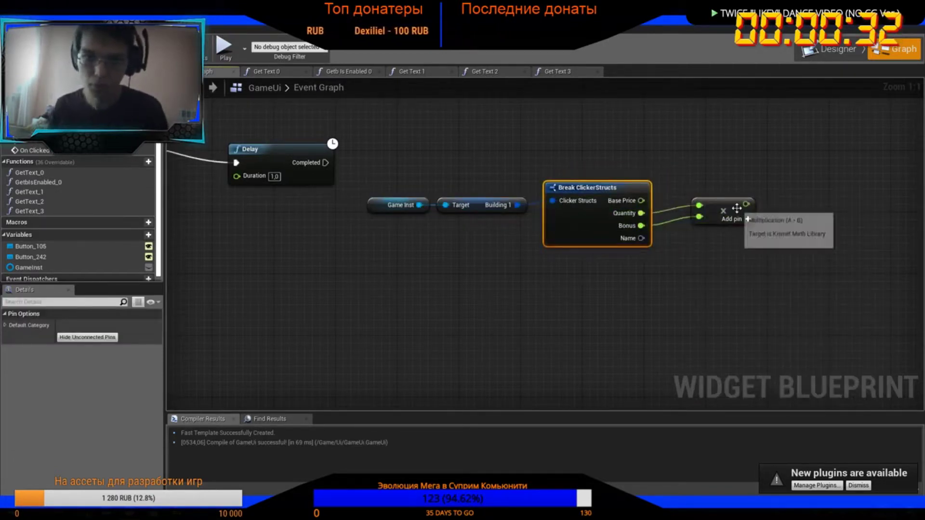
right_click_drag(430, 155, 684, 152)
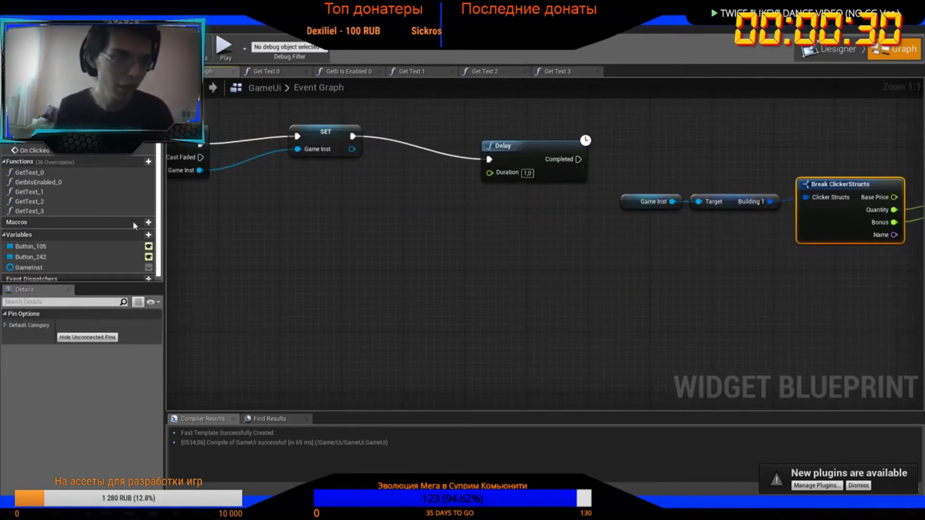
Create a float variable asd and insert a SET Asd node before the Delay
left_click(147, 235)
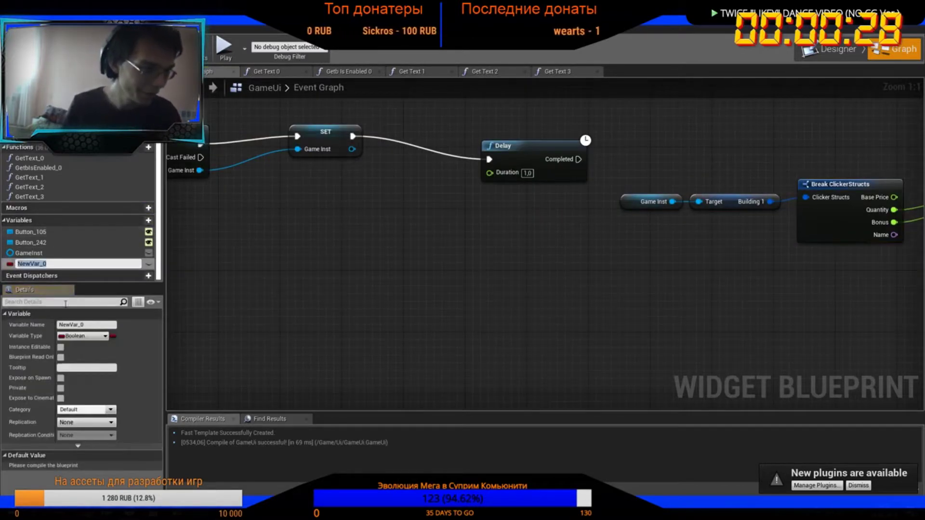
key("Return")
left_click(82, 336)
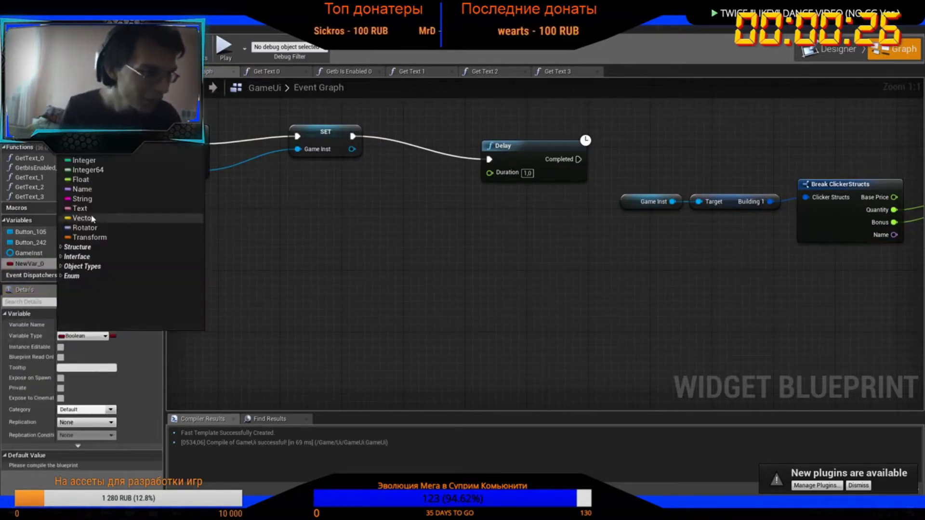
left_click(81, 180)
left_click(95, 325)
type("asd")
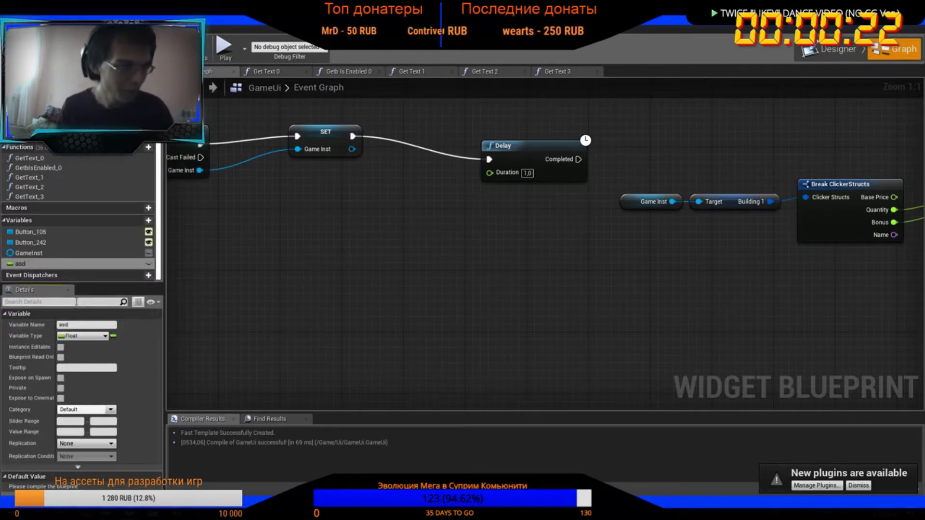
left_click_drag(16, 263, 319, 231)
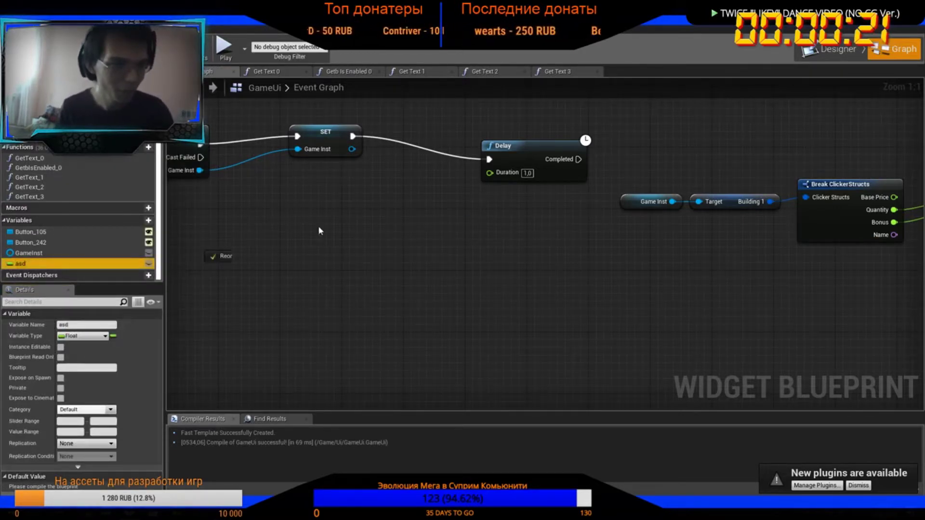
left_click_drag(388, 189, 381, 185)
left_click(395, 182)
mouse_move(42, 267)
left_mouse_down("alt")
mouse_move(397, 144)
mouse_move(480, 154)
left_mouse_up("alt")
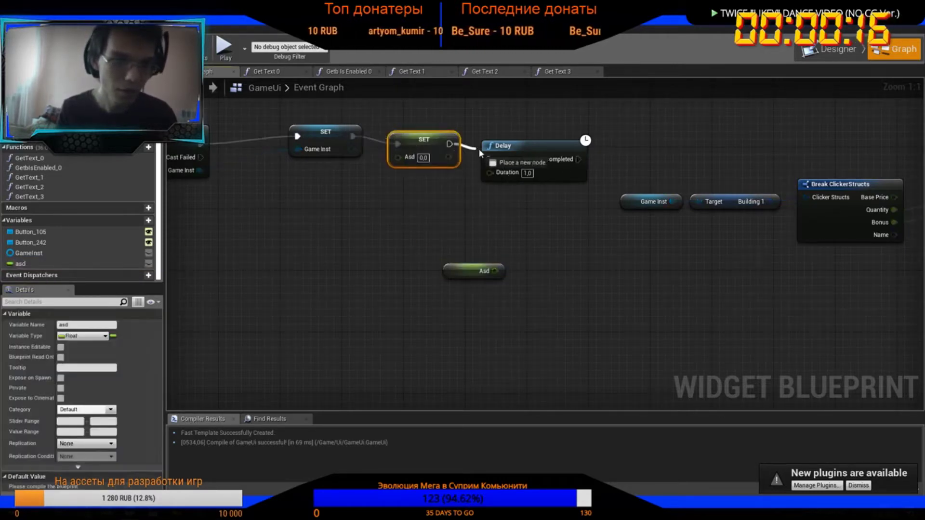
After the Delay, set Asd to Asd plus the Quantity×Bonus product
right_click_drag(575, 148, 379, 283)
left_click_drag(366, 289, 417, 260)
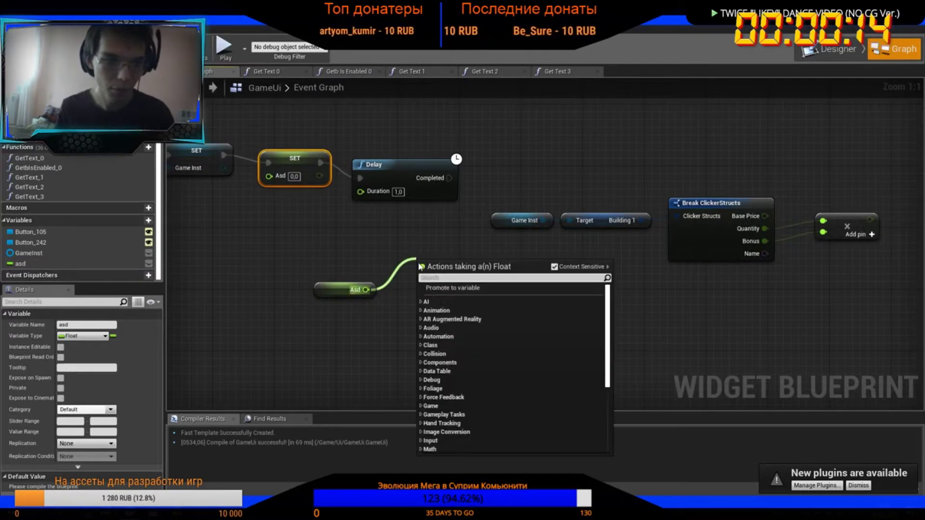
type("+")
key("Return")
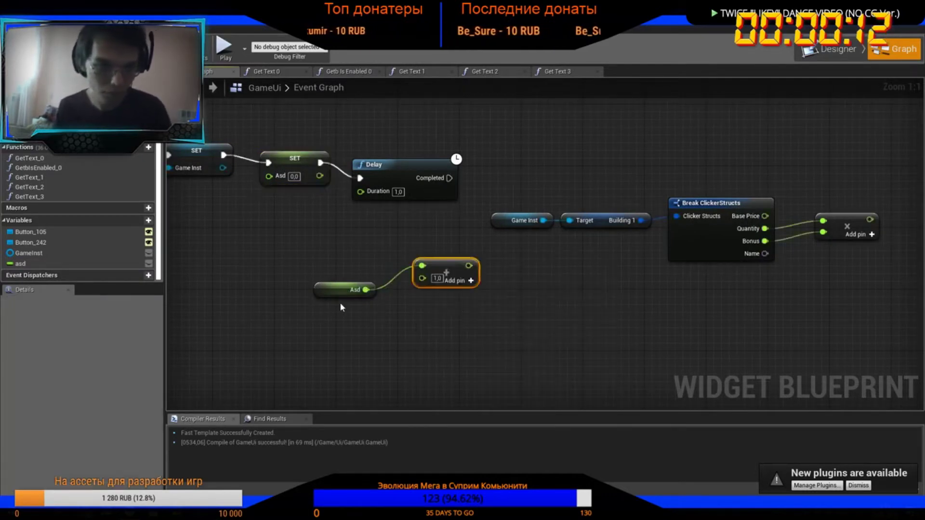
left_click(295, 166)
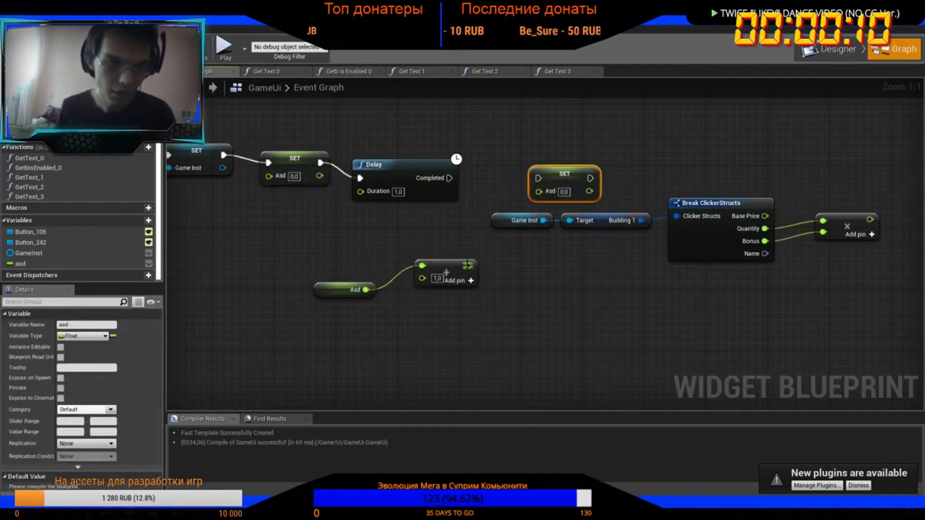
left_click_drag(468, 265, 539, 191)
mouse_move(870, 219)
left_mouse_down()
mouse_move(429, 291)
mouse_move(422, 279)
left_mouse_up()
left_click_drag(442, 181, 539, 178)
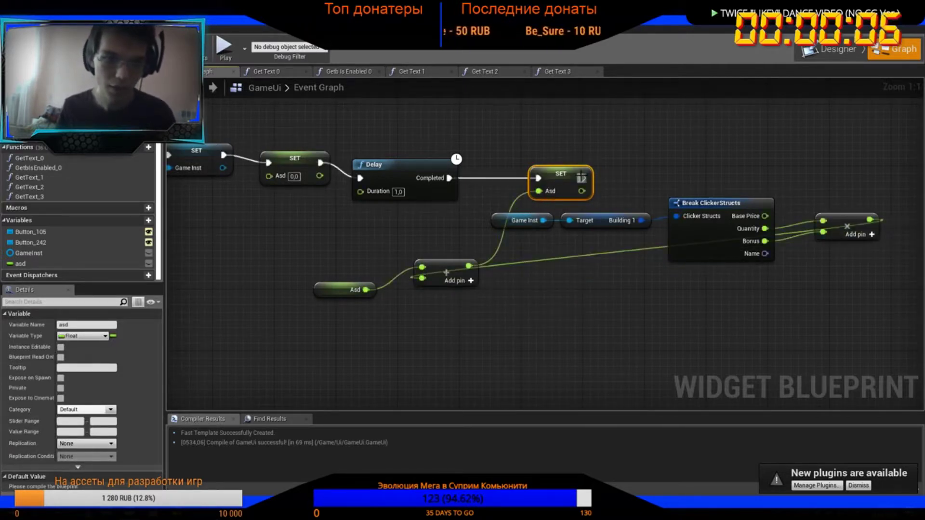
Add an Add Moneu call on the game instance reference
left_click(596, 145)
right_click_drag(596, 145, 553, 136)
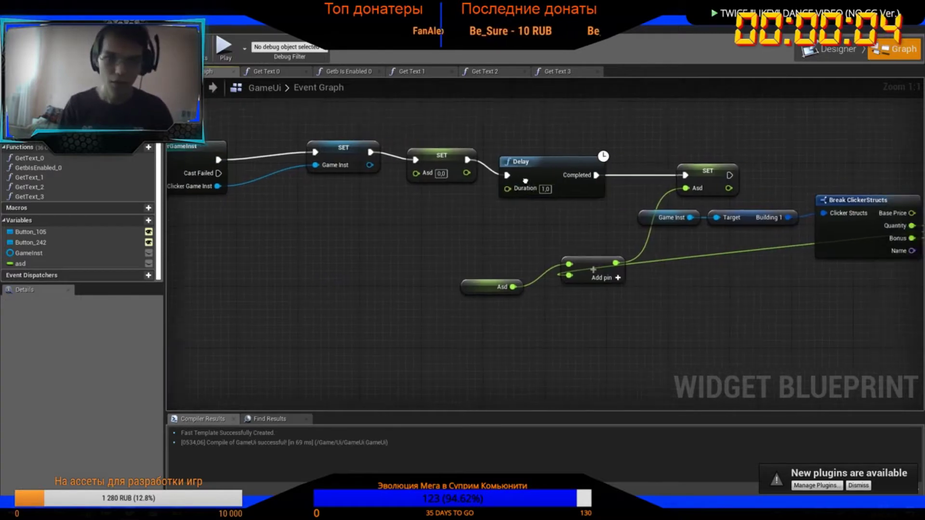
type("a")
left_click_drag(499, 210, 586, 145)
type("dd")
left_click(629, 211)
Wire Asd into Add Moneu's Bonus and loop Add Moneu's output back to the Delay
left_click_drag(538, 181, 579, 178)
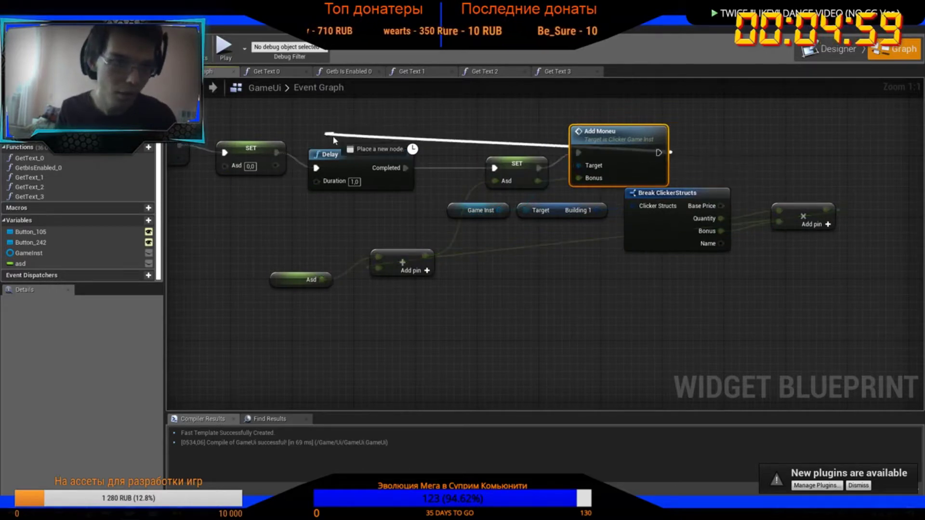
left_click_drag(658, 153, 316, 168)
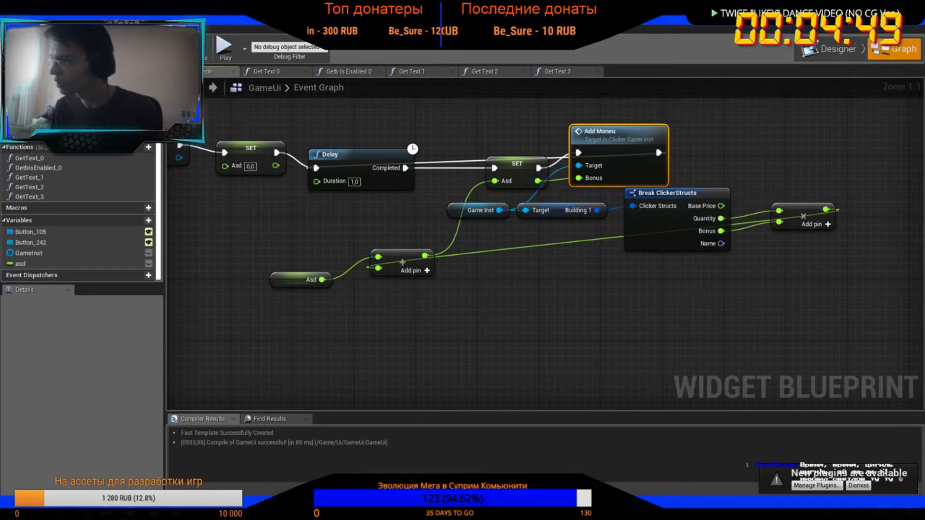
right_click_drag(617, 149, 553, 179)
left_click_drag(553, 180, 591, 179)
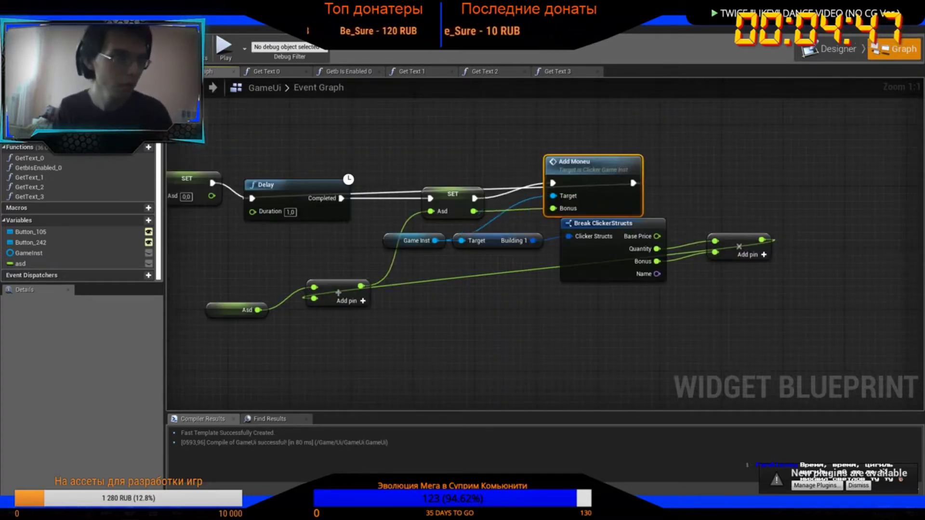
key("alt+Tab")
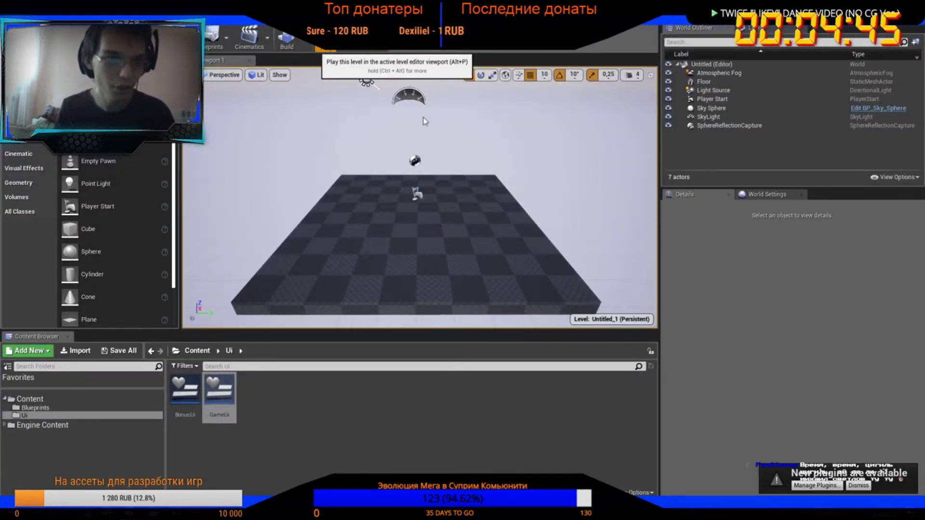
Start a play test and look over the ClickerGameInst blueprint
left_click(321, 40)
left_click(407, 195)
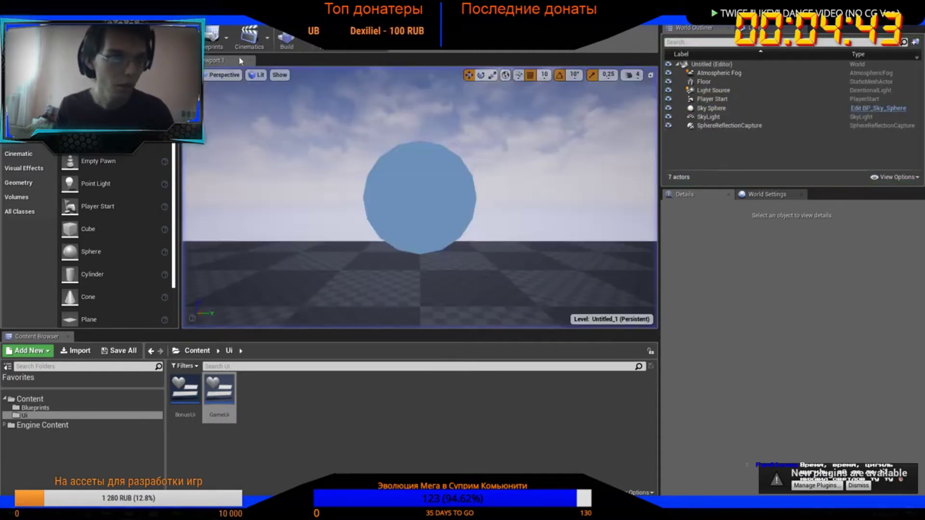
key("alt+Tab")
key("alt+Tab")
scroll(324, 135, "down", 5)
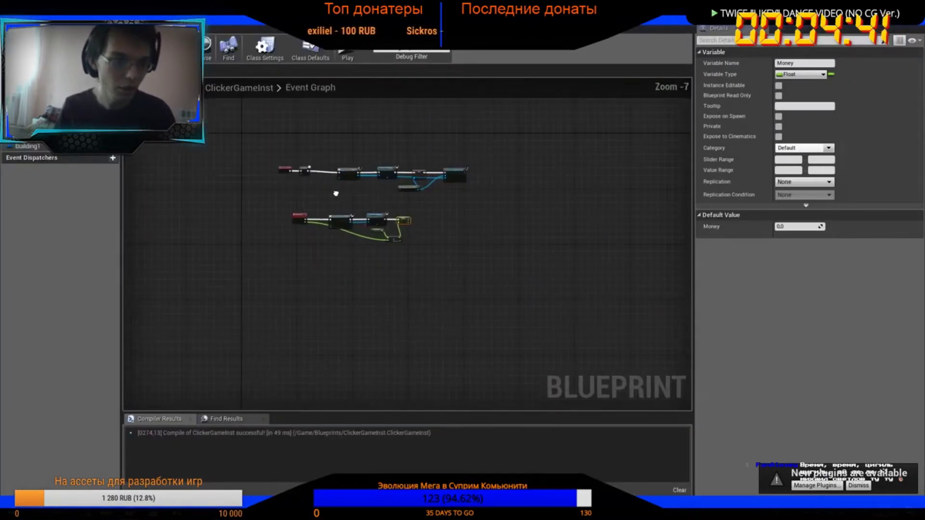
scroll(284, 178, "up", 4)
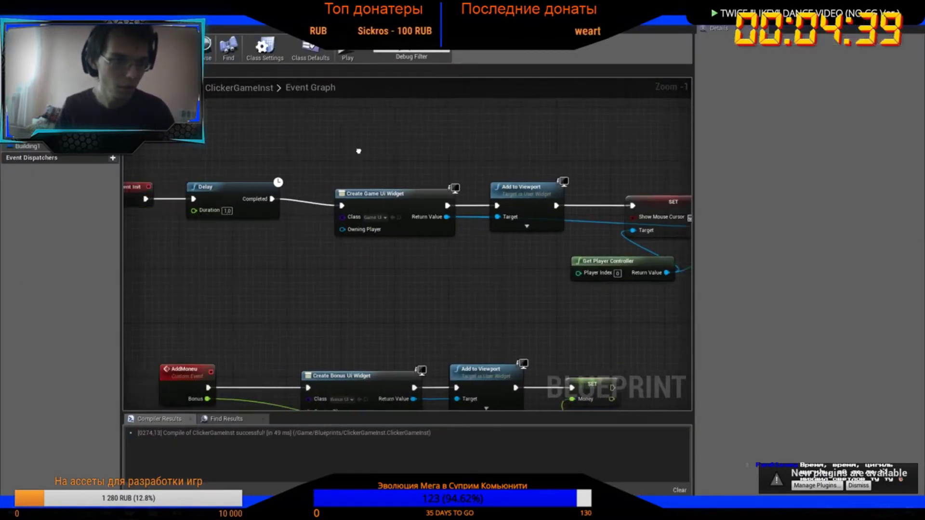
key("alt+Tab")
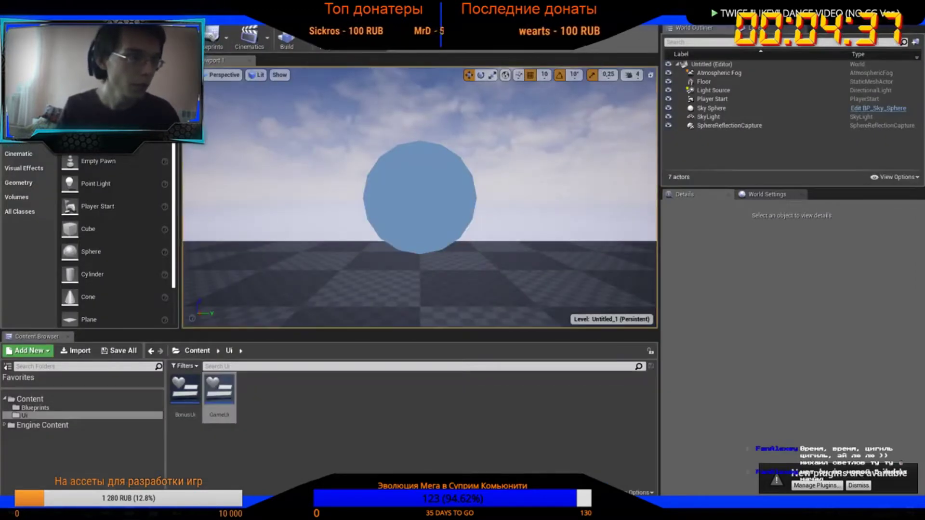
Set the project's Game Instance Class to ClickerGameInst, skipping the Save Level As dialog
left_click(53, 156)
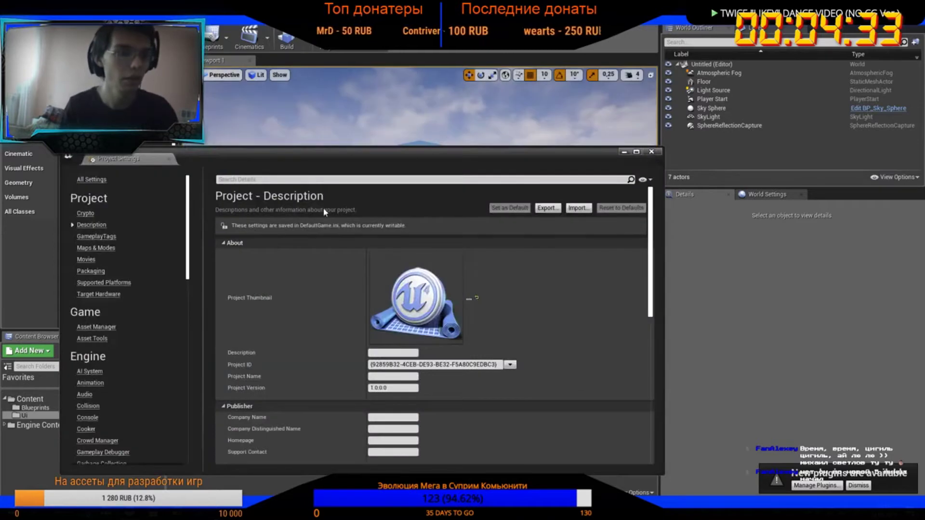
left_click(281, 179)
type("game inst")
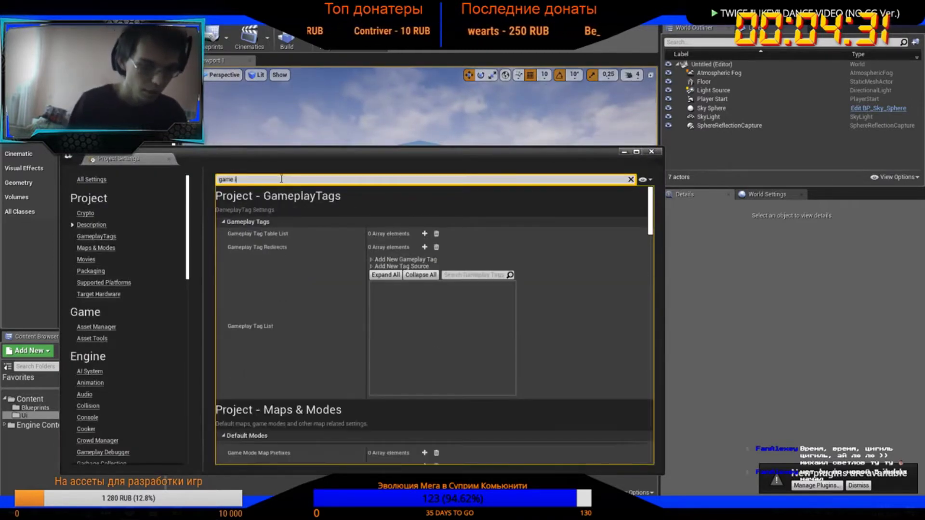
left_click(407, 234)
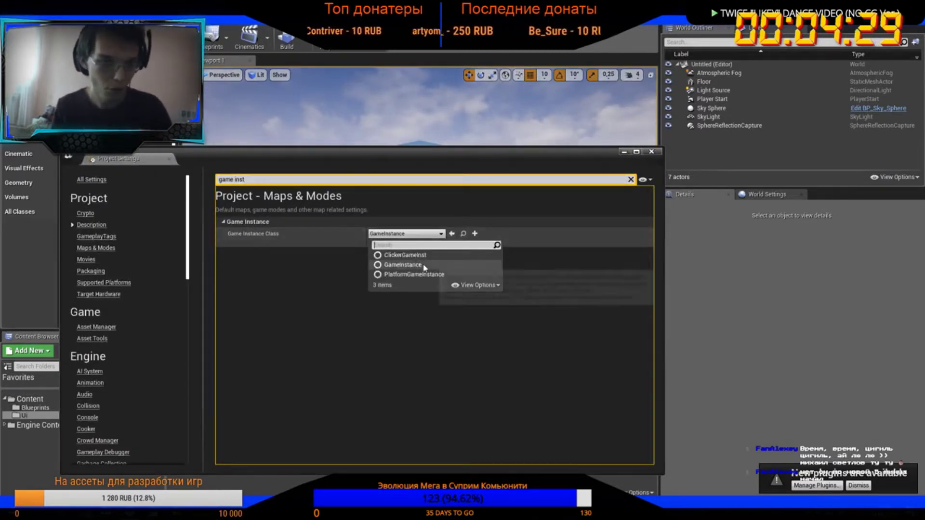
left_click(389, 260)
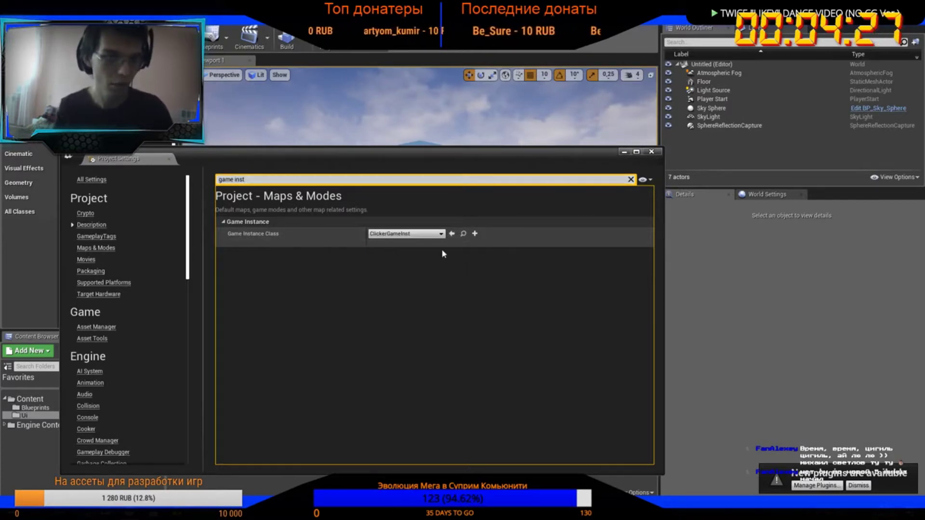
left_click(651, 152)
key("ctrl+s")
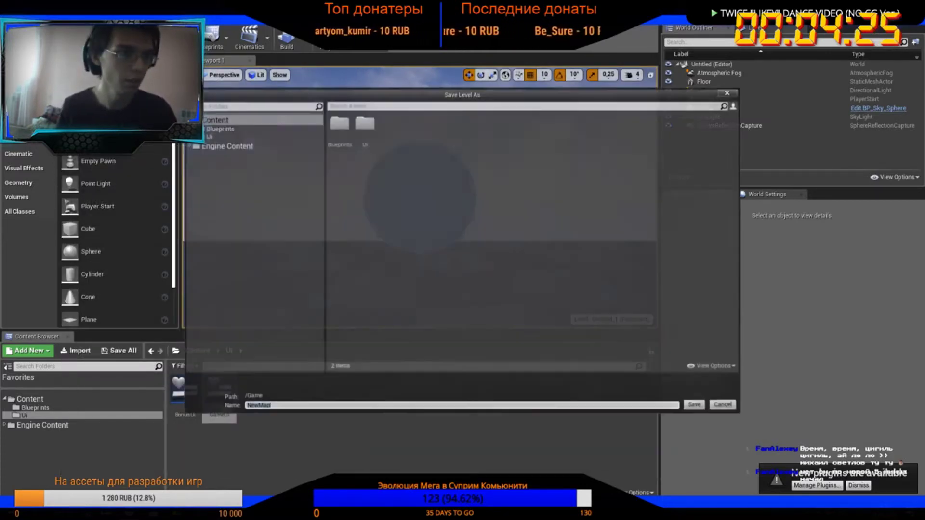
key("Escape")
Play the level, click the buy and clicker buttons, then stop and show BonusUi's Designer
key("alt+p")
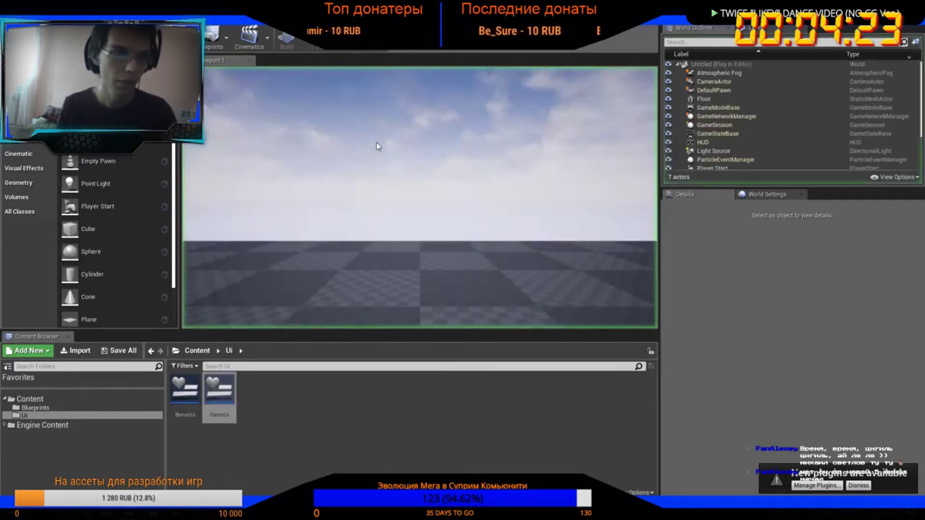
left_click(452, 201)
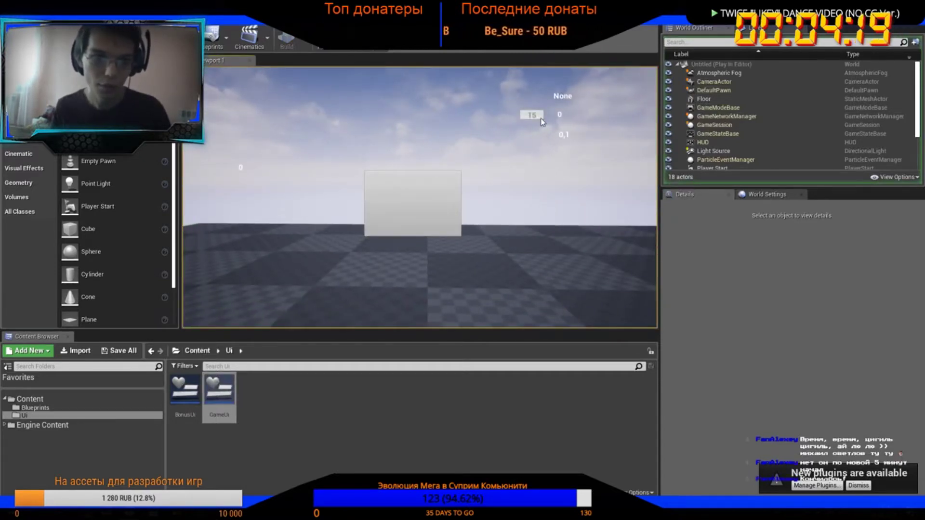
left_click(436, 196)
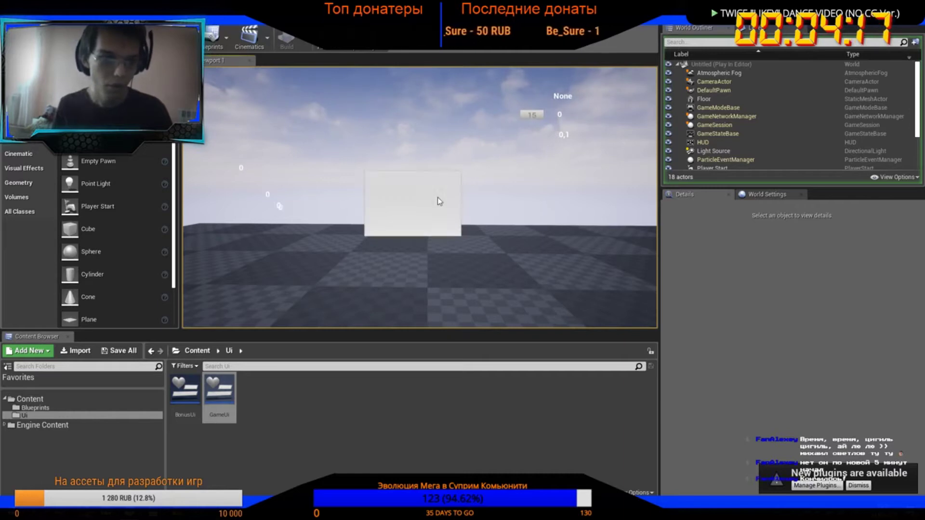
left_click(435, 195)
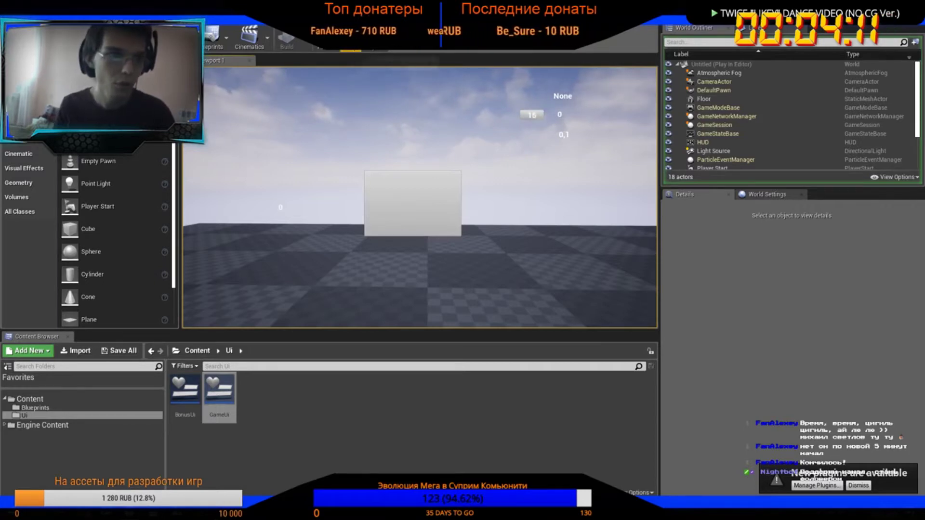
key("Escape")
left_click(834, 49)
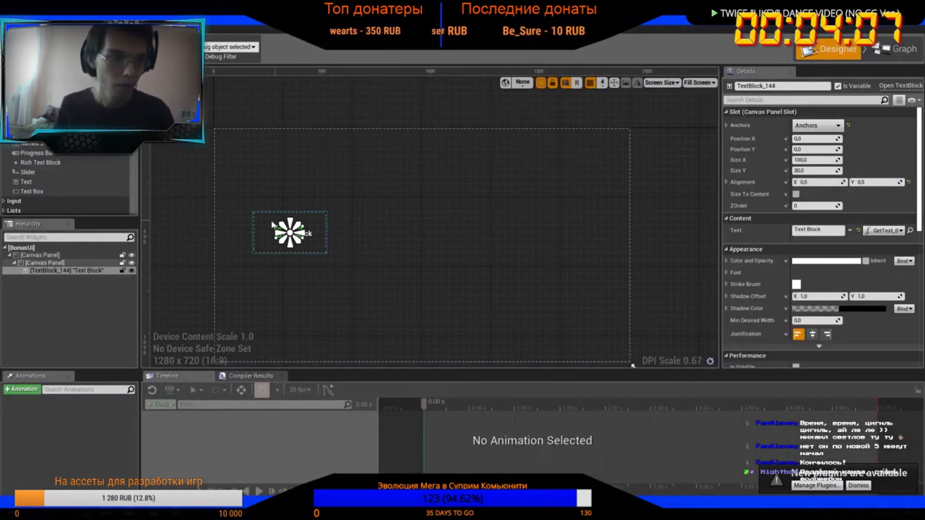
Select Button_242 in the GameUi designer and add its OnClicked event
key("ctrl+Tab")
key("ctrl+Tab")
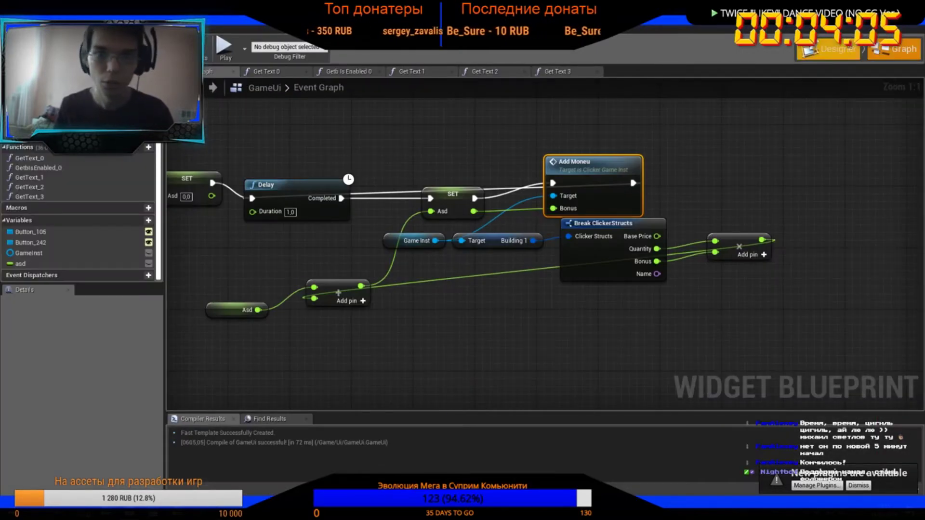
key("ctrl+Tab")
left_click(50, 278)
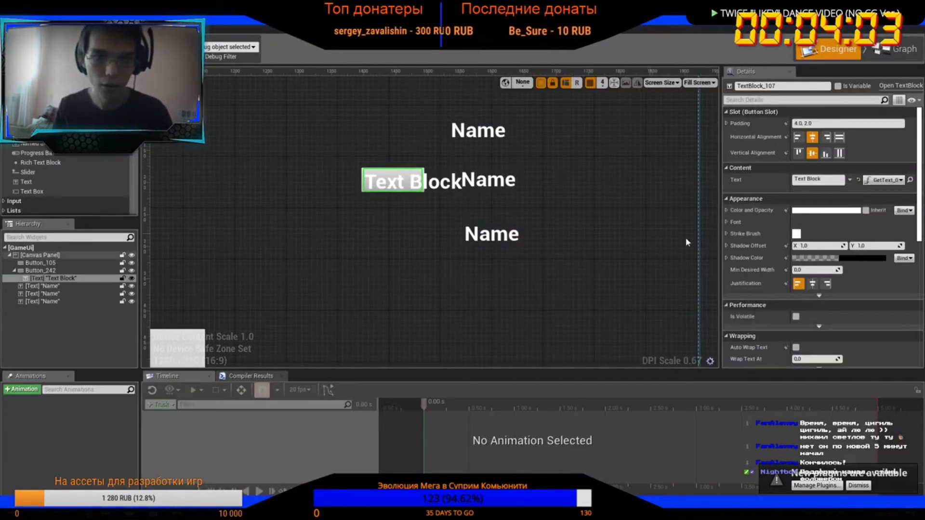
left_click(40, 270)
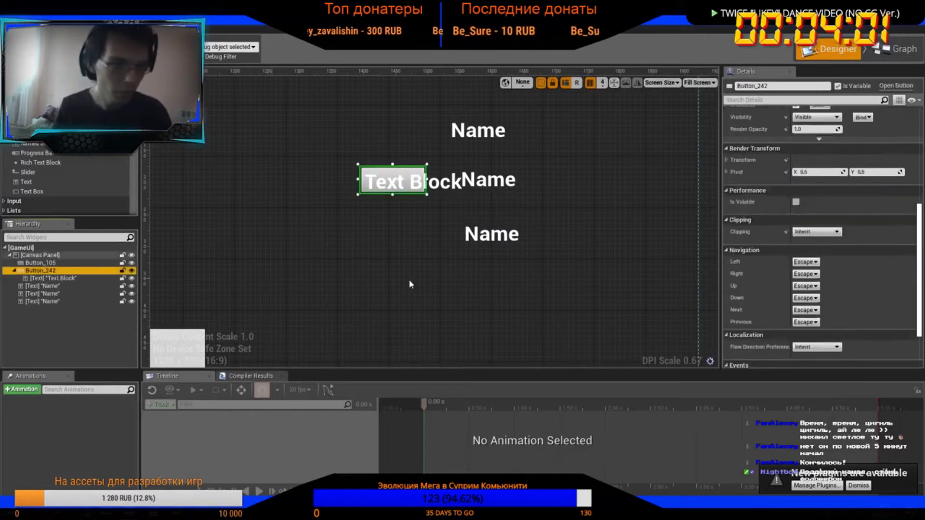
scroll(821, 298, "down", 3)
left_click(822, 307)
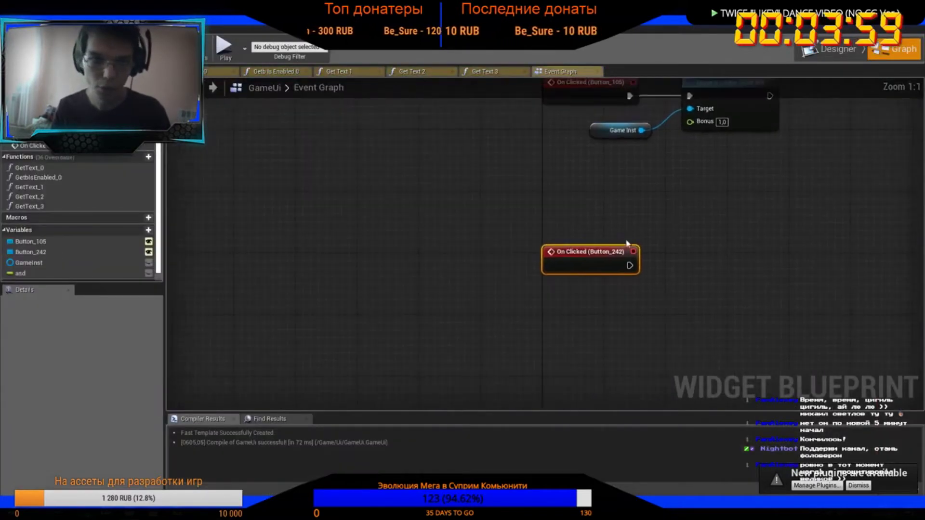
Copy the price-check nodes from the Getb Is Enabled 0 function and paste them under the new click event
scroll(536, 229, "down", 3)
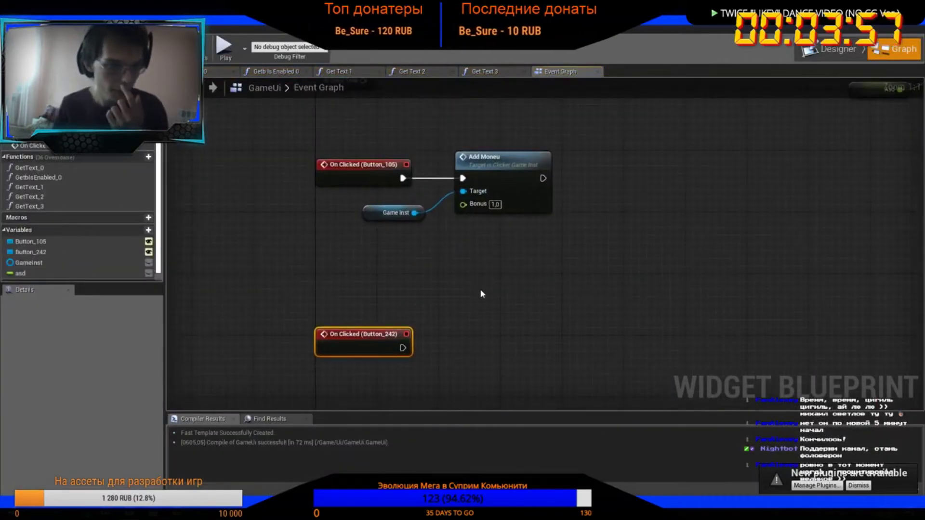
right_click_drag(404, 202, 403, 348)
scroll(687, 261, "up", 2)
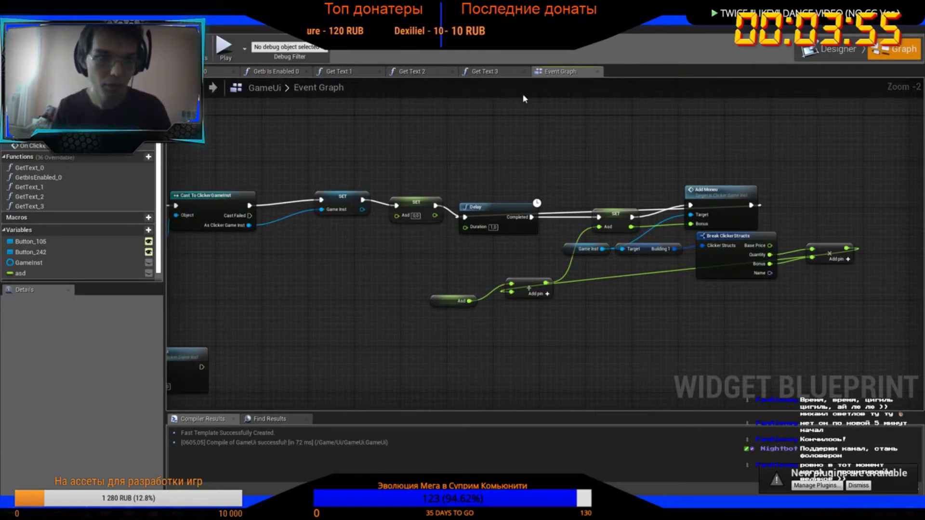
left_click(415, 72)
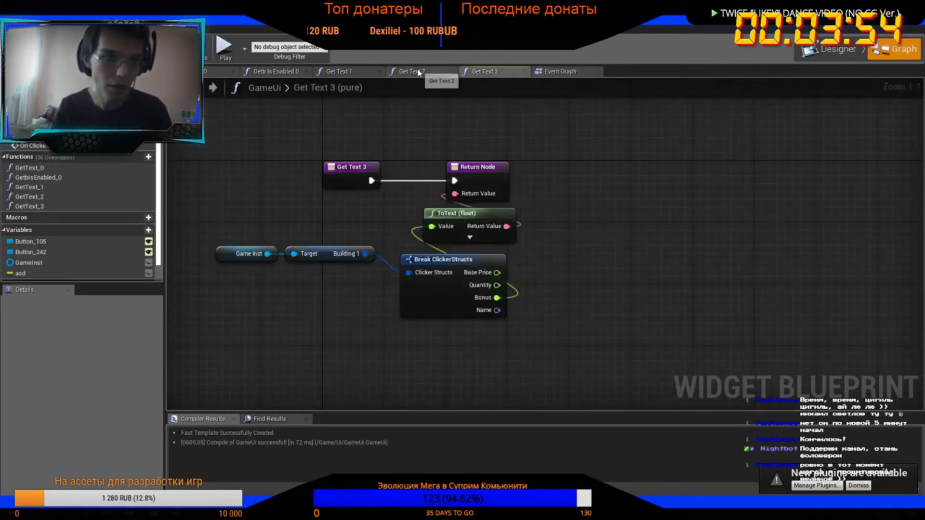
left_click(331, 74)
left_click(278, 75)
scroll(282, 190, "down", 1)
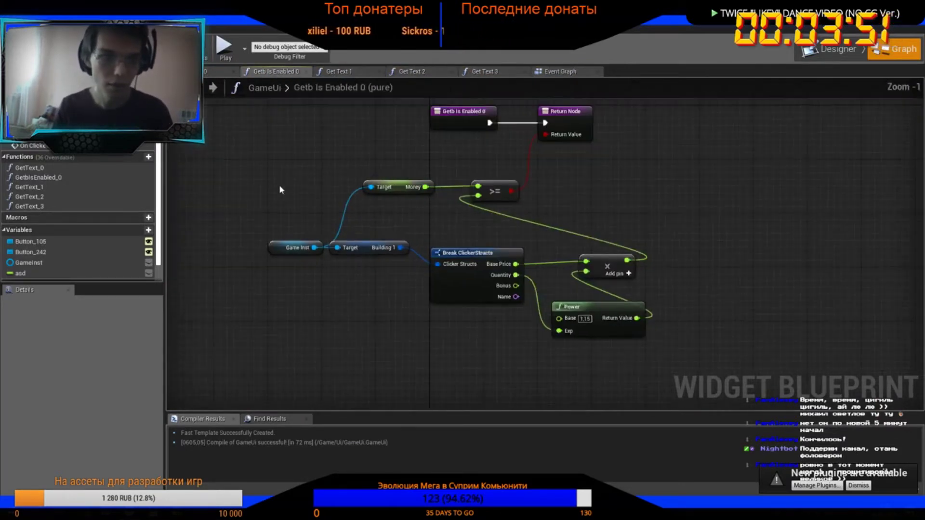
left_click_drag(383, 298, 446, 316)
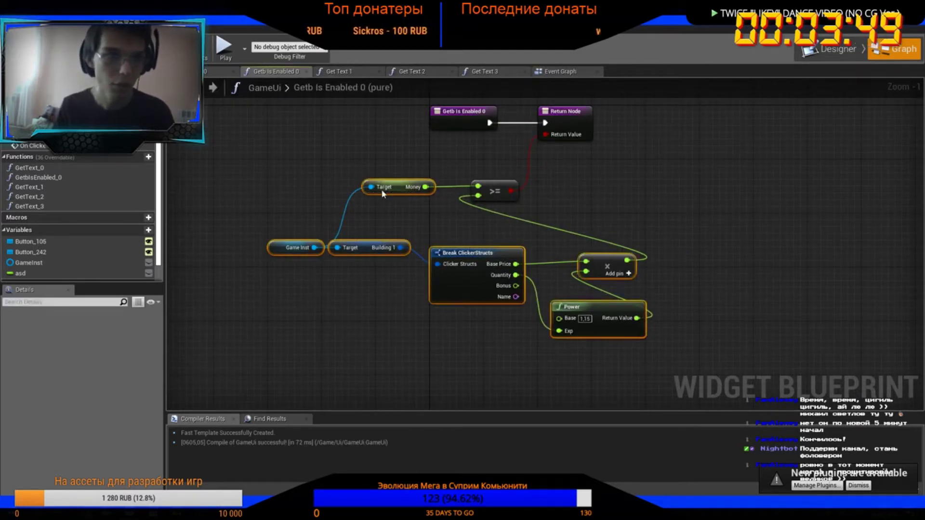
key("ctrl+c")
left_click(566, 73)
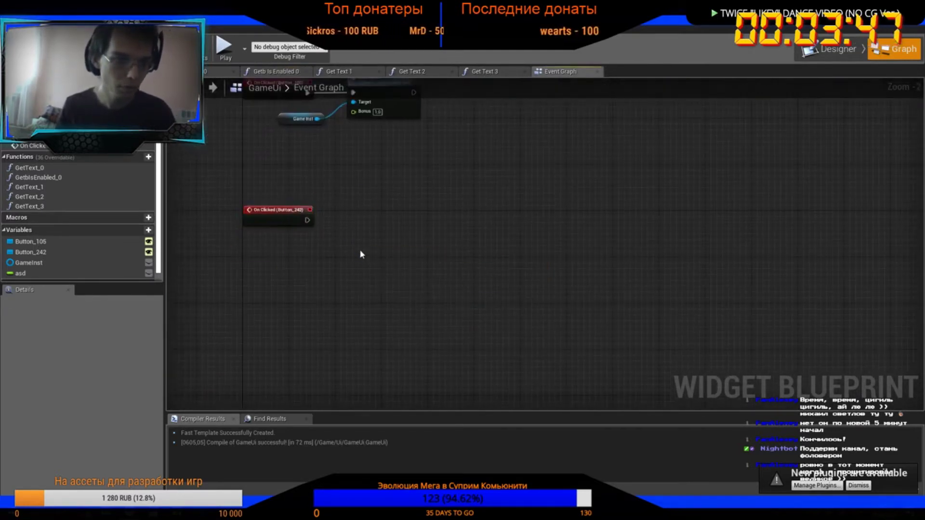
key("ctrl+v")
mouse_move(343, 196)
left_mouse_down()
mouse_move(384, 236)
mouse_move(420, 251)
mouse_move(479, 255)
left_mouse_up()
Compare Money >= price and drive a Branch from the click event with that result
left_click(391, 204)
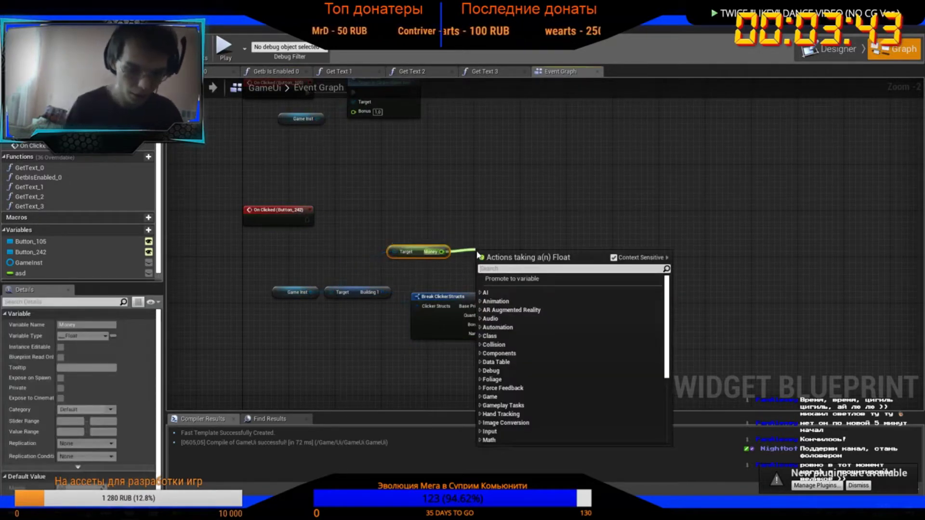
type(">=")
key("Return")
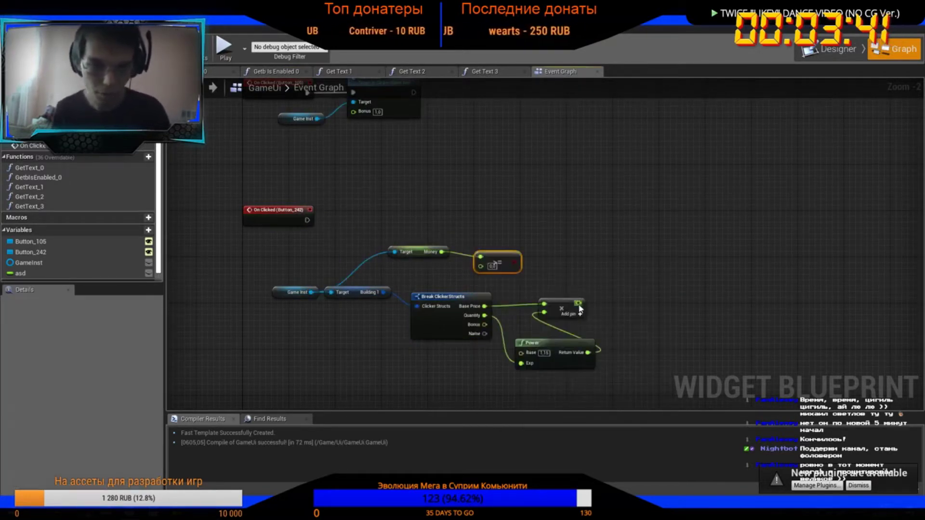
left_click_drag(578, 303, 481, 264)
left_click(489, 205)
left_click_drag(307, 221, 493, 218)
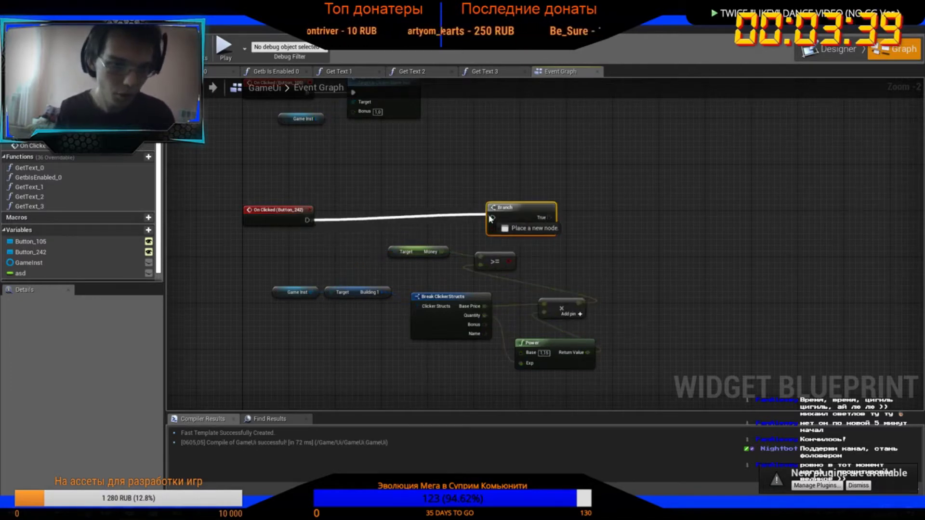
left_click_drag(510, 261, 494, 227)
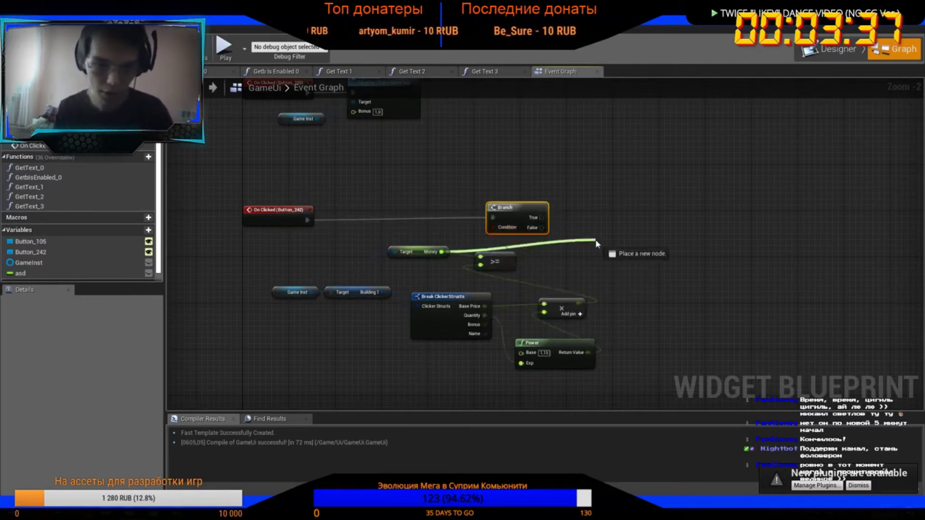
On the Branch's True path, set the game instance's Money to Money minus the price
left_click_drag(442, 252, 597, 243)
type("*")
left_click(628, 292)
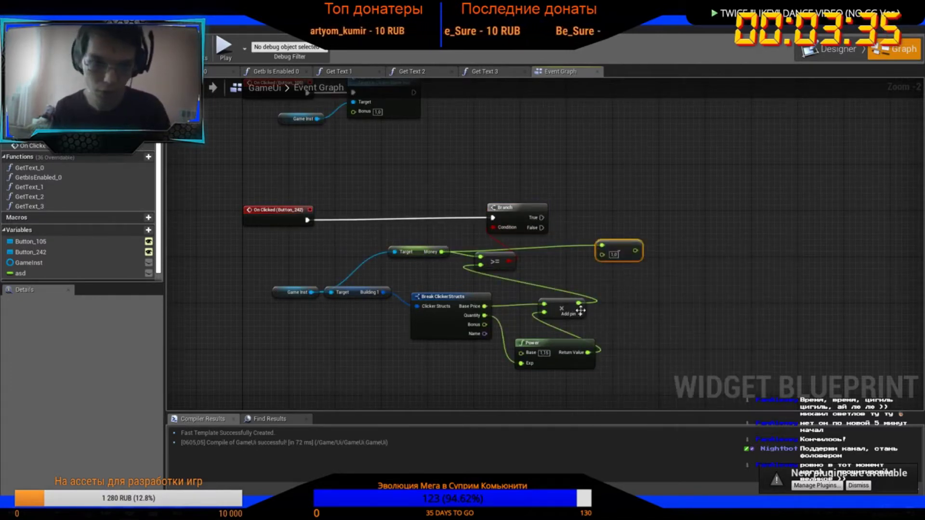
left_click_drag(579, 303, 603, 254)
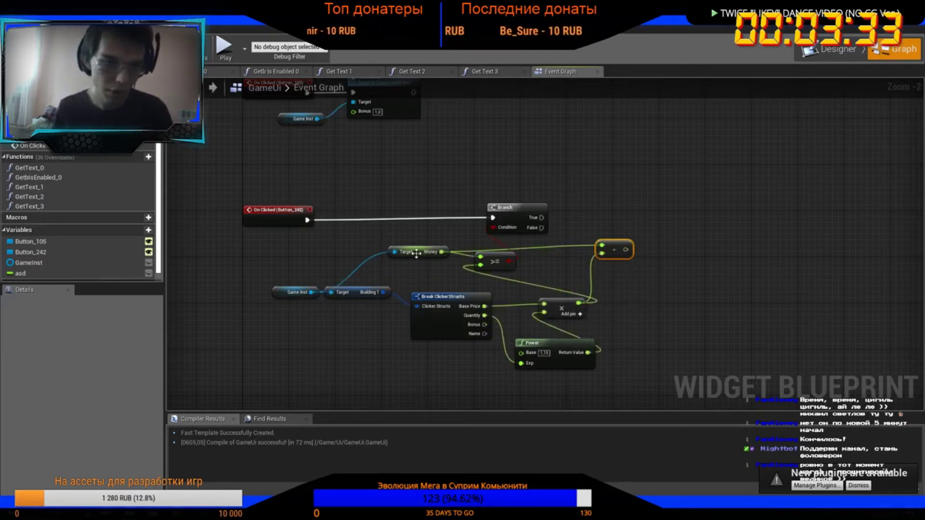
left_click_drag(310, 293, 336, 259)
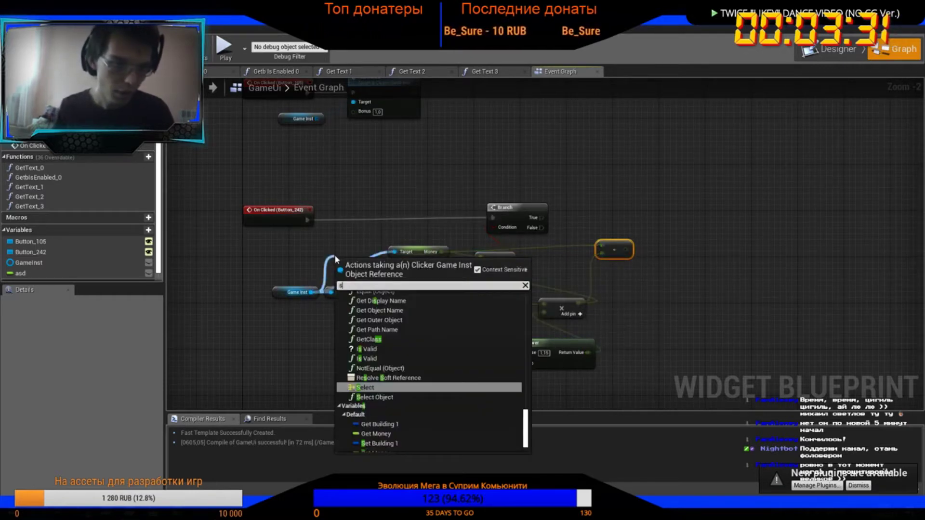
type("set money")
key("Return")
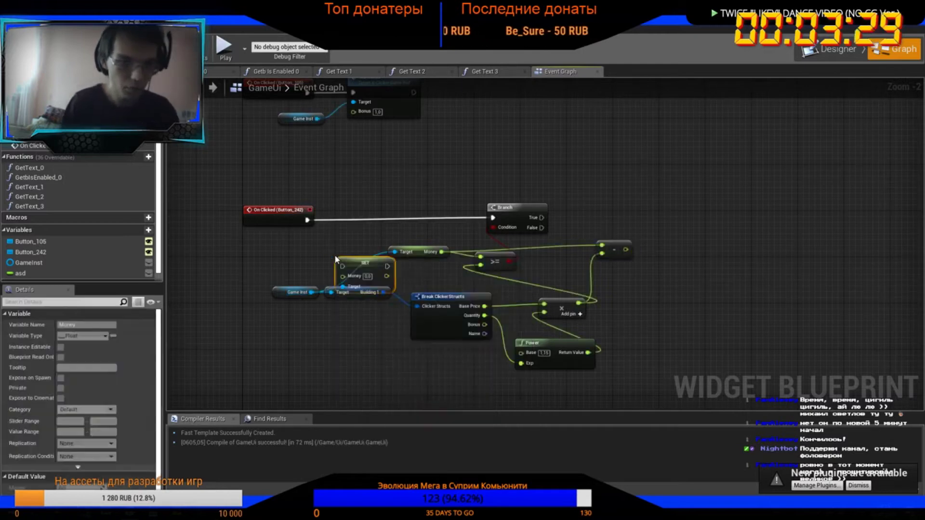
left_click_drag(336, 259, 654, 207)
left_click_drag(542, 217, 658, 215)
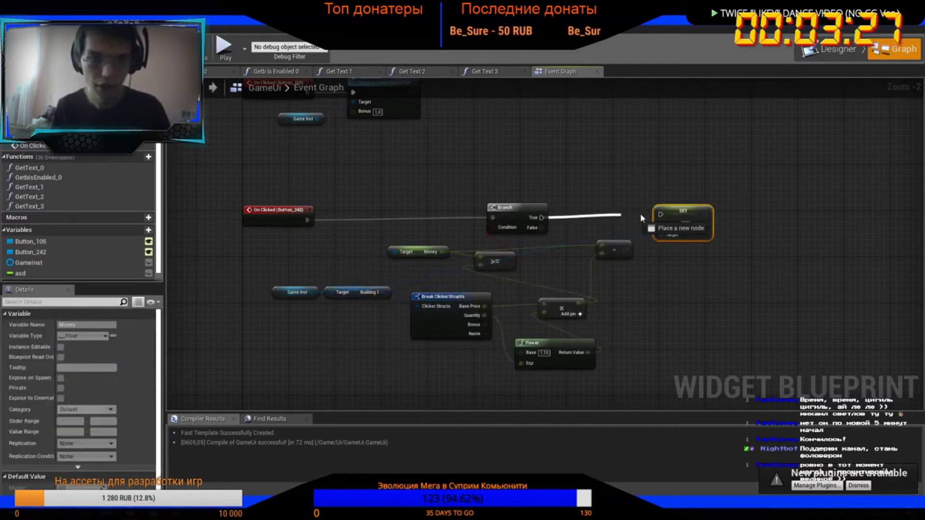
left_click_drag(626, 250, 661, 224)
After Set Money, use Set members to set Building 1's Quantity to Quantity + 1
right_click_drag(703, 265, 606, 277)
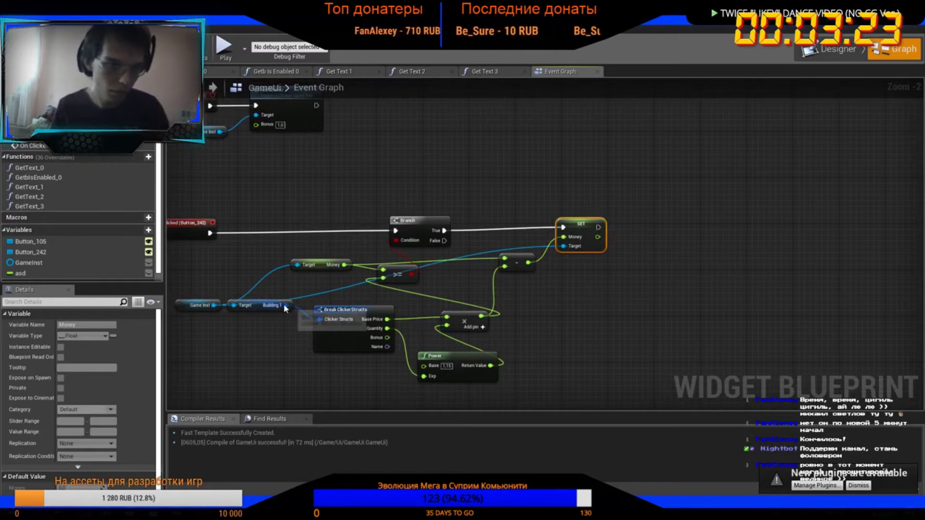
left_click_drag(285, 306, 590, 296)
type("set memb")
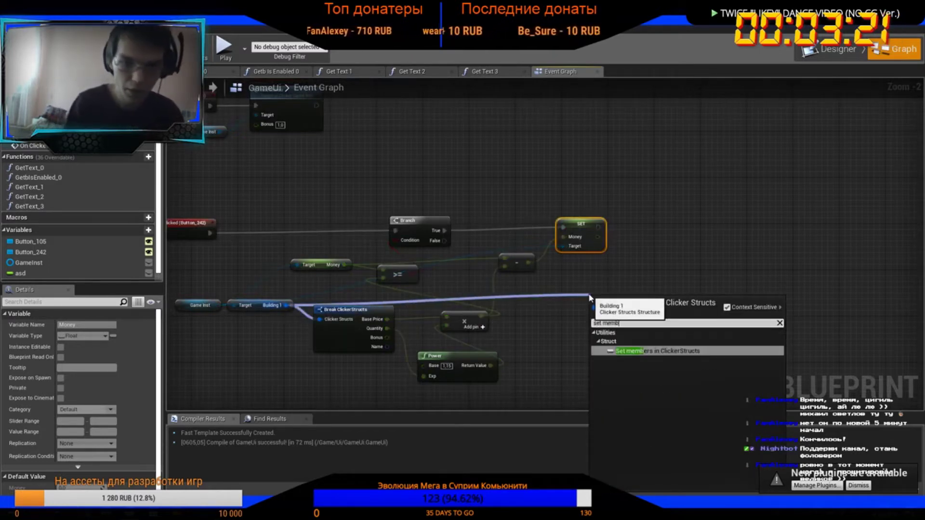
key("Return")
mouse_move(633, 305)
left_mouse_down()
mouse_move(685, 207)
mouse_move(685, 219)
left_mouse_up()
left_click_drag(598, 227, 649, 222)
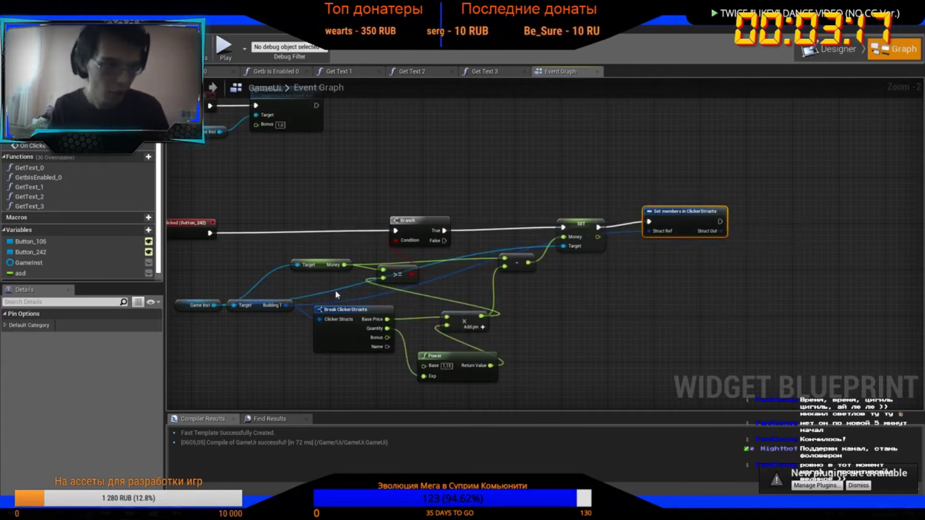
left_click(5, 326)
left_click(60, 349)
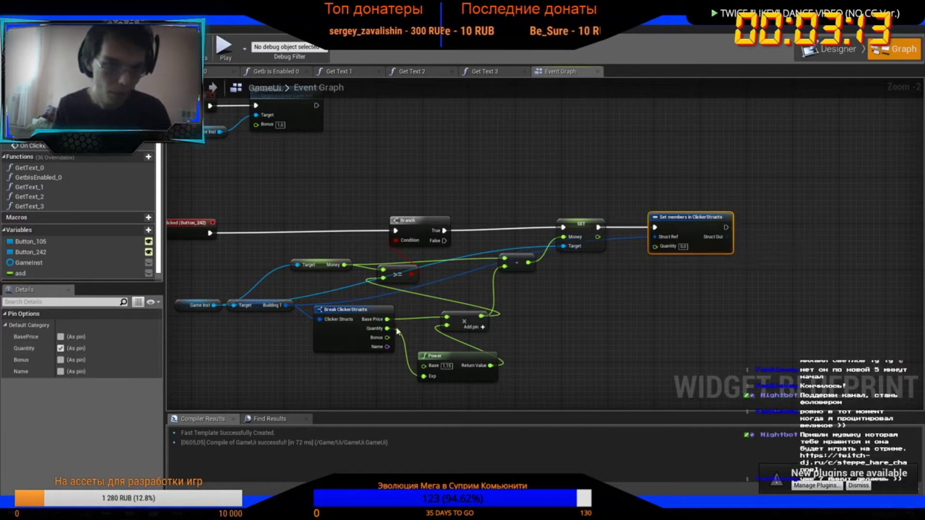
left_click_drag(387, 328, 552, 326)
type("+")
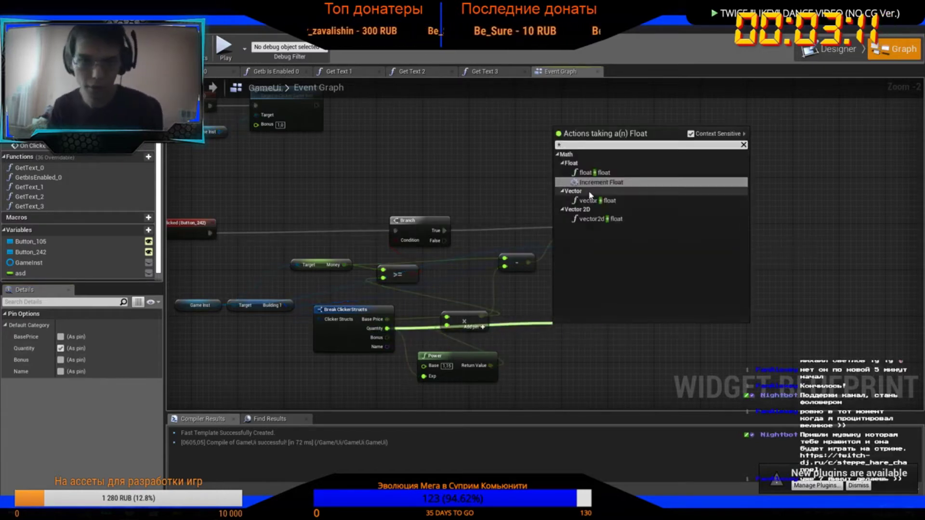
left_click(600, 191)
left_click_drag(591, 327, 656, 246)
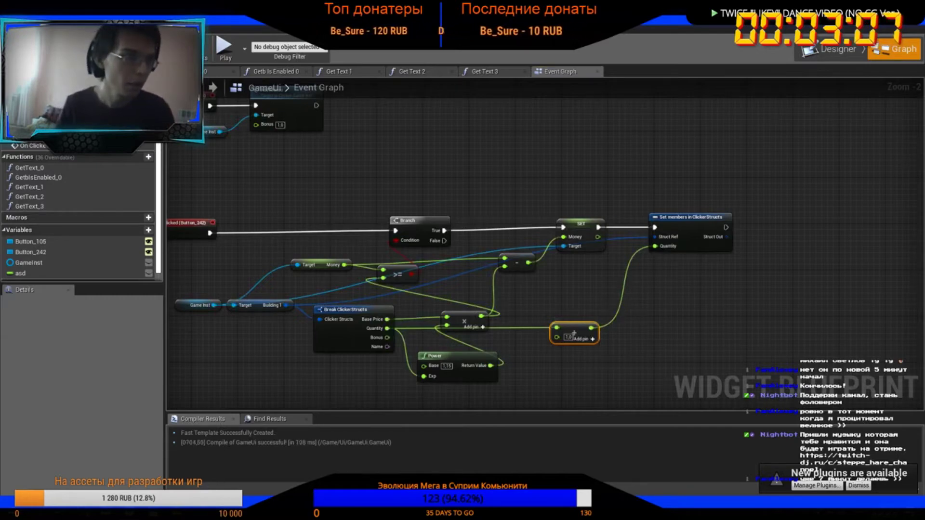
key("alt+p")
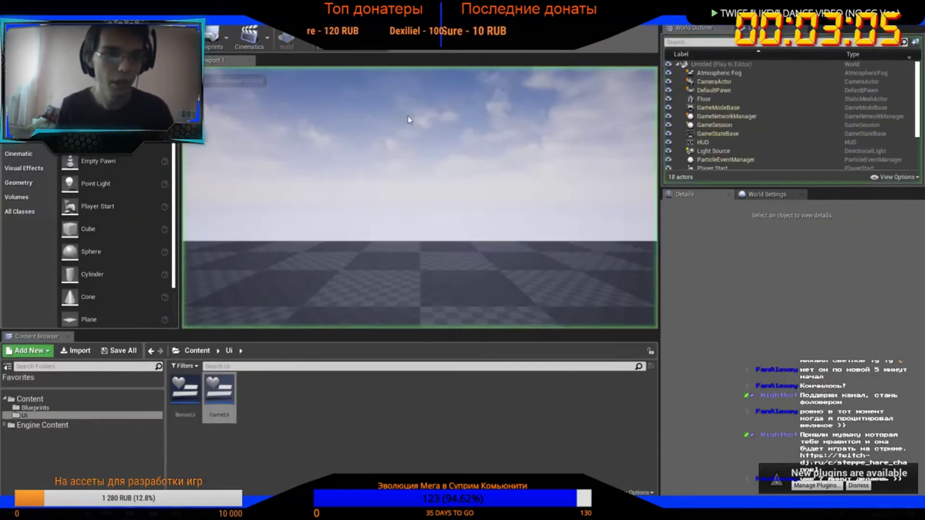
left_click(421, 203)
left_click(420, 204)
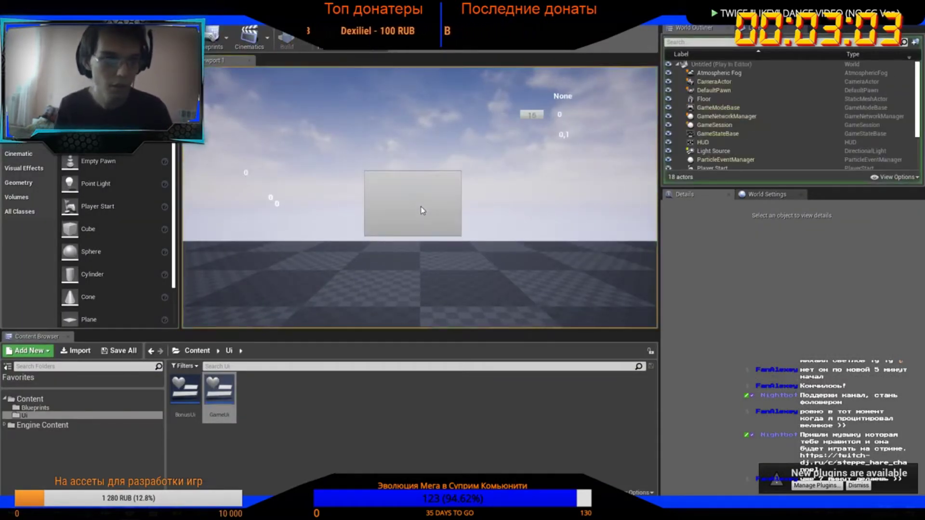
left_click(421, 207)
left_click(421, 207)
left_click(420, 207)
left_click(420, 207)
key("Escape")
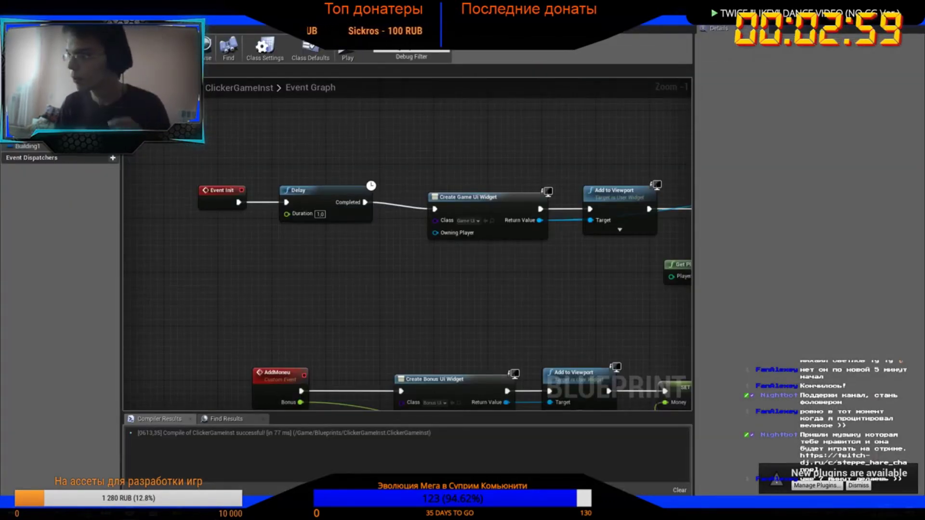
left_click(348, 58)
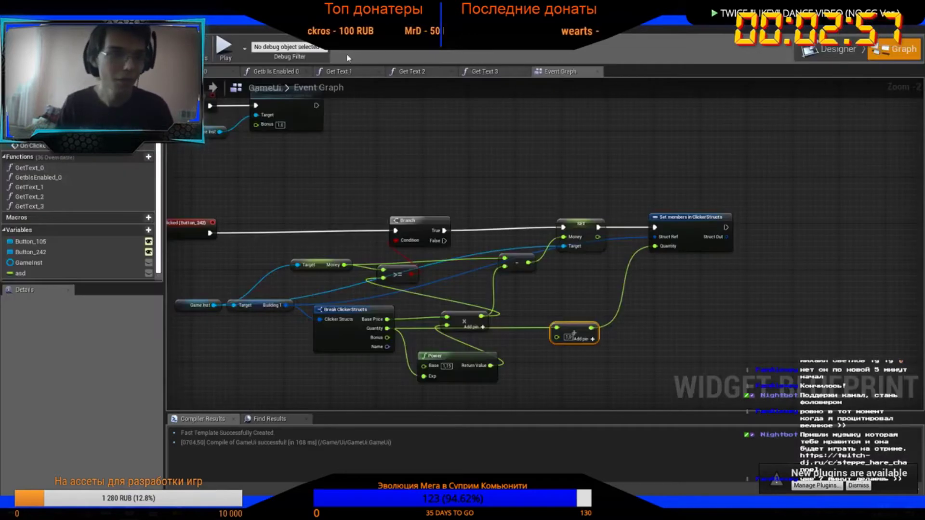
left_click(823, 50)
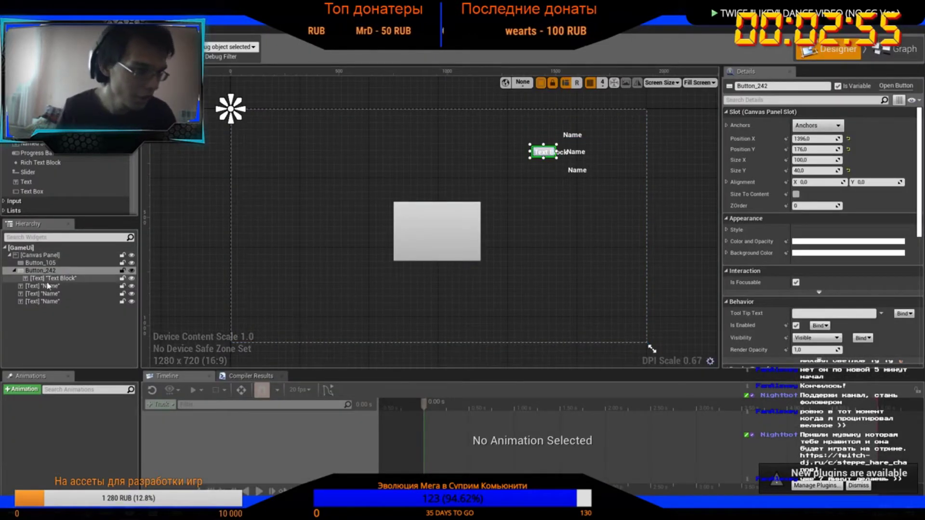
Add a Text Block with a GetText_4 binding that returns Game Inst's Money
left_click_drag(26, 181, 263, 139)
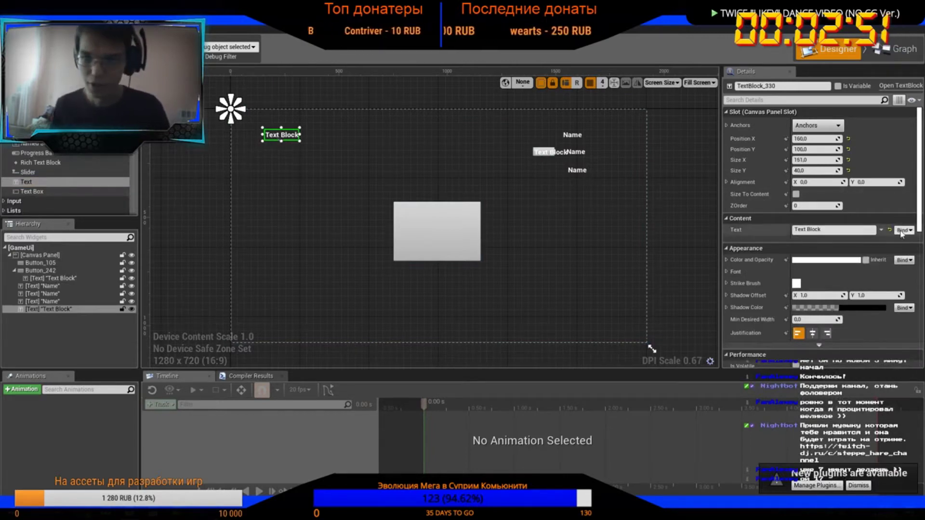
left_click(903, 230)
left_click(890, 241)
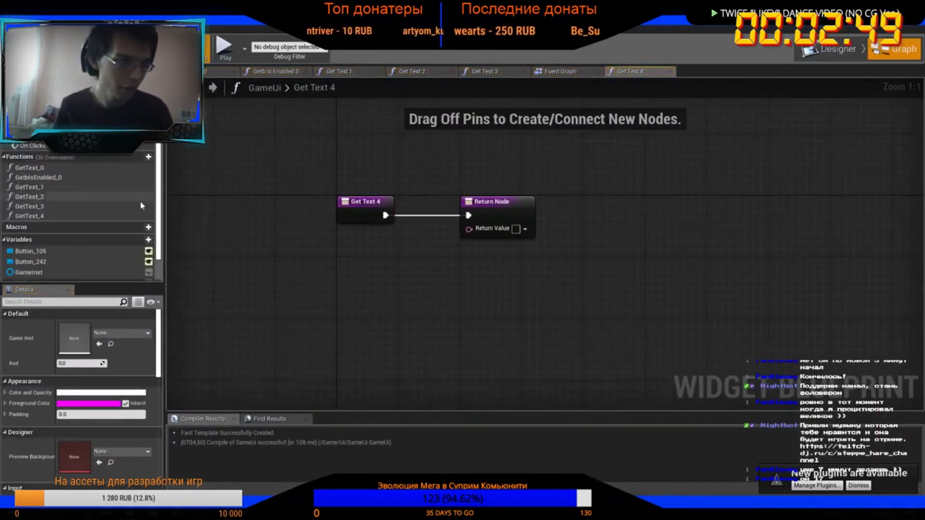
mouse_move(29, 273)
left_mouse_down("ctrl")
mouse_move(381, 262)
mouse_move(471, 278)
left_mouse_up("ctrl")
type("meno")
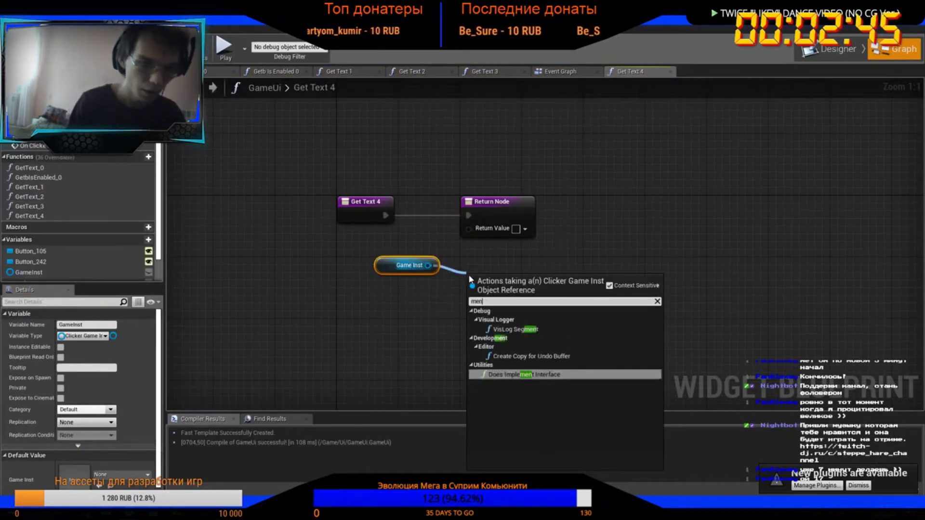
key("BackSpace")
key("BackSpace")
key("BackSpace")
type("oney")
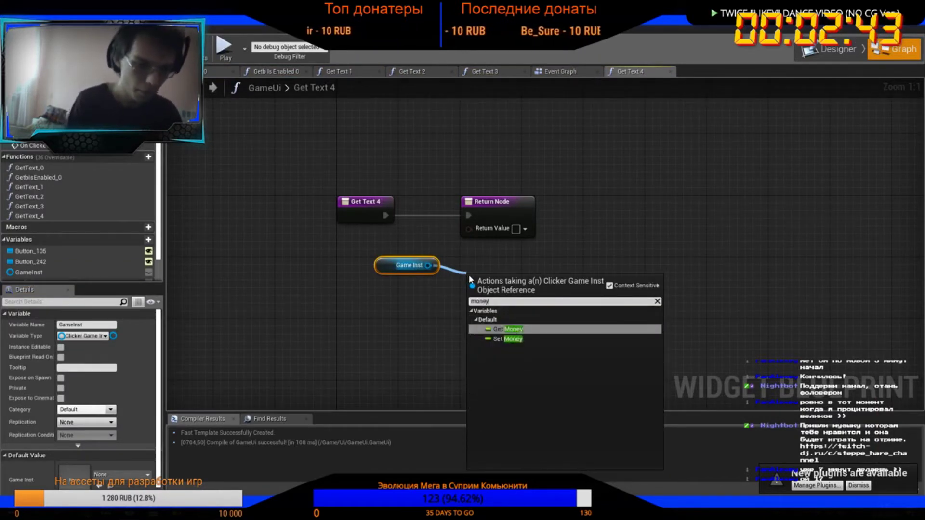
key("Return")
left_click_drag(539, 281, 469, 228)
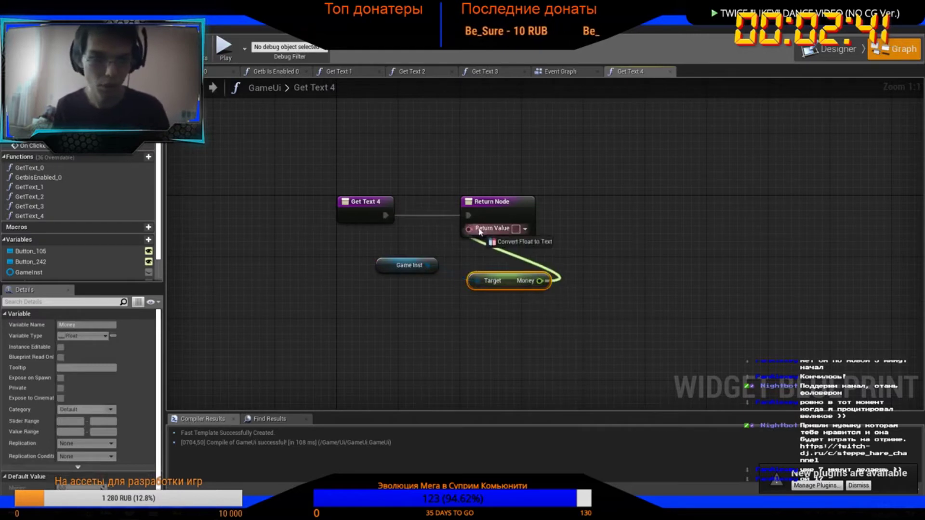
Play-test the game, click the main button repeatedly so Money rises, then stop
key("alt+p")
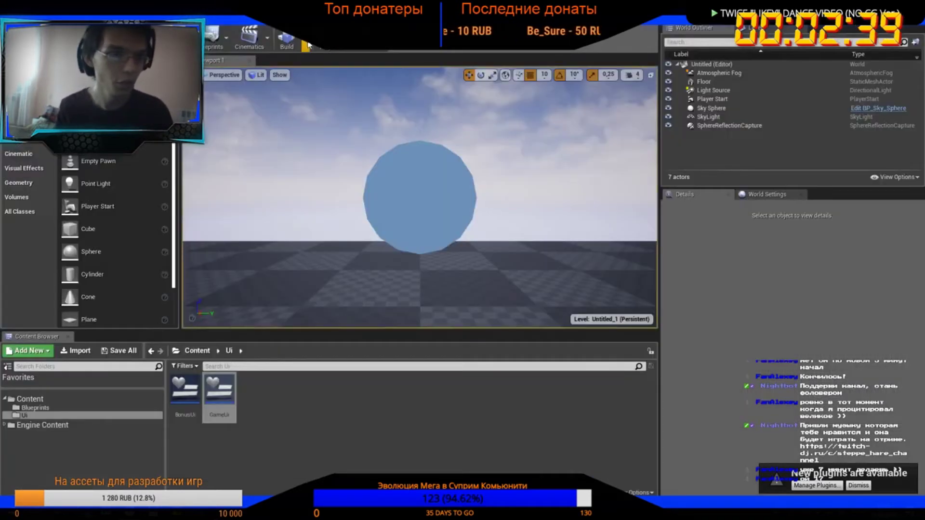
left_click(408, 206)
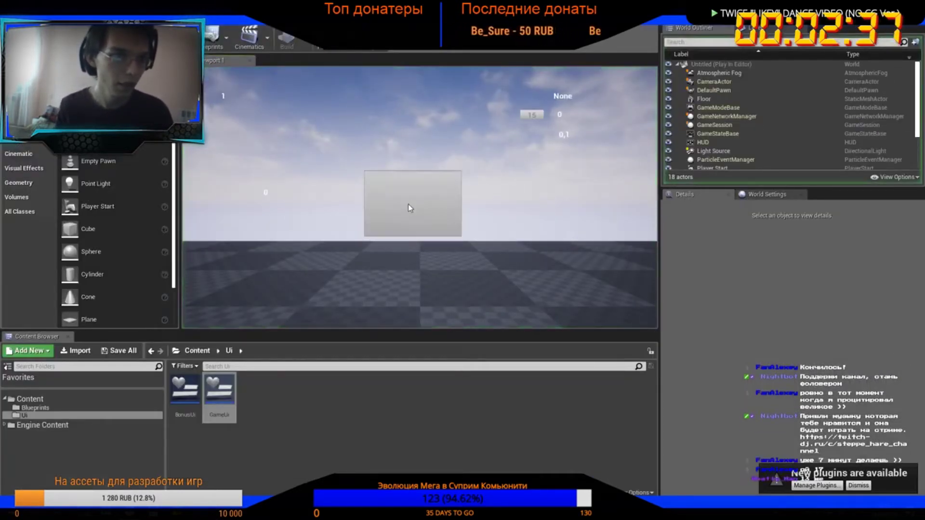
left_click(409, 206)
left_click(409, 205)
left_click(409, 206)
left_click(409, 206)
left_click(409, 205)
left_click(408, 204)
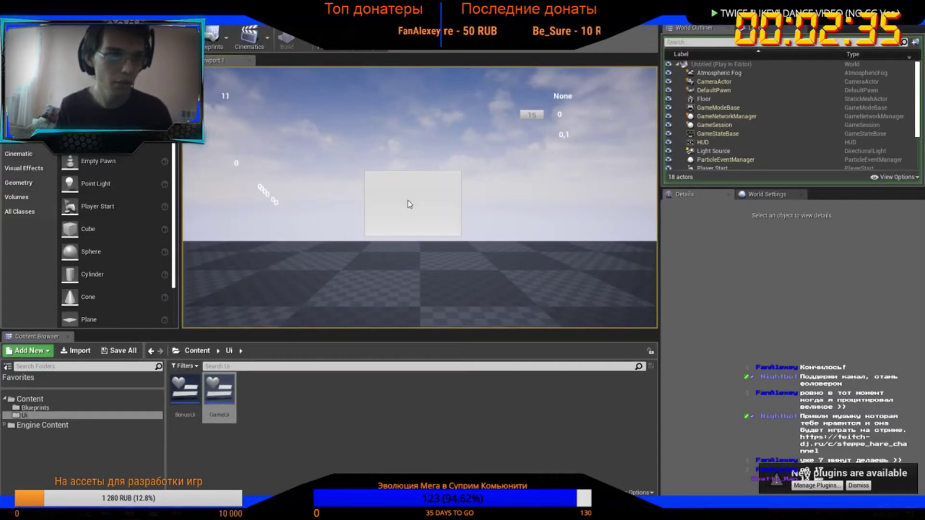
left_click(407, 201)
left_click(407, 201)
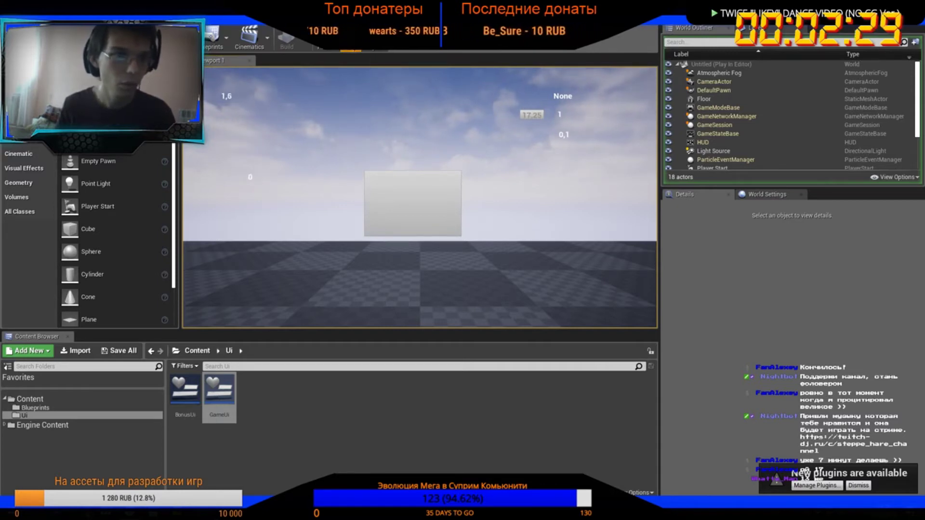
key("Escape")
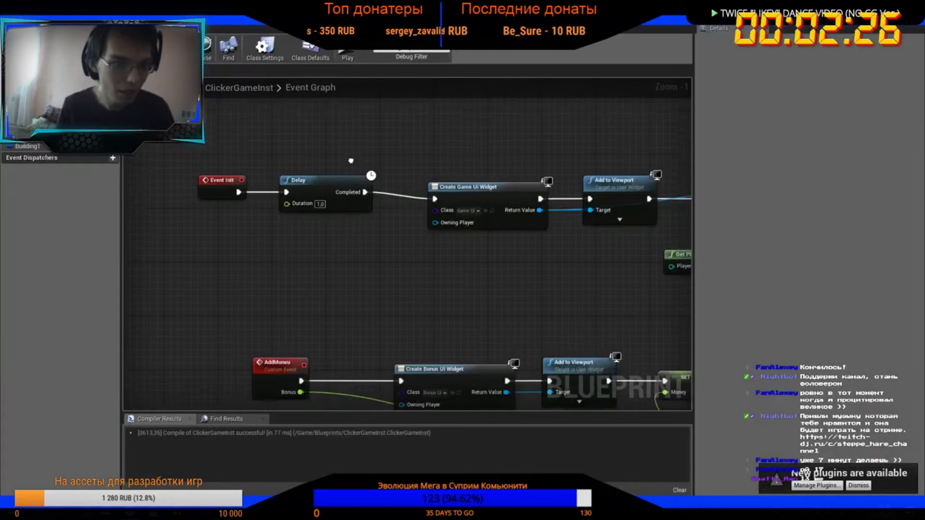
Wire AddMoneu's Bonus into the Create Bonus Ui Widget's Bonus input
right_click_drag(430, 259, 399, 167)
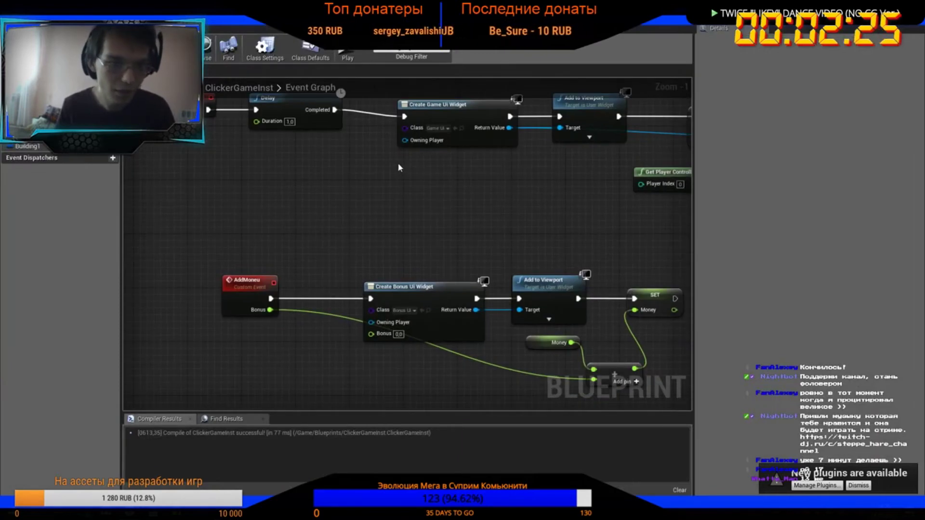
right_click_drag(495, 251, 487, 168)
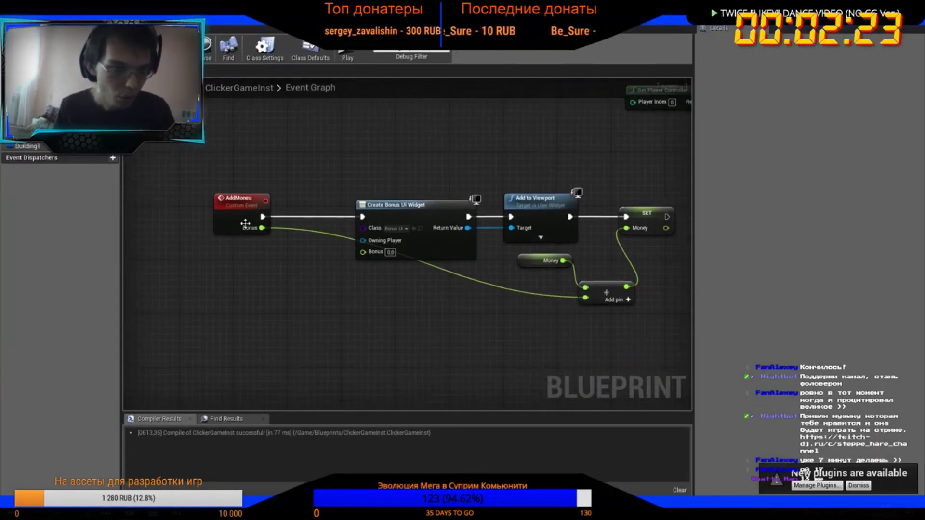
left_click_drag(262, 228, 363, 251)
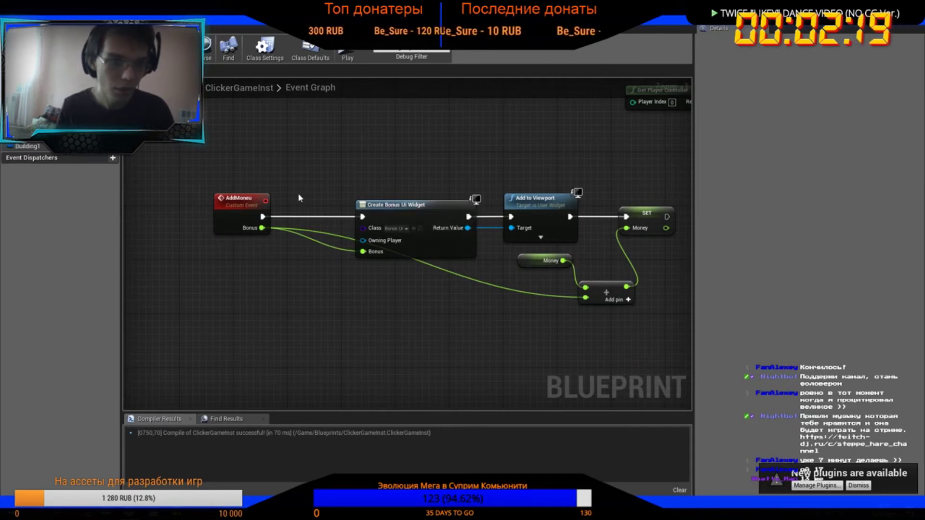
Add a Bonus == 0 check and a Branch whose False path creates the bonus widget
right_click_drag(219, 213, 324, 212)
mouse_move(323, 212)
left_mouse_down()
mouse_move(254, 212)
mouse_move(336, 236)
left_mouse_up()
type("==")
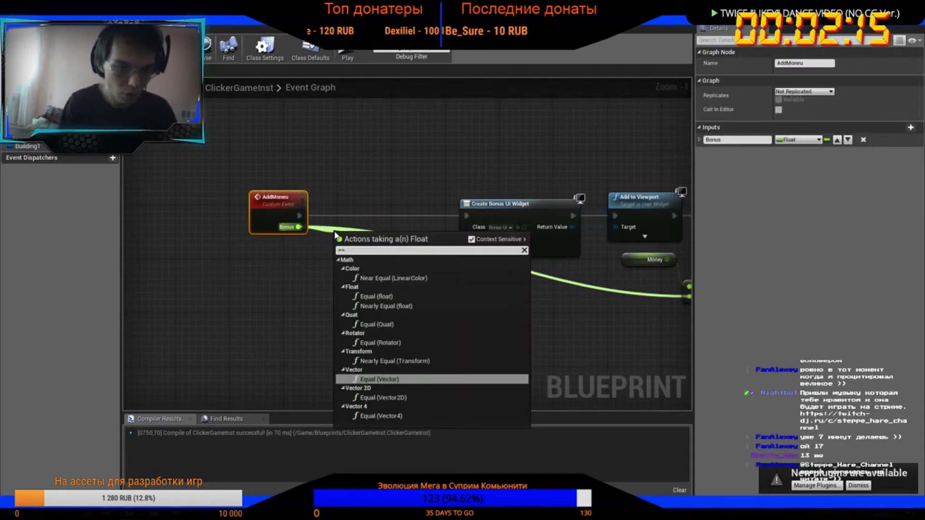
left_click(376, 297)
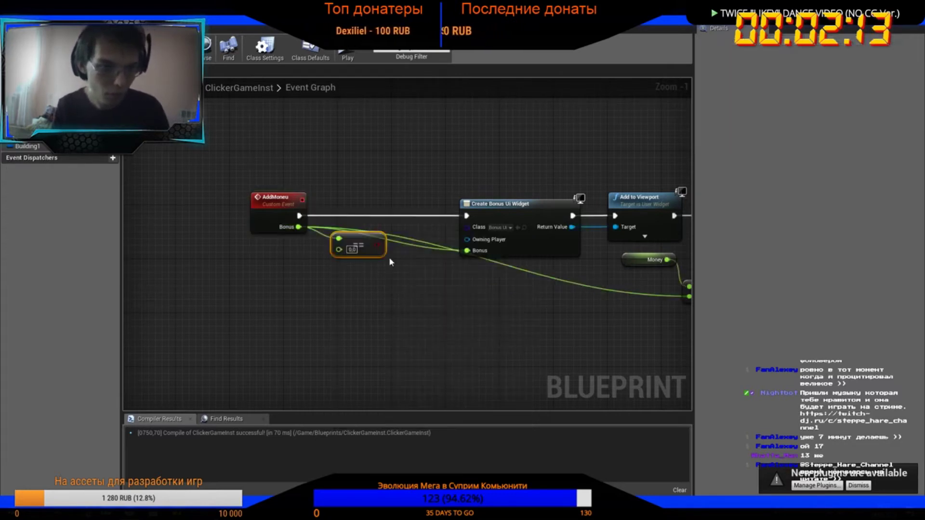
left_click(365, 193)
left_click_drag(299, 215, 370, 209)
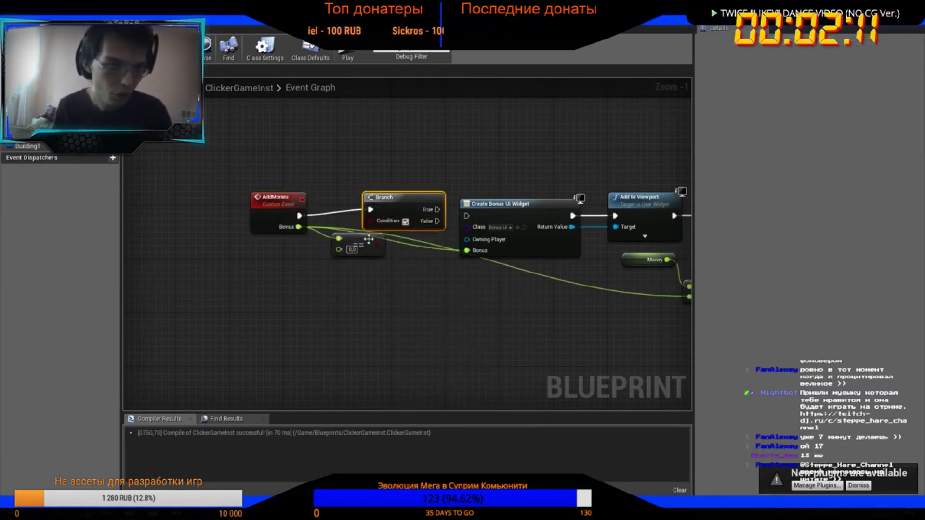
left_click_drag(377, 245, 372, 221)
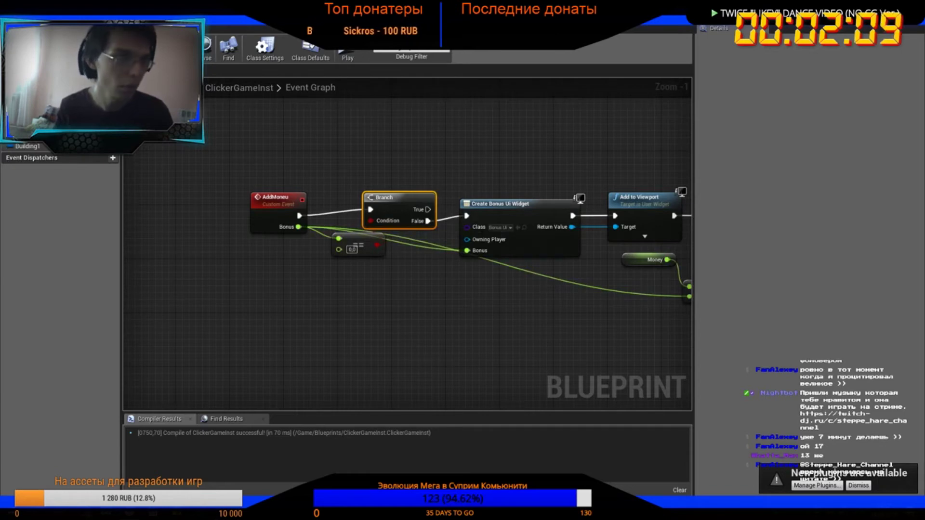
Play-test: click the main button four times, then buy one Building 1
left_click(346, 50)
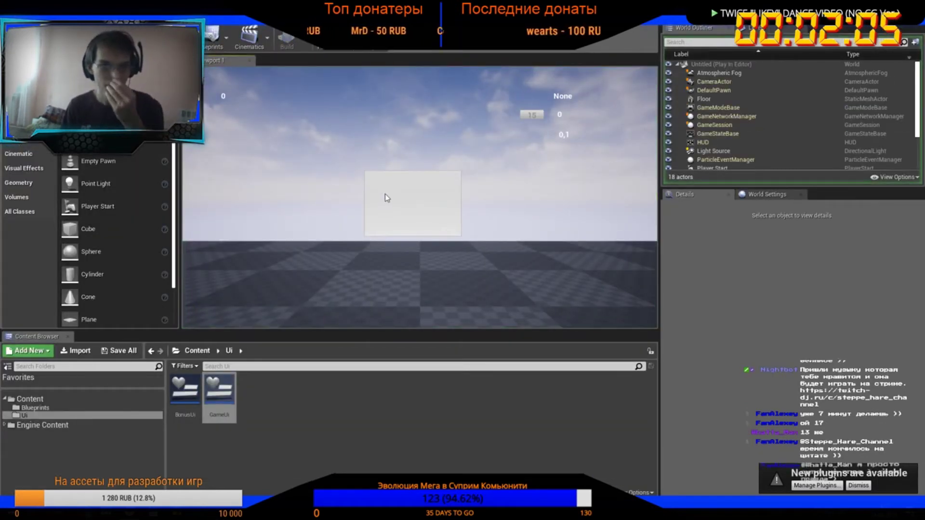
left_click(385, 195)
left_click(384, 196)
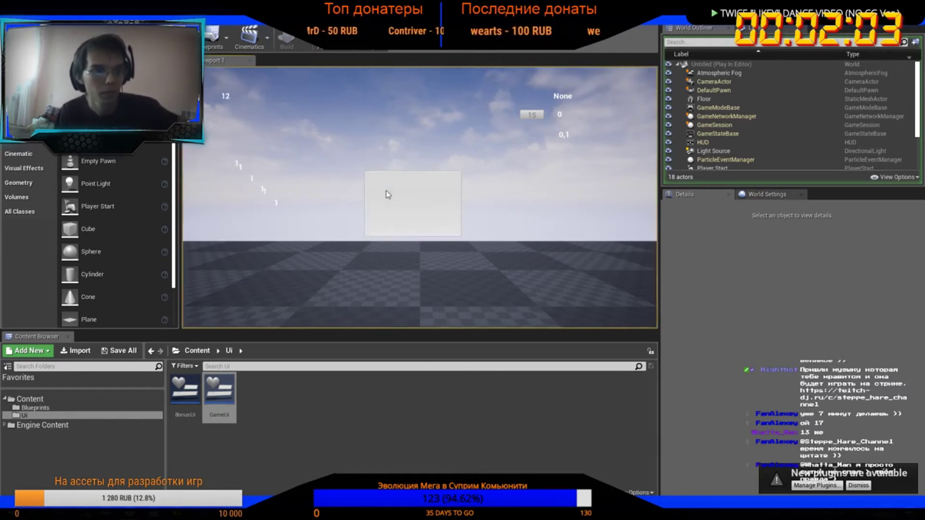
left_click(382, 196)
left_click(379, 197)
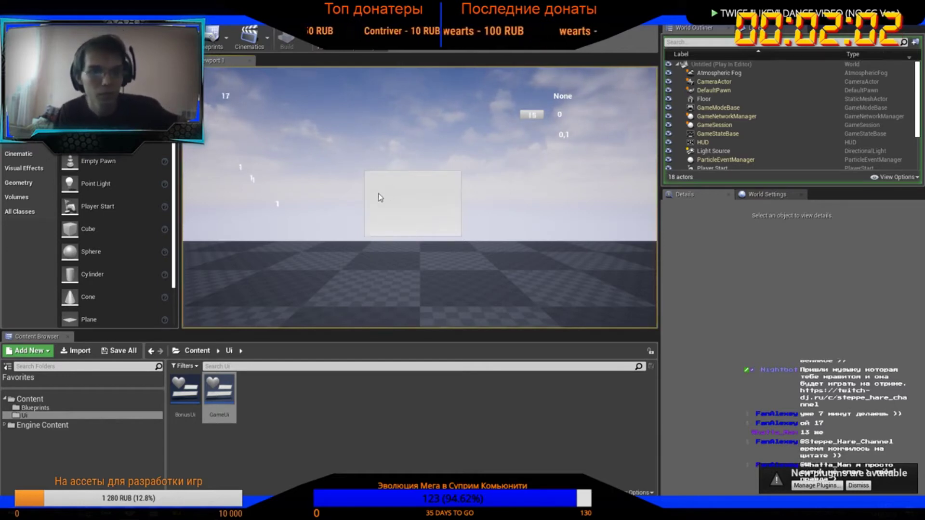
left_click(537, 116)
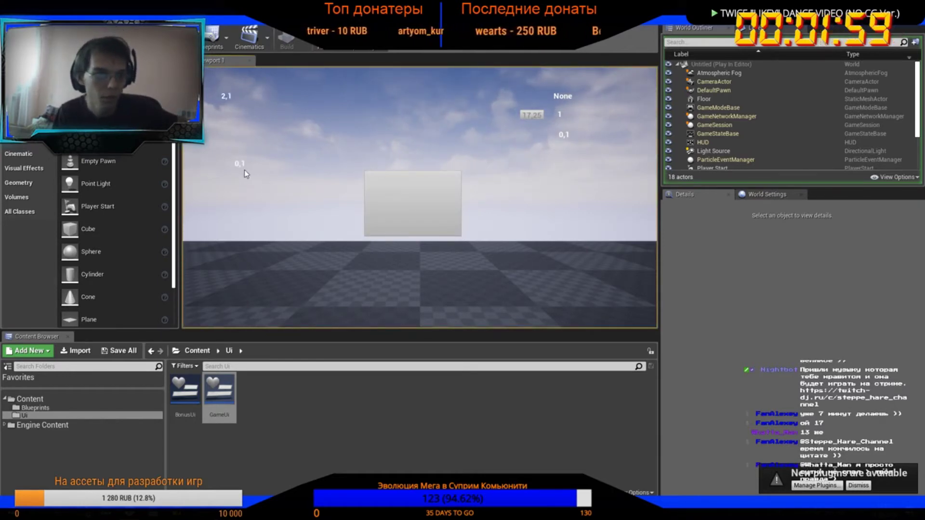
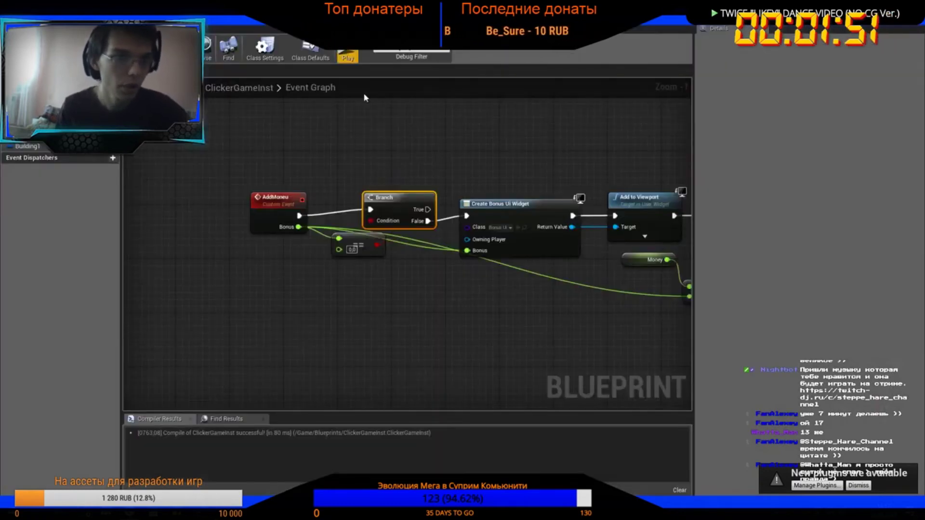
Zoom in and out across the ClickerGameInst event graph to review the AddMoney logic
scroll(269, 141, "down", 1)
scroll(297, 148, "down", 4)
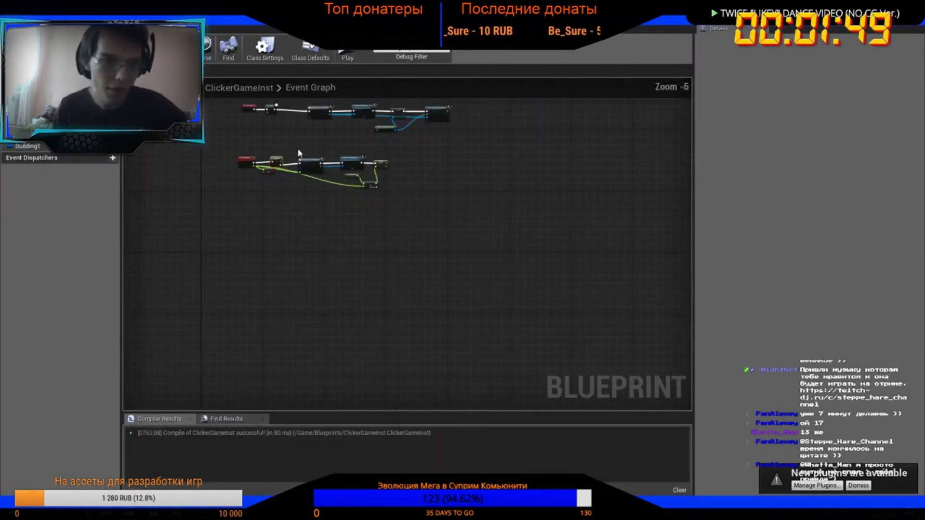
scroll(303, 193, "up", 4)
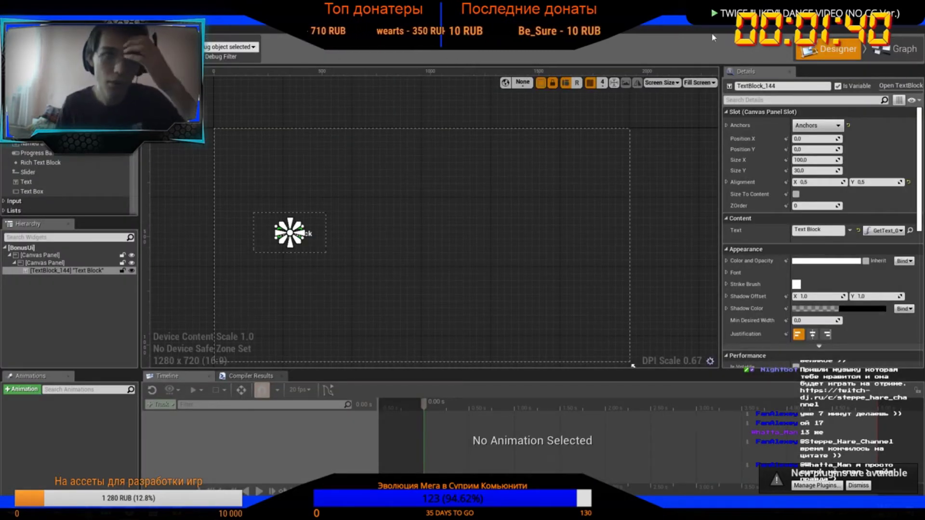
In the GameUi event graph, connect Add Money's execution pin to the SET node
left_click(881, 52)
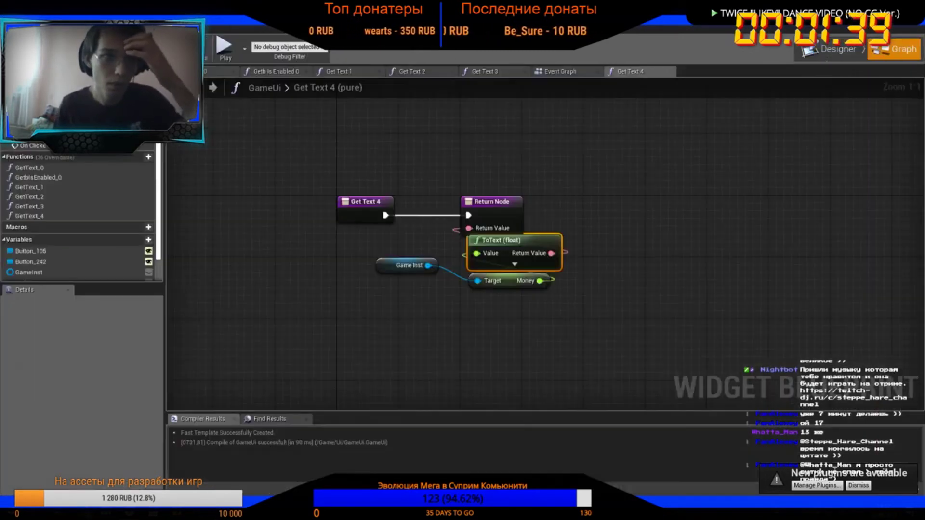
left_click(559, 72)
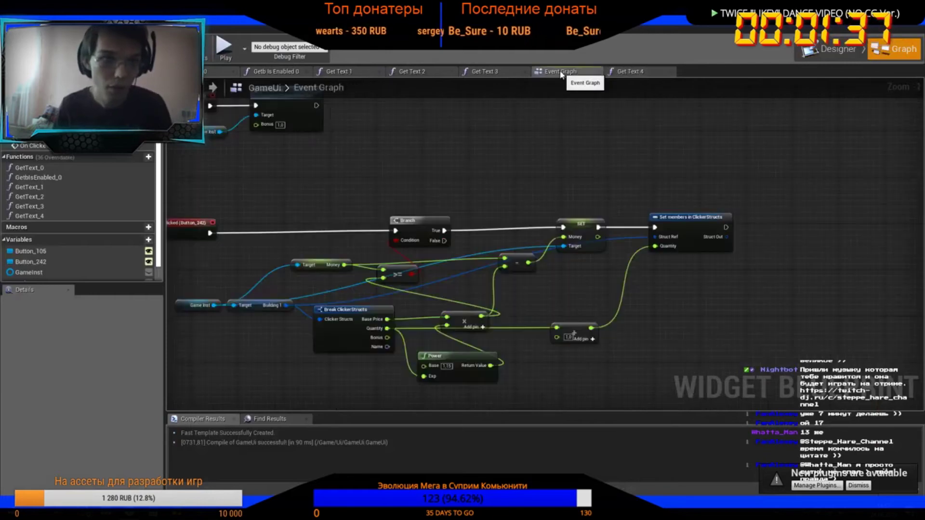
scroll(559, 164, "down", 6)
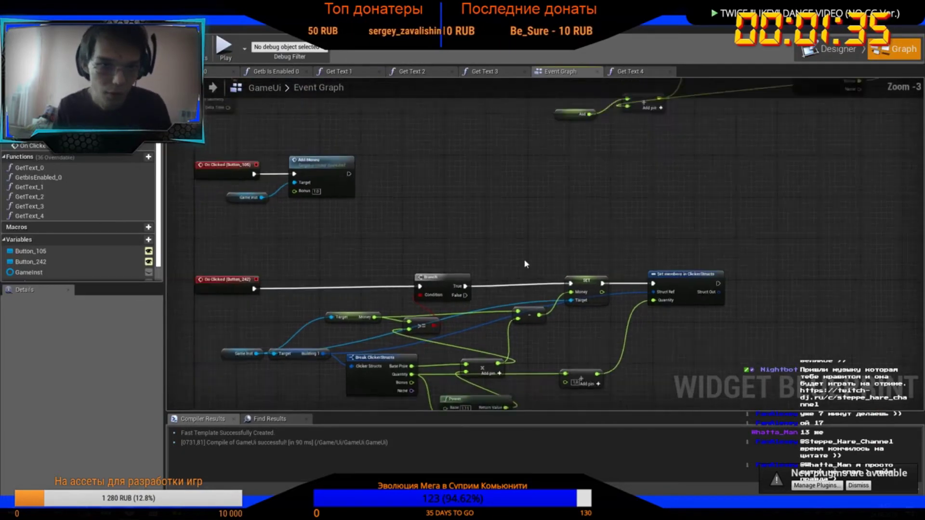
scroll(464, 216, "up", 3)
scroll(476, 226, "up", 2)
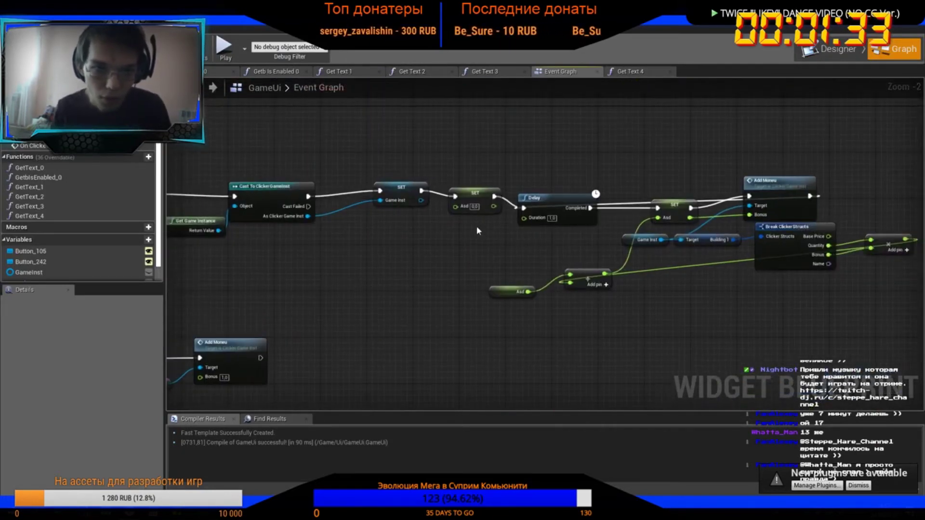
right_click_drag(539, 240, 414, 240)
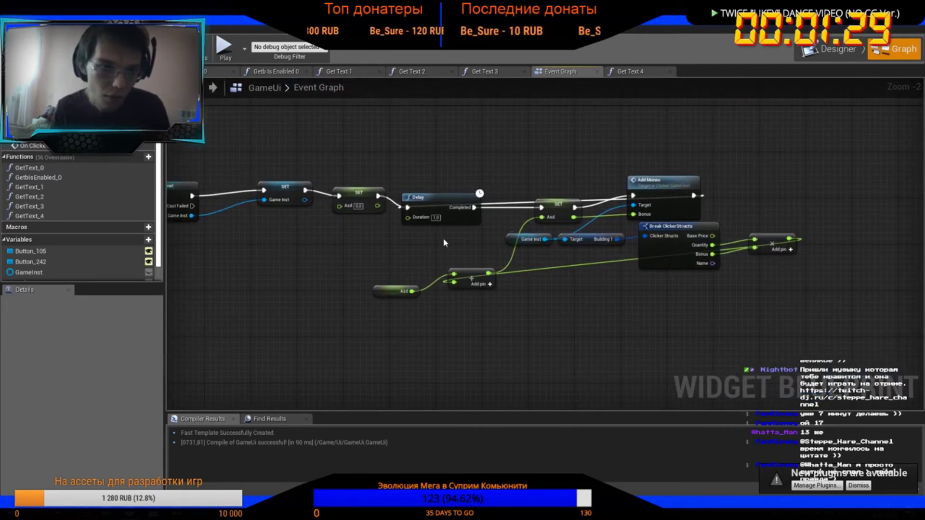
left_click_drag(633, 196, 345, 198)
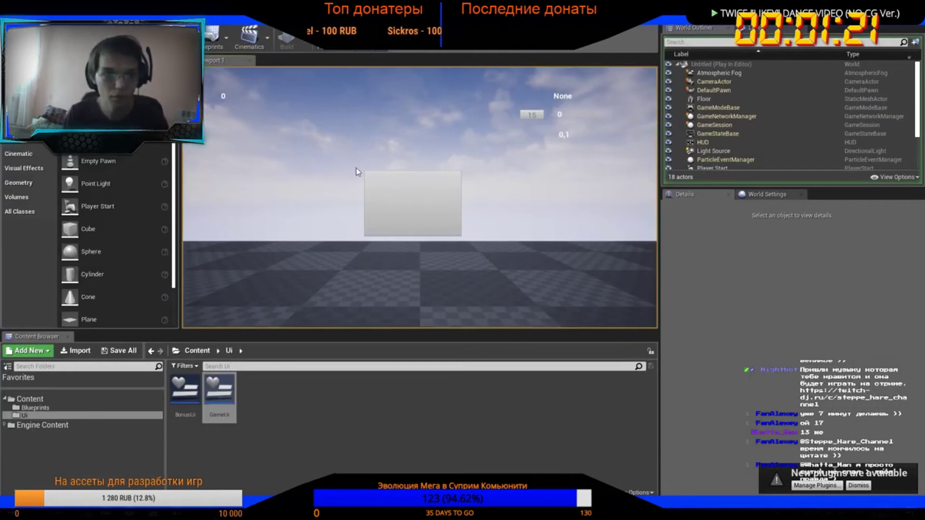
Click the in-game button repeatedly for money, then buy the upgrade to level 2
left_click(403, 197)
triple_click(402, 195)
triple_click(401, 194)
triple_click(402, 195)
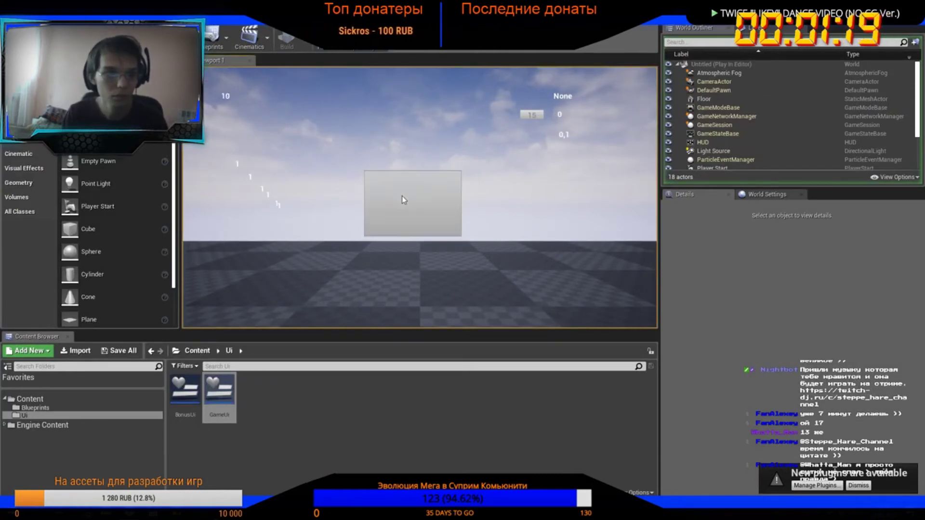
triple_click(402, 195)
double_click(402, 196)
double_click(402, 196)
left_click(402, 196)
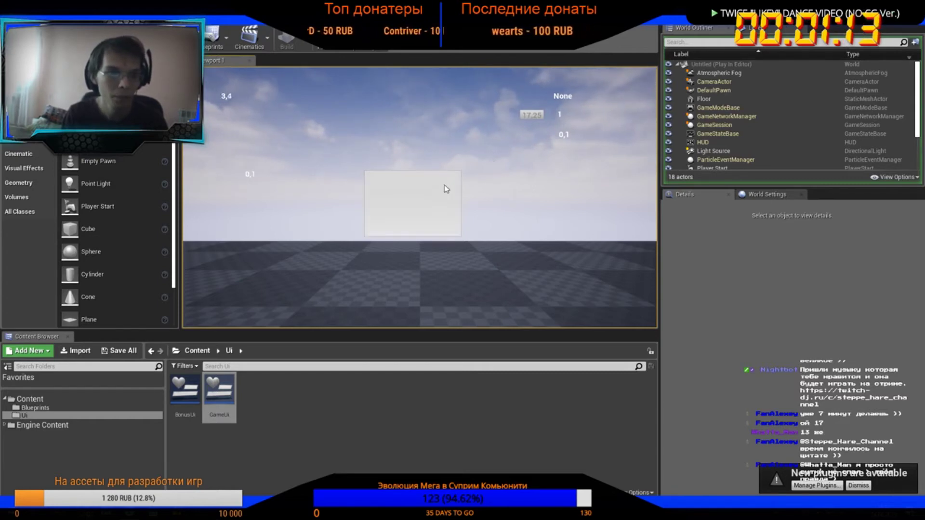
left_click(421, 193)
left_click(420, 193)
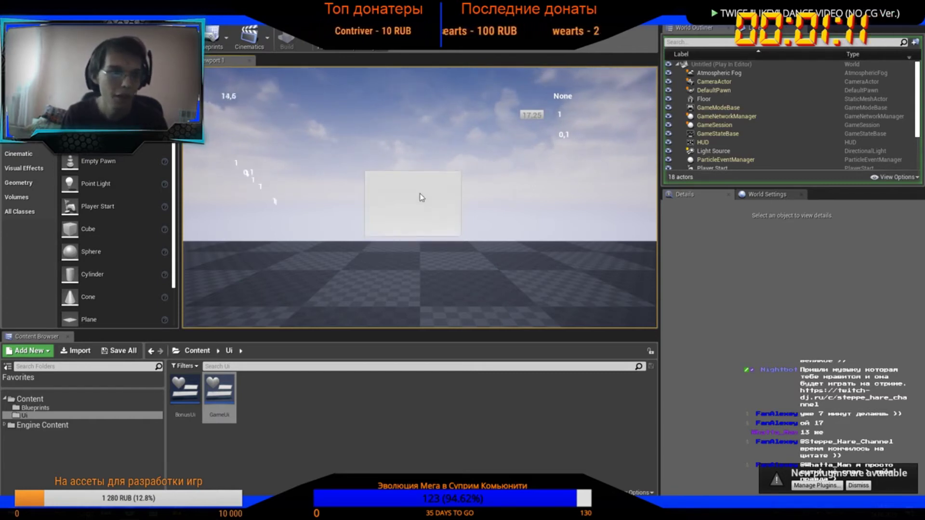
left_click(421, 194)
left_click(420, 194)
left_click(533, 118)
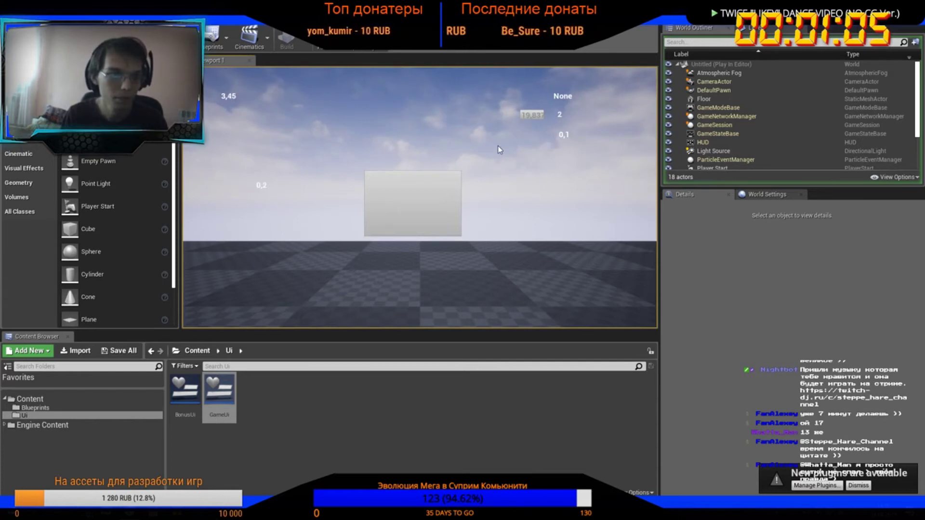
Earn more money with the in-game button and buy the upgrade to level 3
left_click(417, 181)
left_click(416, 181)
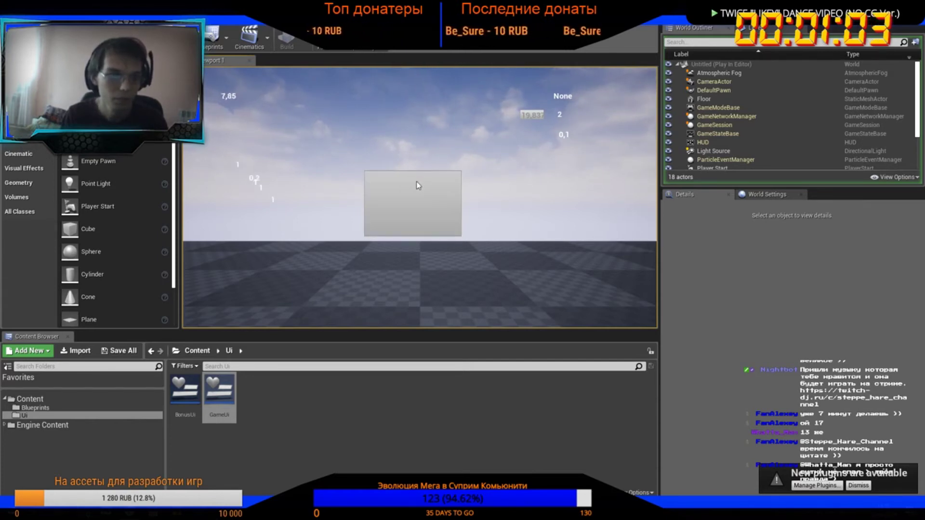
left_click(416, 182)
left_click(416, 181)
left_click(417, 181)
left_click(416, 181)
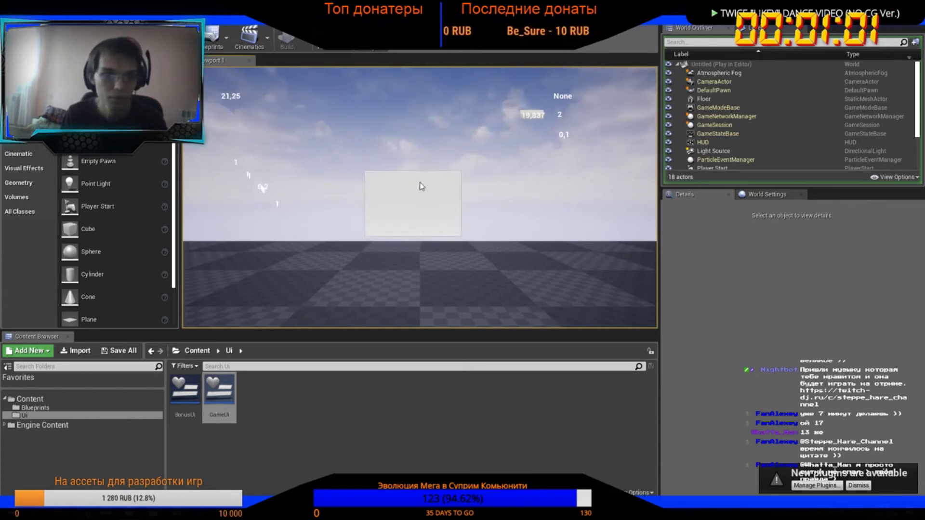
left_click(533, 115)
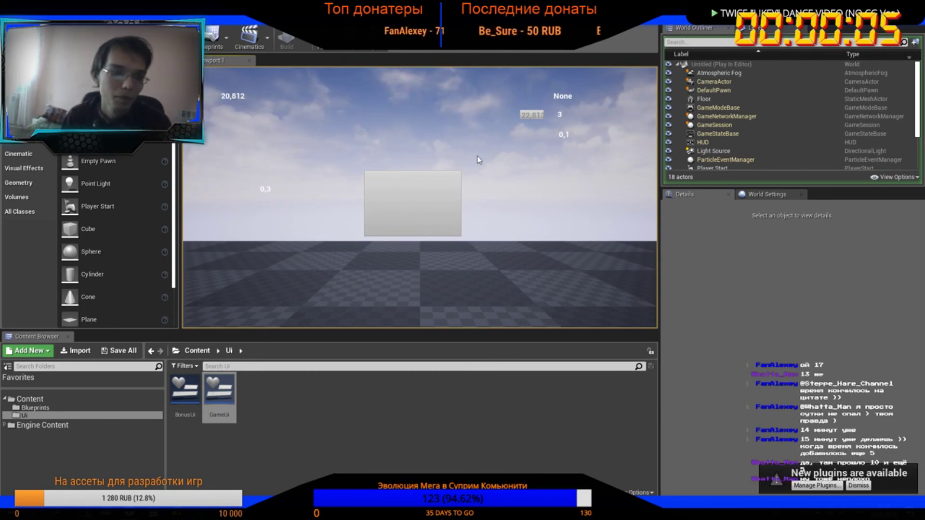
Earn a bit more money and buy the upgrade to level 4
left_click(452, 193)
left_click(452, 193)
left_click(452, 193)
left_click(530, 115)
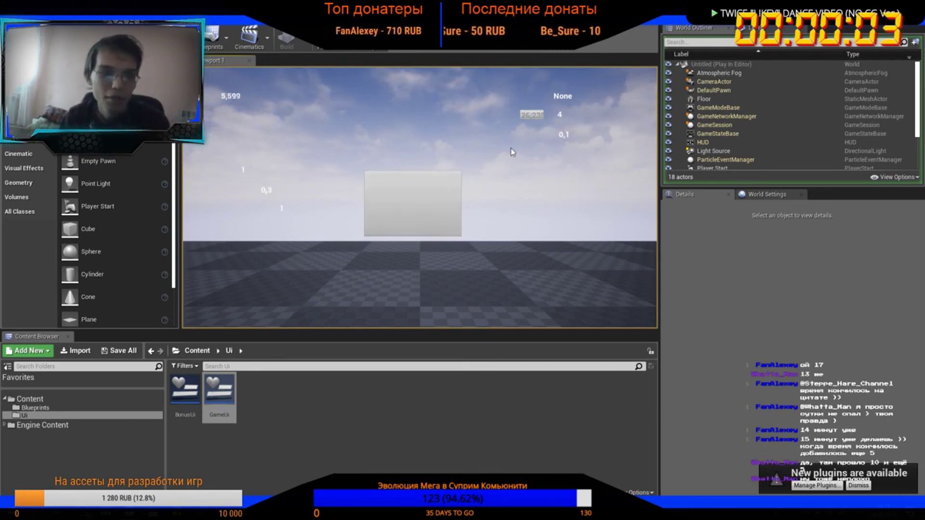
Keep clicking the in-game button, raising money to 28,999
left_click(450, 203)
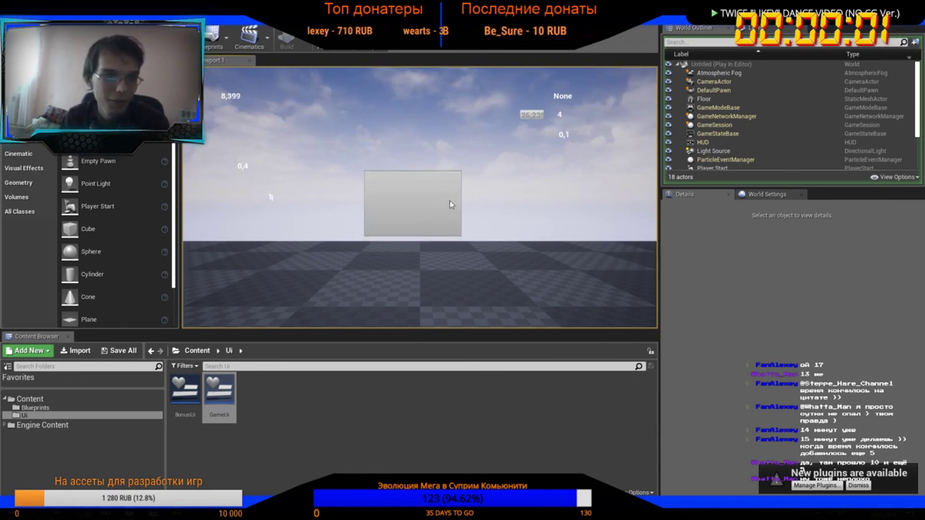
left_click(450, 203)
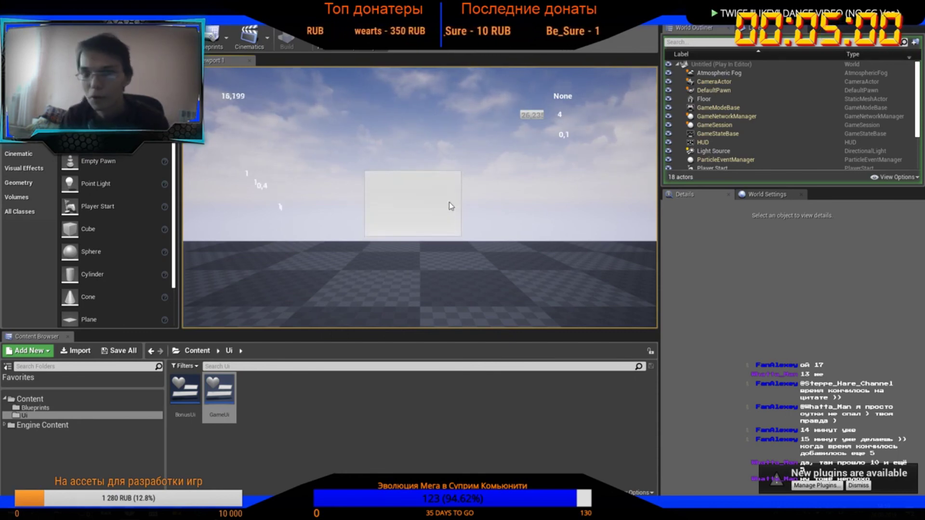
left_click(450, 202)
left_click(449, 205)
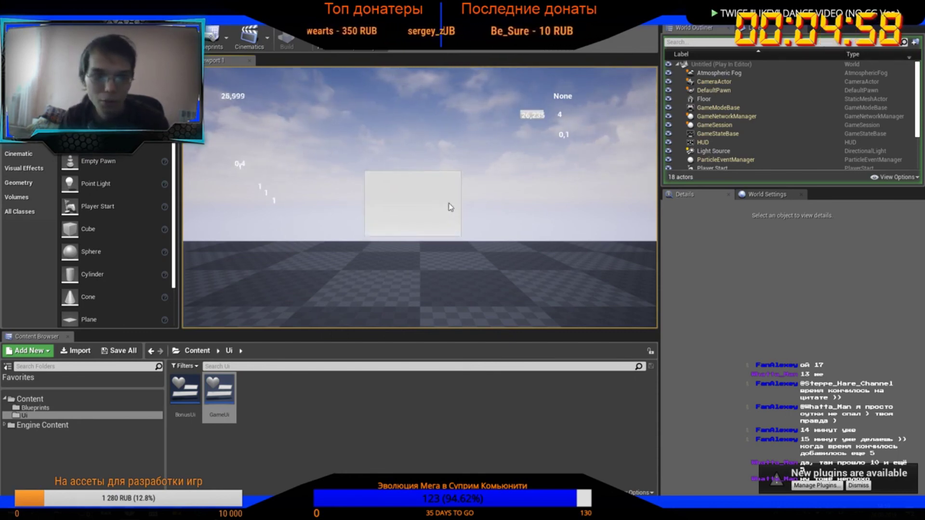